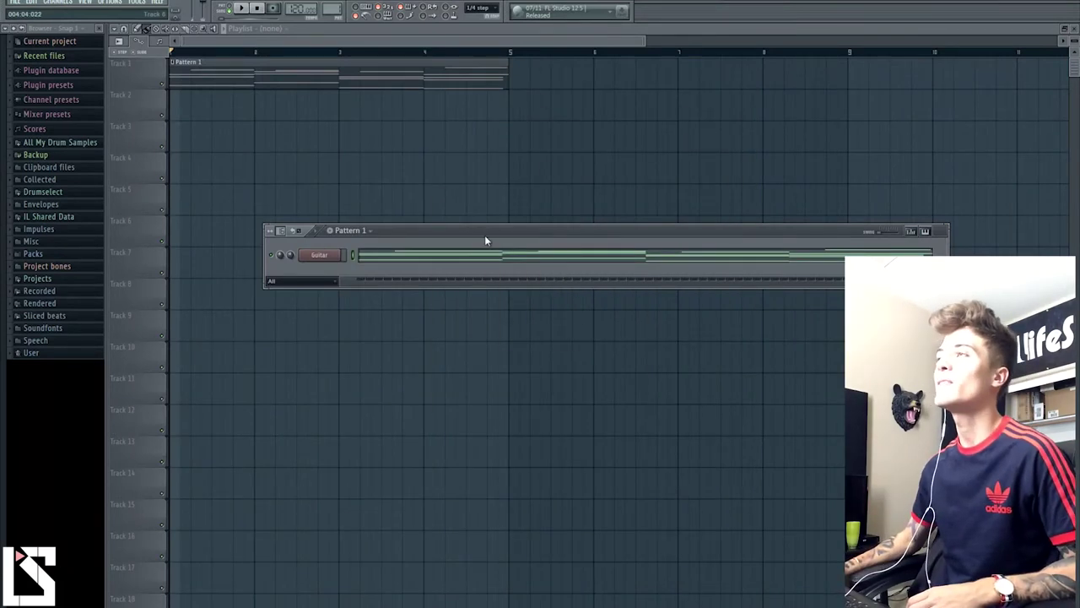
- Move the channel rack higher over the playlist and play back the Guitar melody in Pattern 1
drag(485, 239, 489, 203)
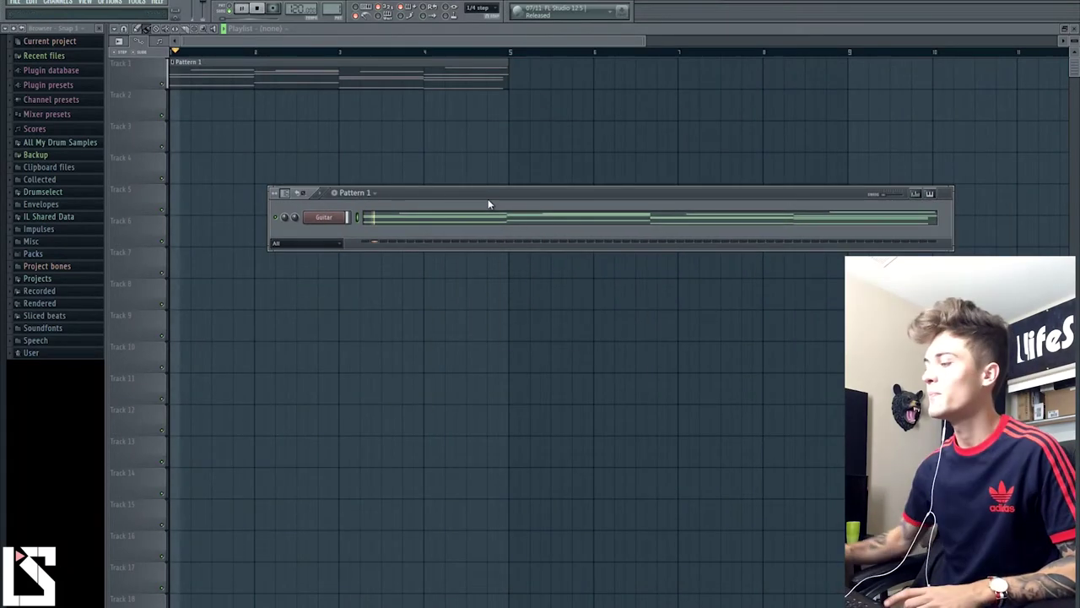
key(space)
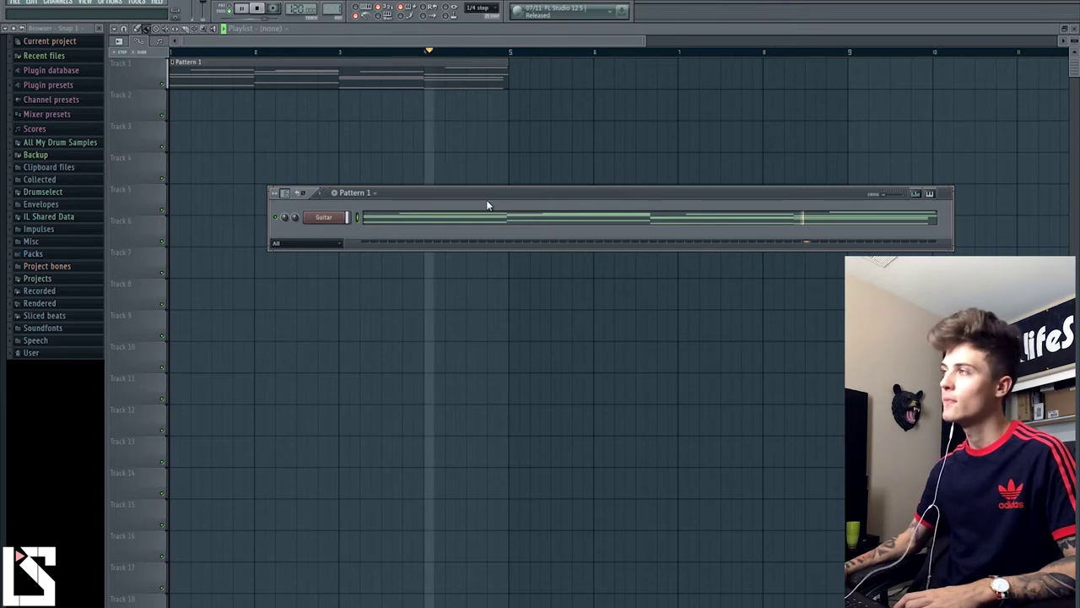
key(space)
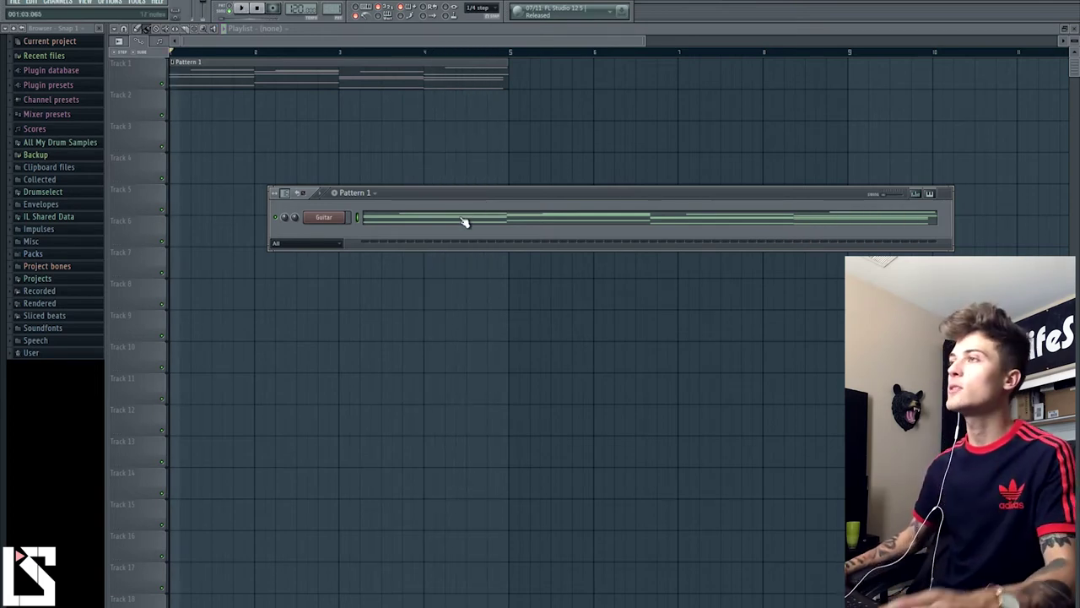
- Show the mixer and clear the custom name of the Piano track on insert 2
click(596, 2)
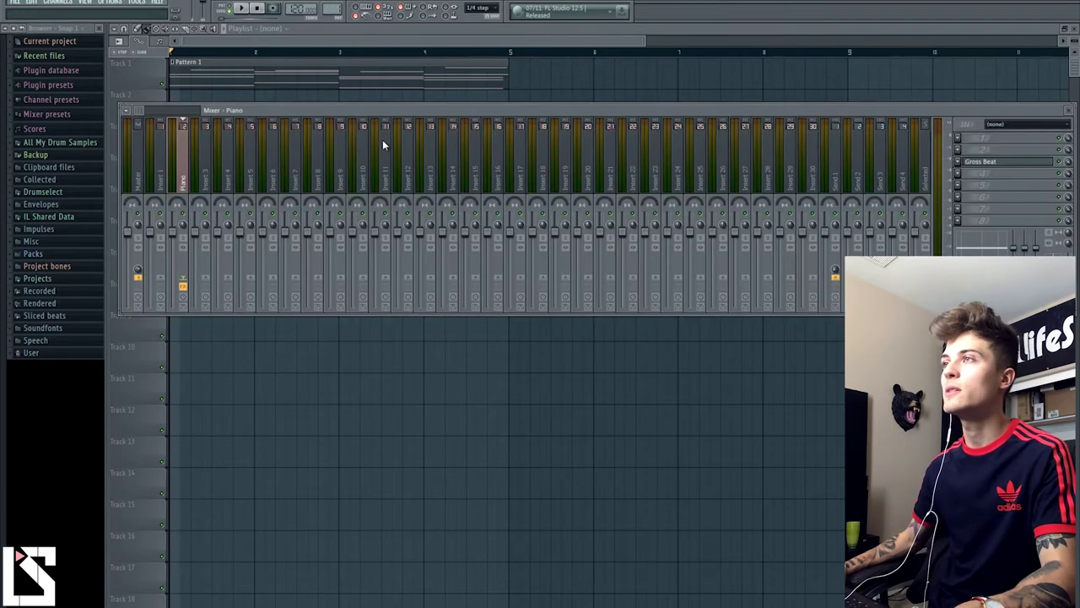
right_click(180, 179)
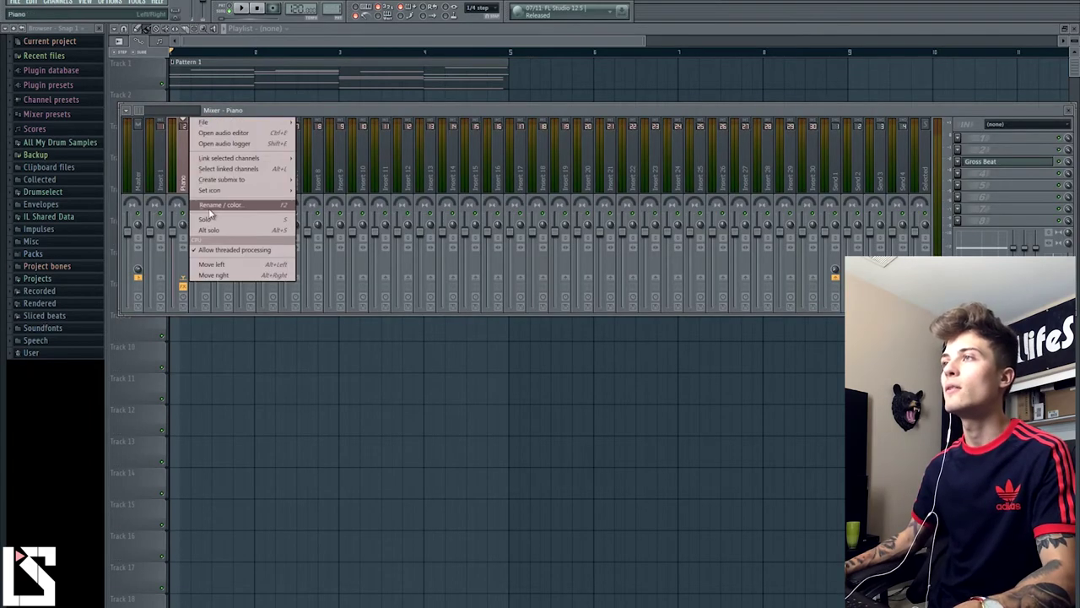
click(212, 211)
key(BackSpace)
key(Return)
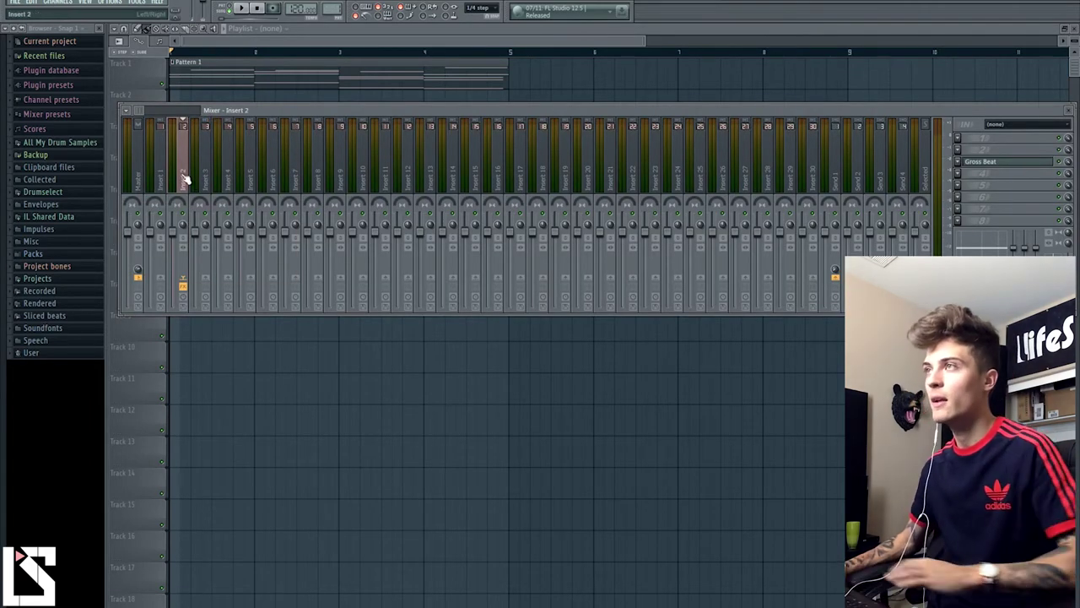
- Link the selected Guitar channel to mixer insert 2
right_click(181, 177)
mouse_move(270, 159)
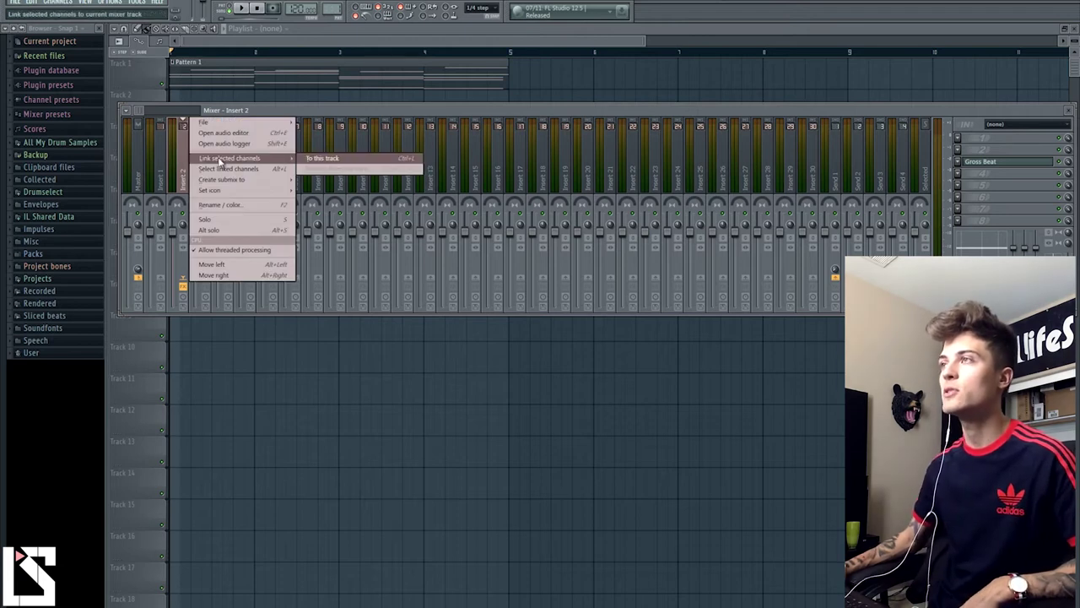
click(313, 160)
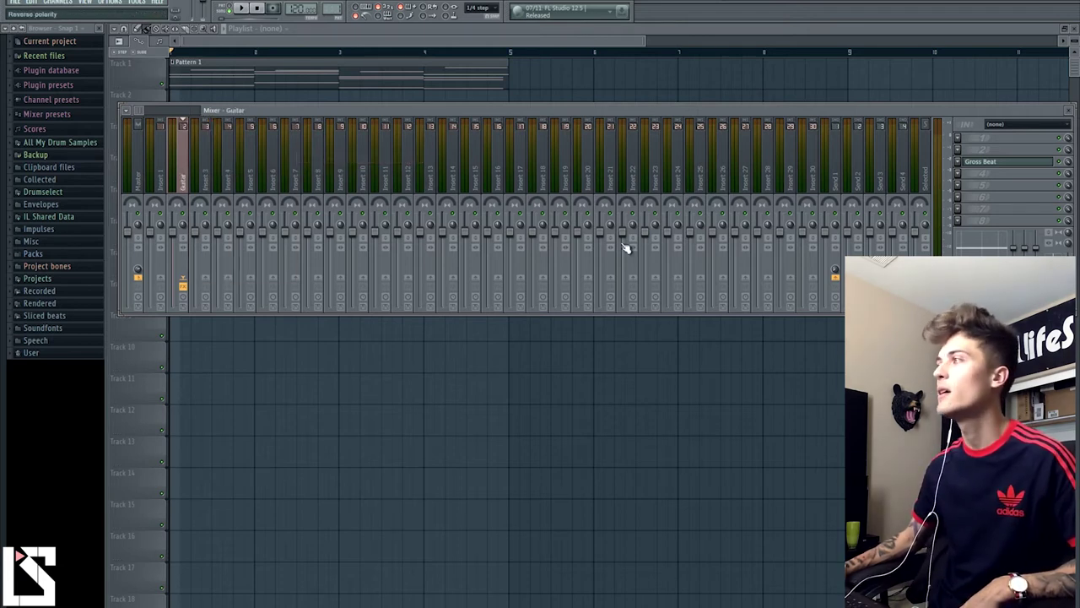
- Open Gross Beat on the Guitar mixer track, activate time slot 1 and volume slot 6, and play the pattern
click(997, 162)
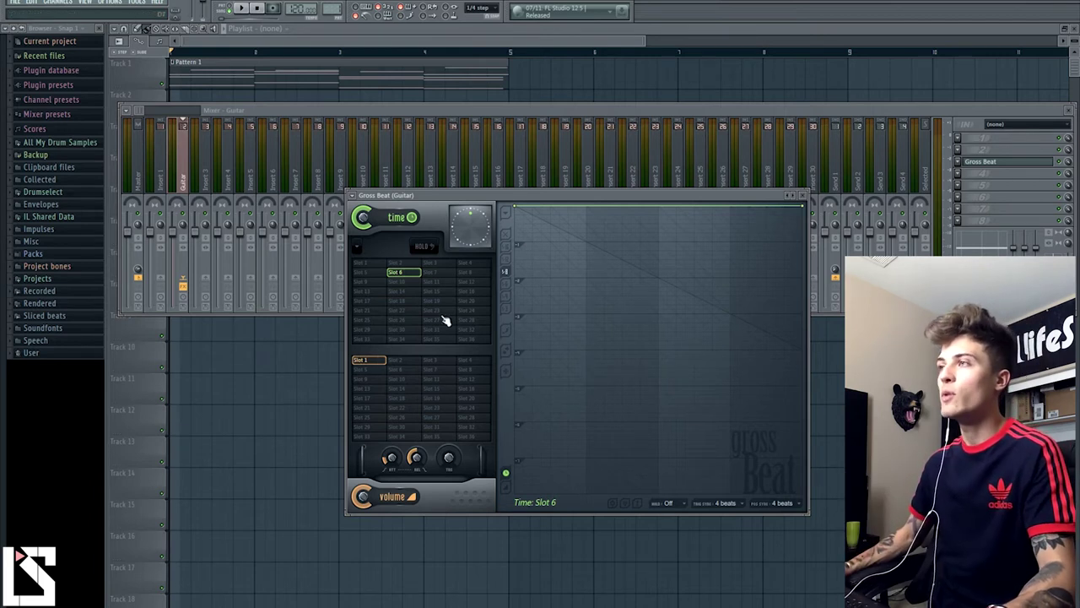
click(418, 388)
click(367, 263)
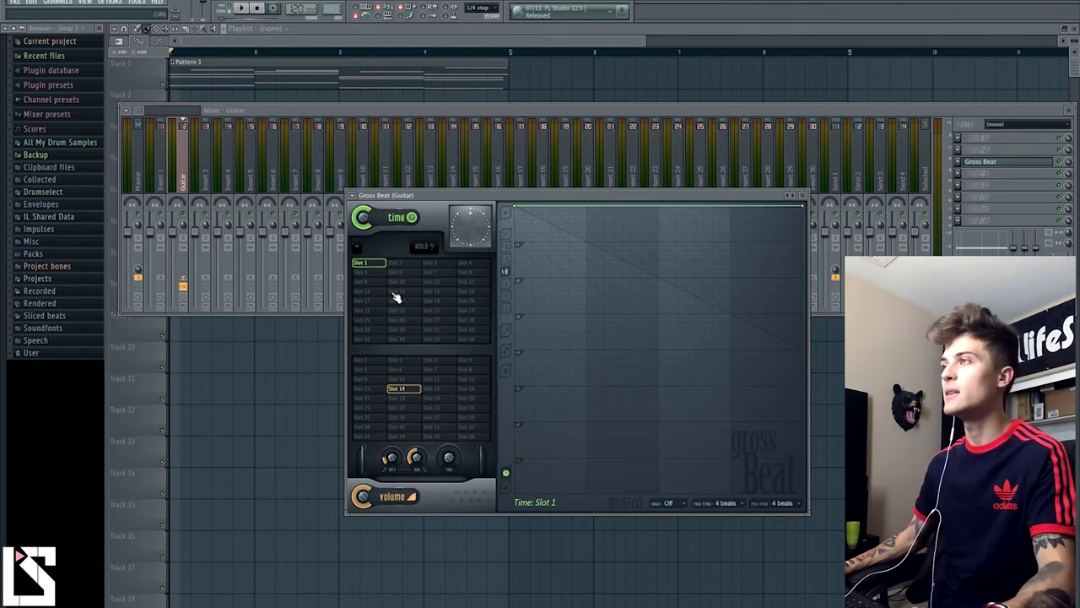
click(408, 370)
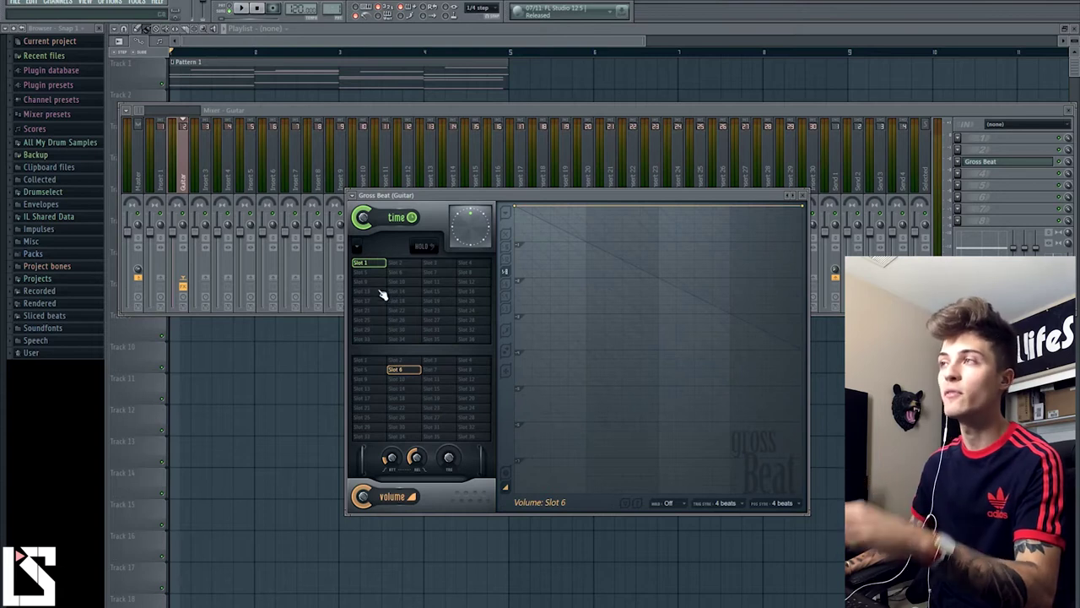
click(371, 264)
key(space)
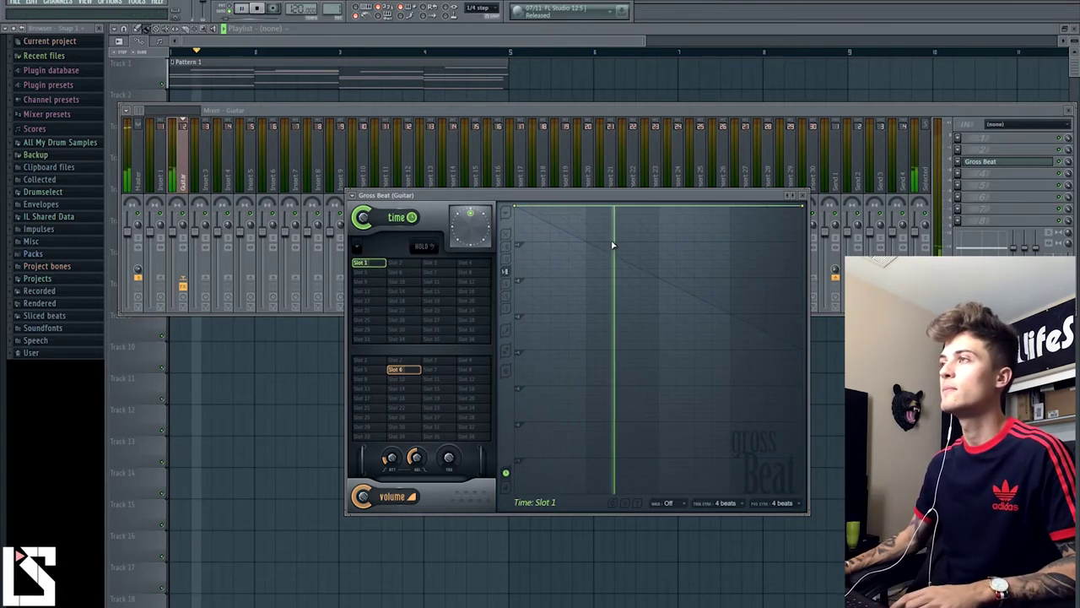
- Set time slot 1's end point to Single curve, lower it by one beat, audition the slope, and return the point to the top
drag(805, 207, 804, 228)
right_click(803, 231)
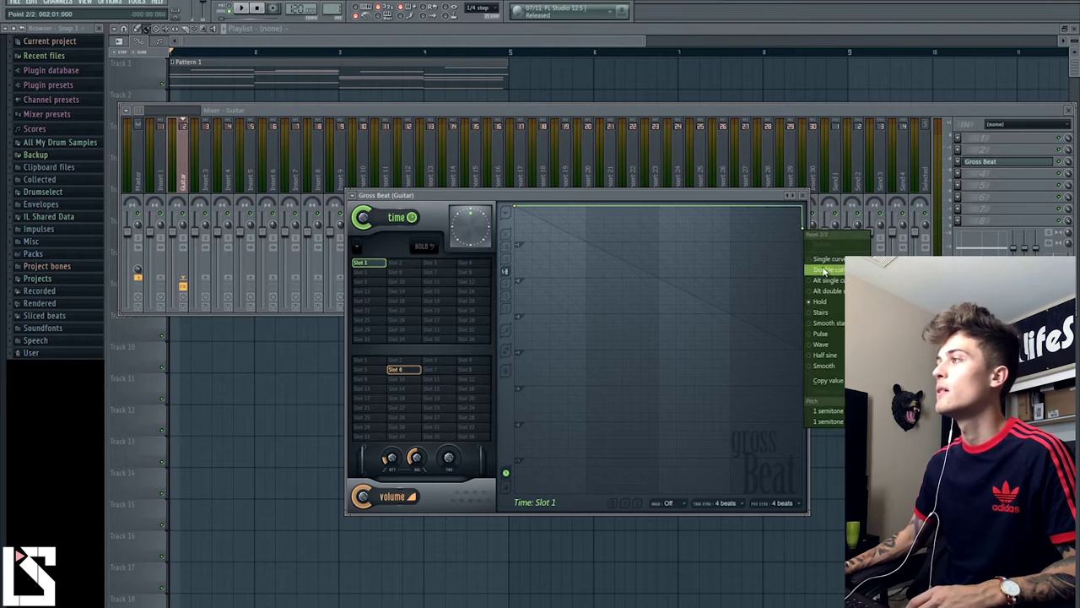
click(824, 265)
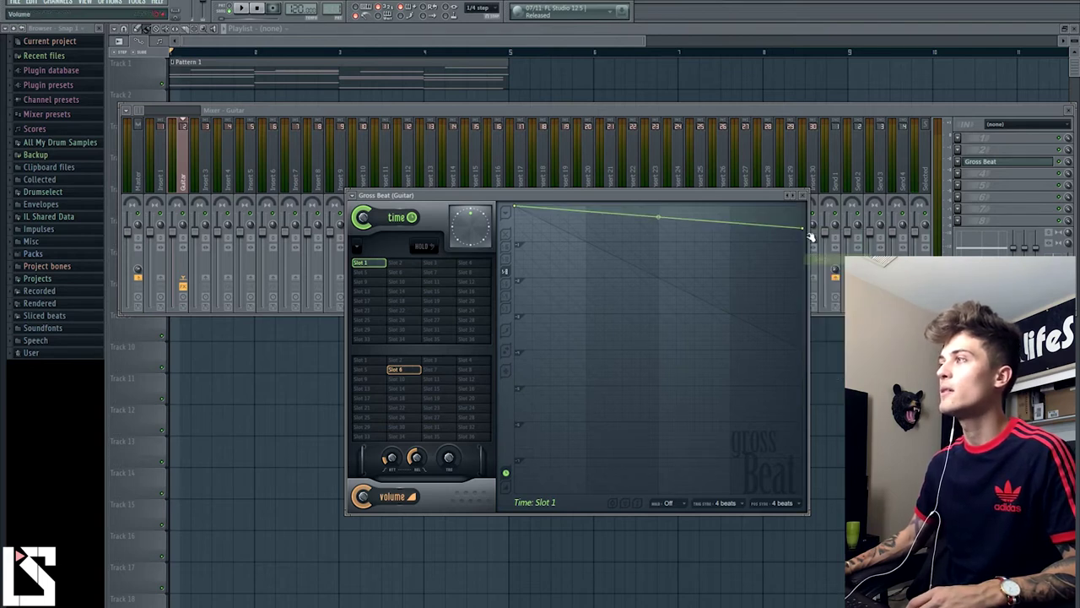
drag(803, 229, 803, 243)
key(space)
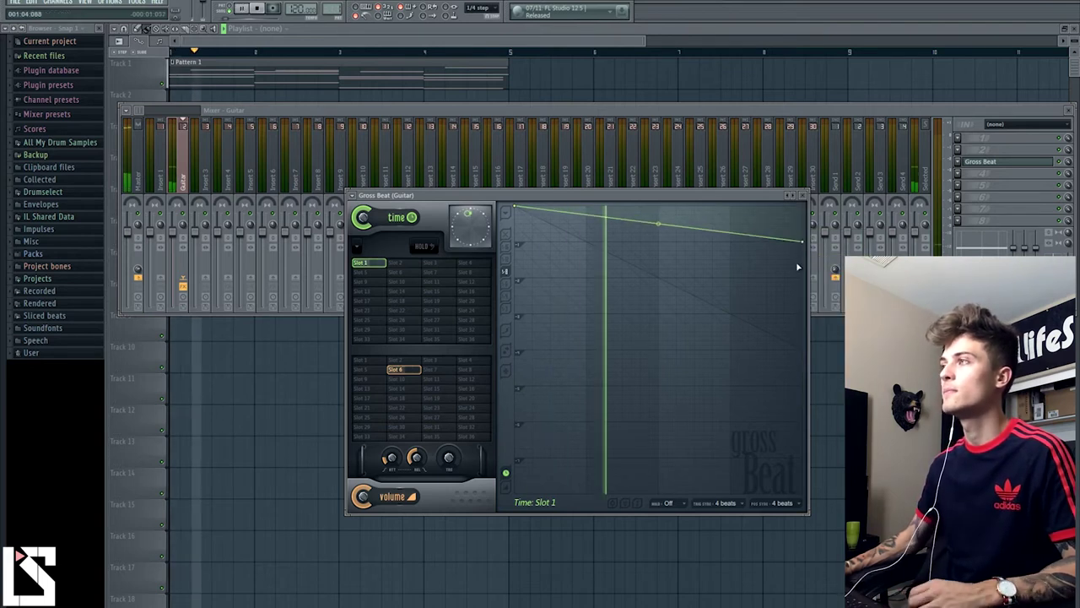
key(space)
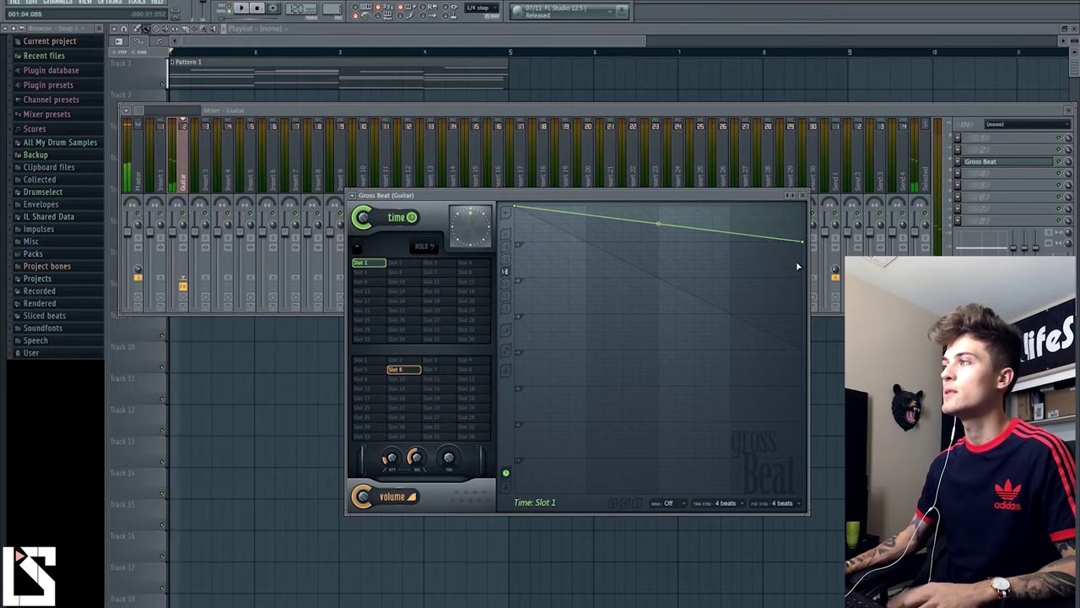
drag(806, 243, 806, 204)
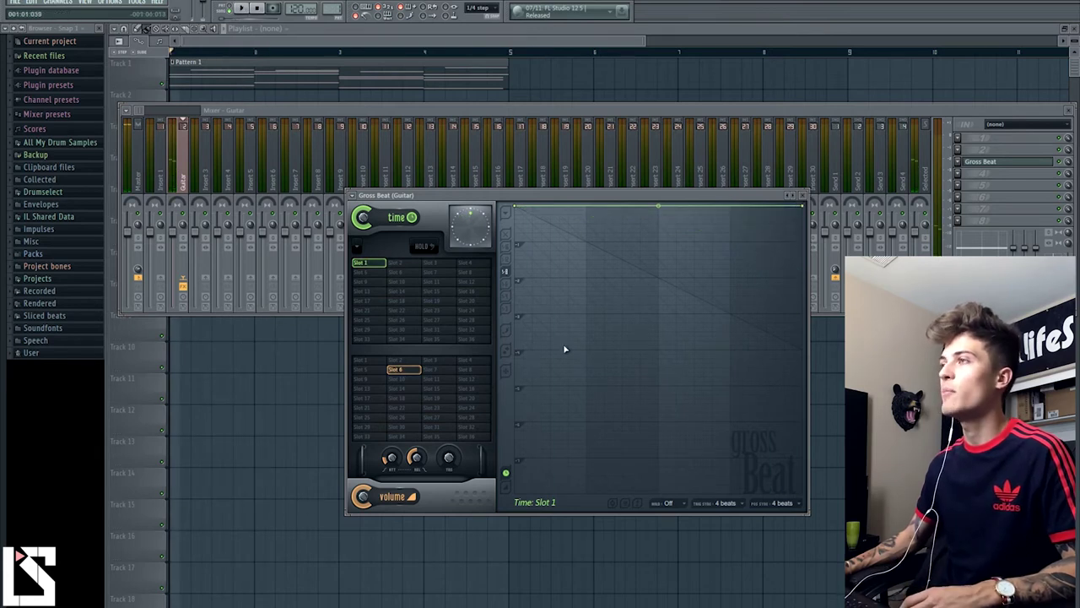
- Draw a V-shaped dip early in volume slot 1, deepen it, and add a drop to zero just past the midpoint while auditioning
click(369, 361)
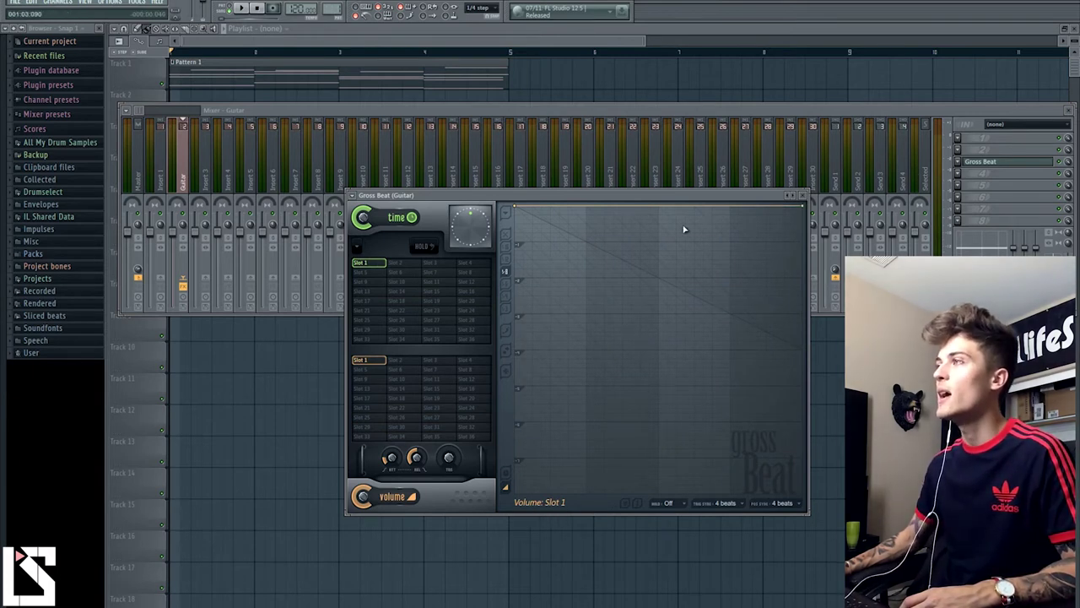
right_click(554, 206)
drag(556, 208, 599, 178)
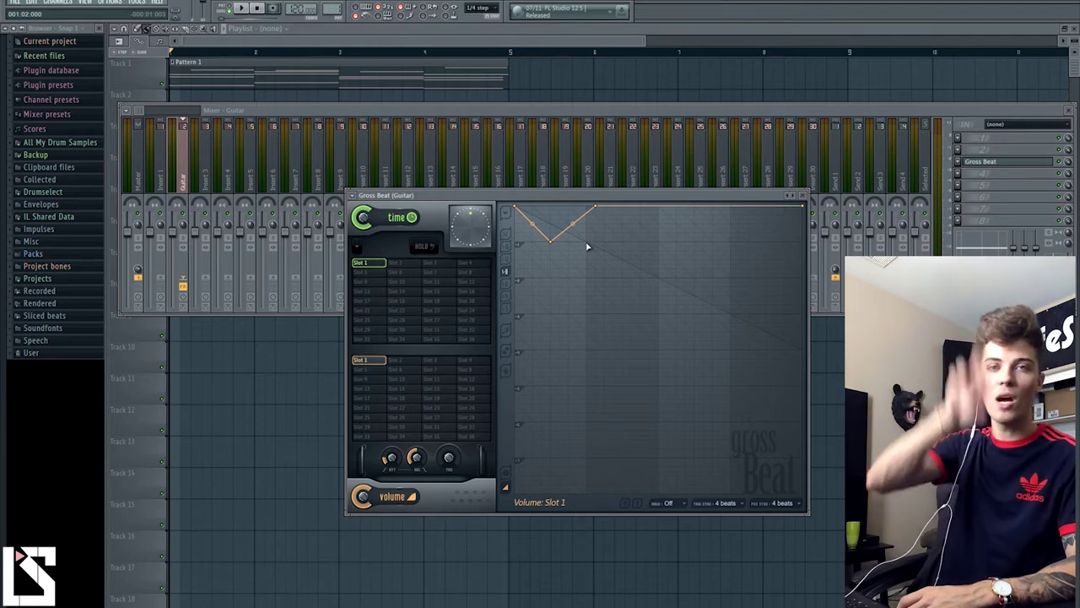
key(space)
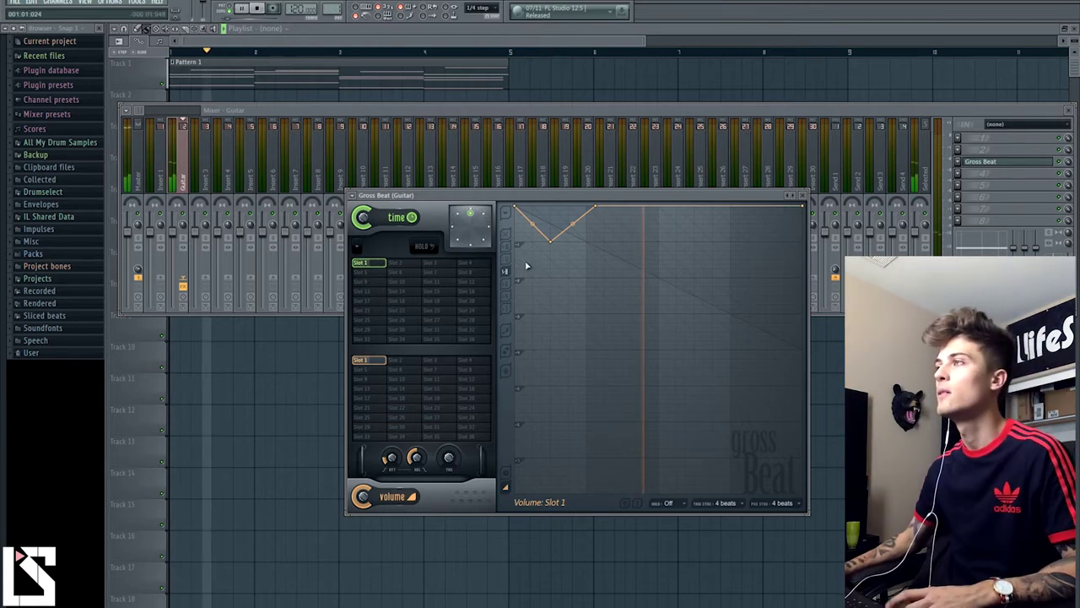
drag(550, 241, 552, 297)
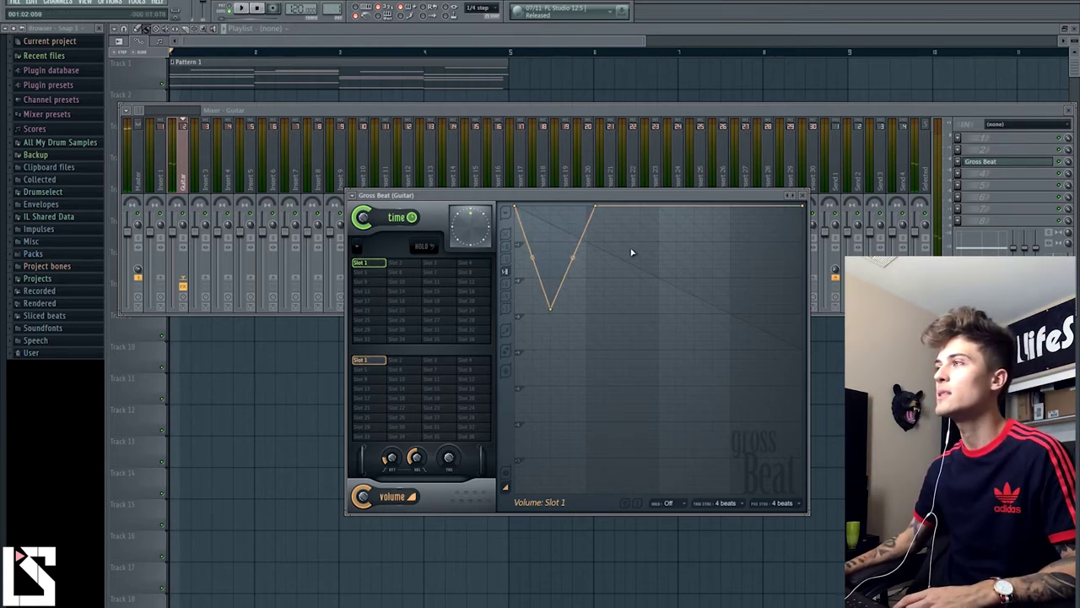
drag(665, 213, 667, 494)
key(space)
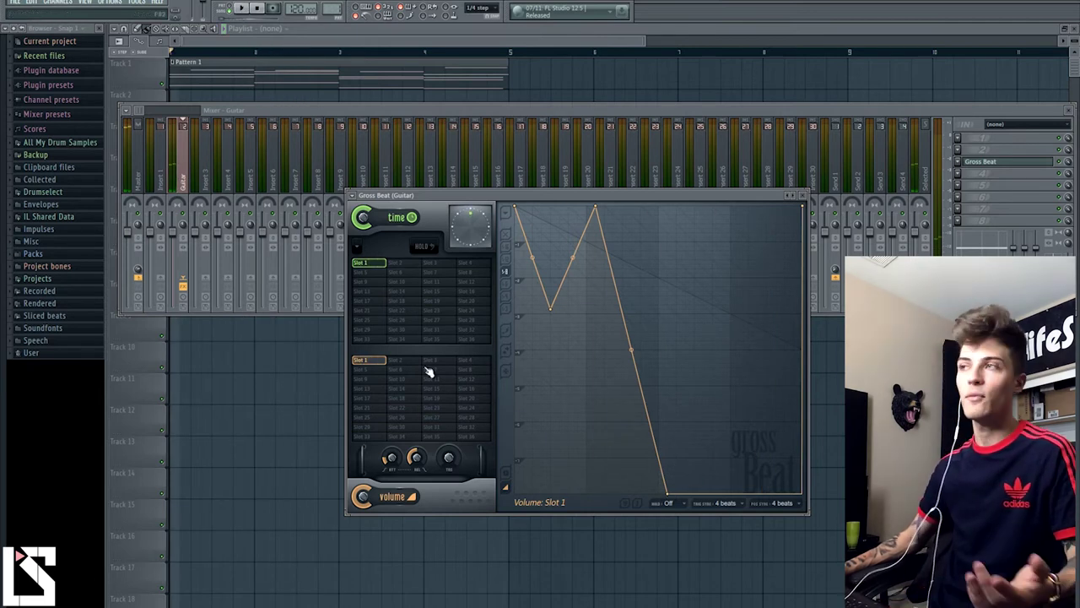
- Load a Gross Beat preset that resets the time and volume envelopes in slot 1
right_click(376, 362)
click(402, 366)
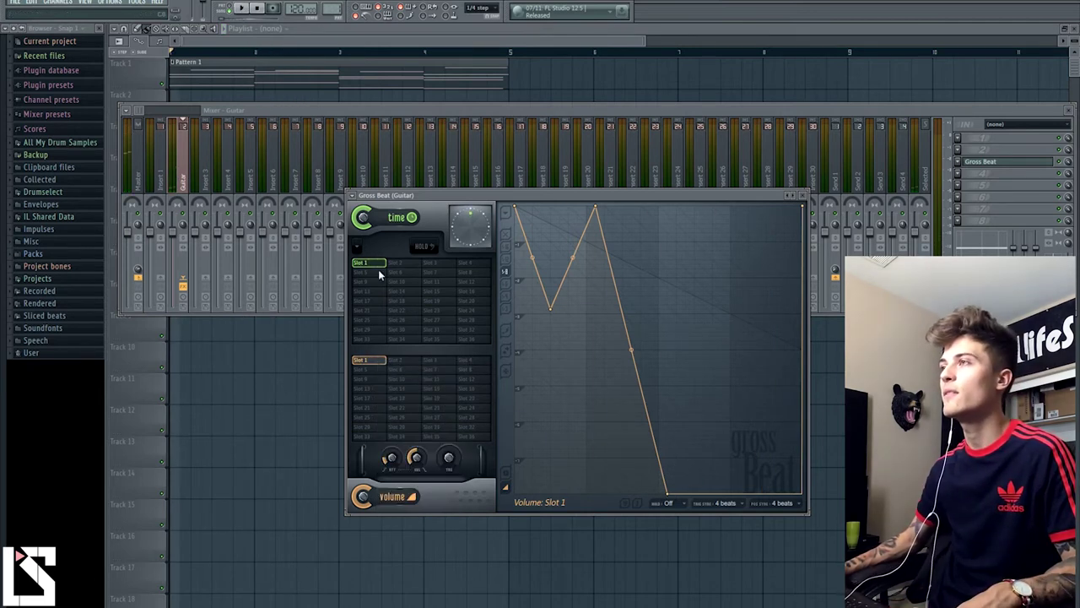
click(353, 195)
mouse_move(365, 226)
click(461, 228)
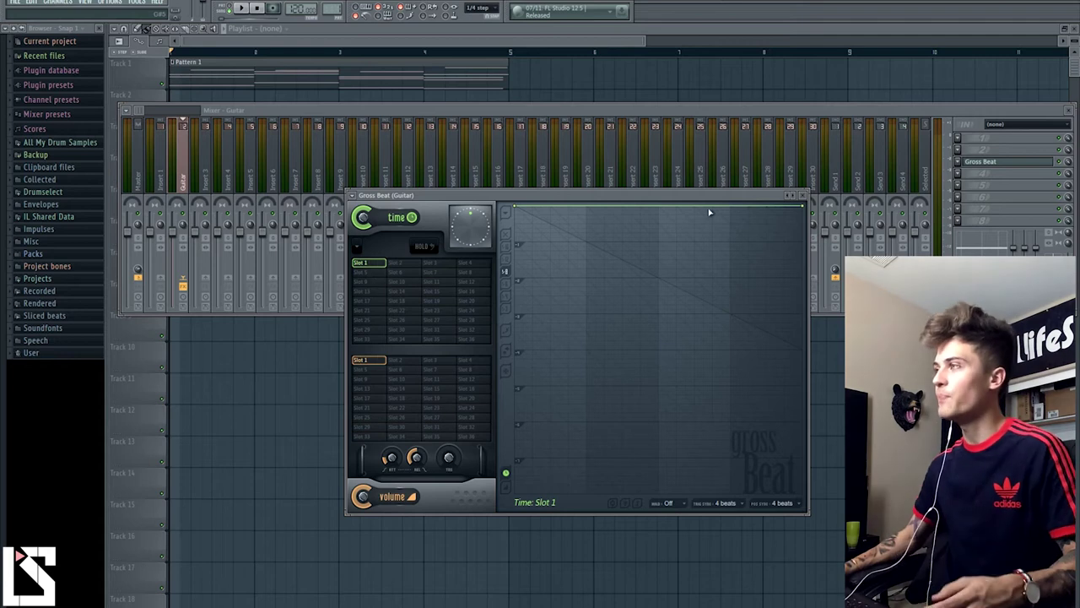
- Apply the second 1 semitone pitch option to time slot 1's end point, and return the point to the top
right_click(805, 208)
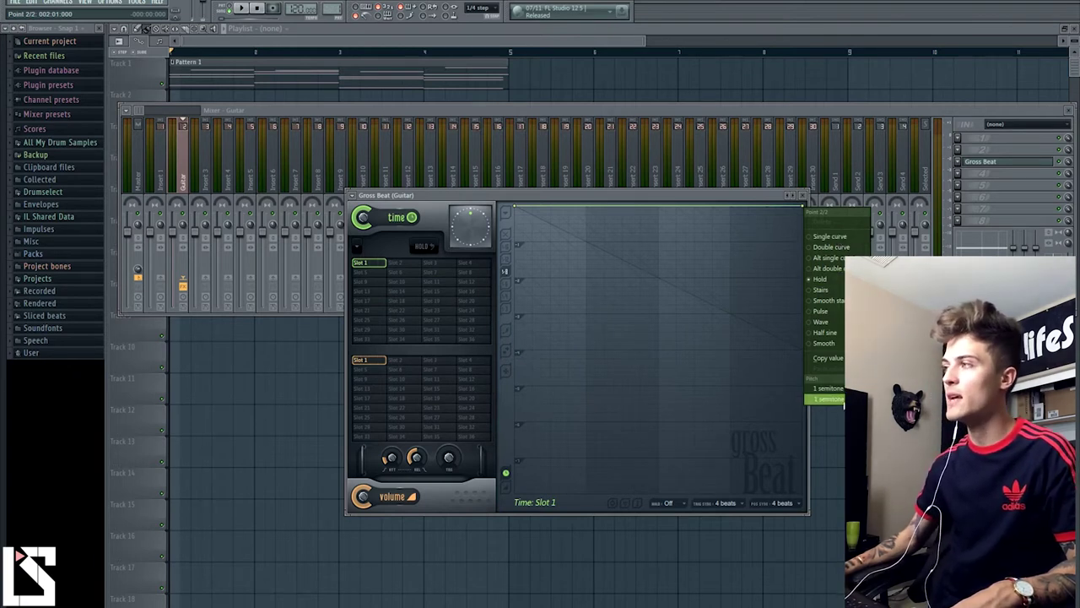
click(825, 398)
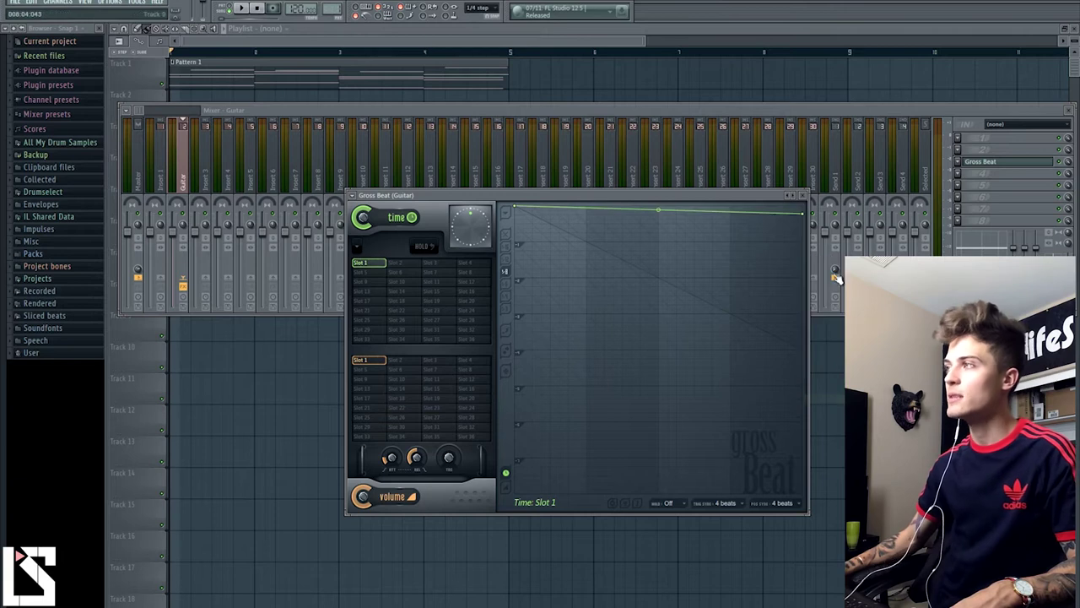
right_click(804, 214)
click(790, 217)
drag(803, 213, 812, 194)
right_click(804, 208)
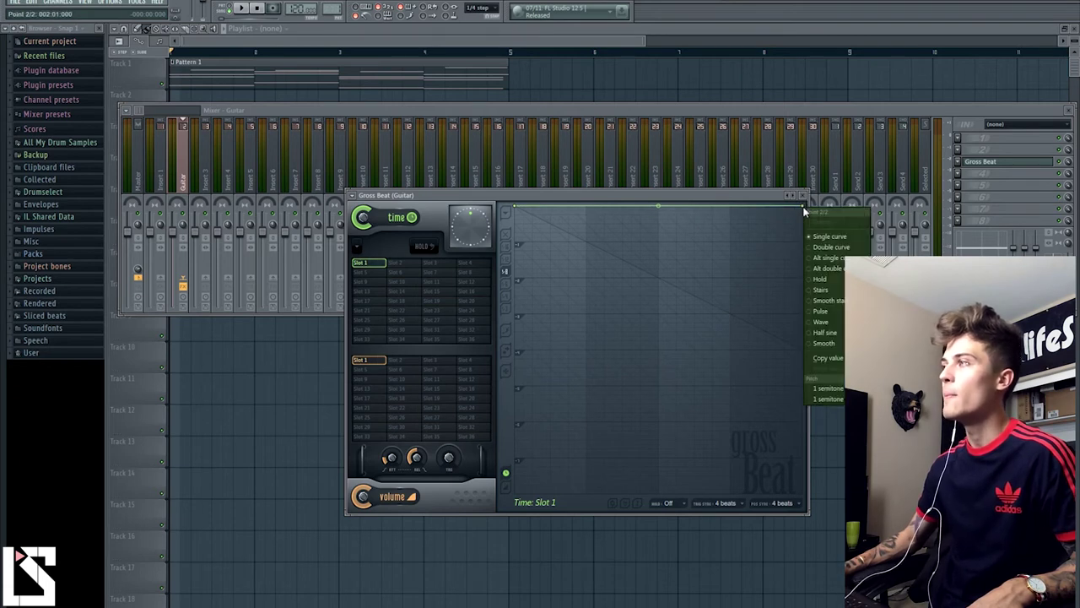
click(830, 400)
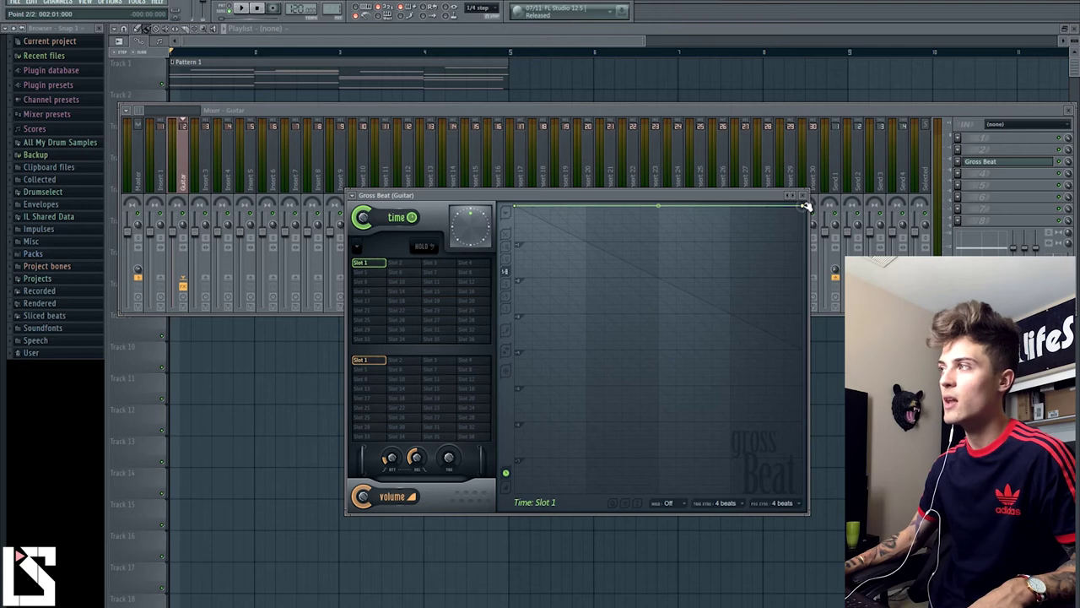
- Lower time slot 1's end point by one beat, audition the slope, and lower it further to about one and a half beats
drag(805, 206, 805, 244)
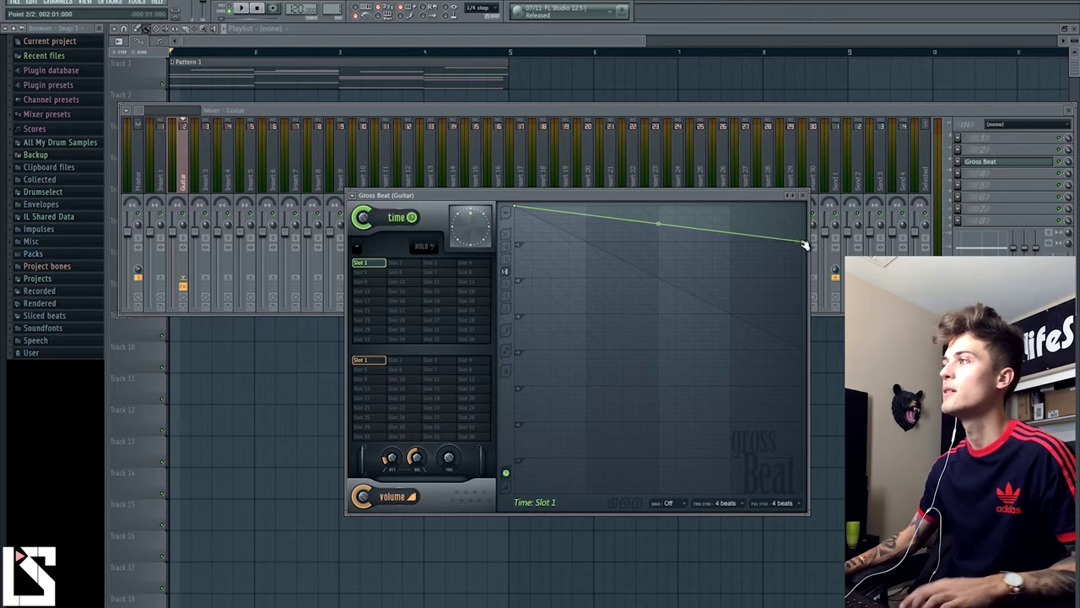
key(space)
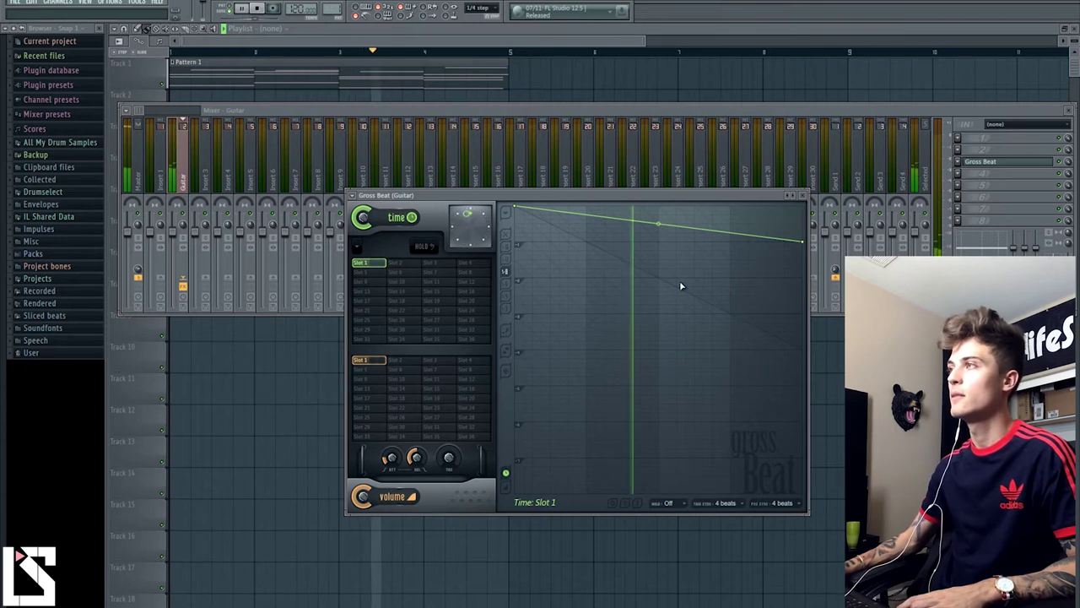
key(space)
drag(805, 243, 805, 260)
key(space)
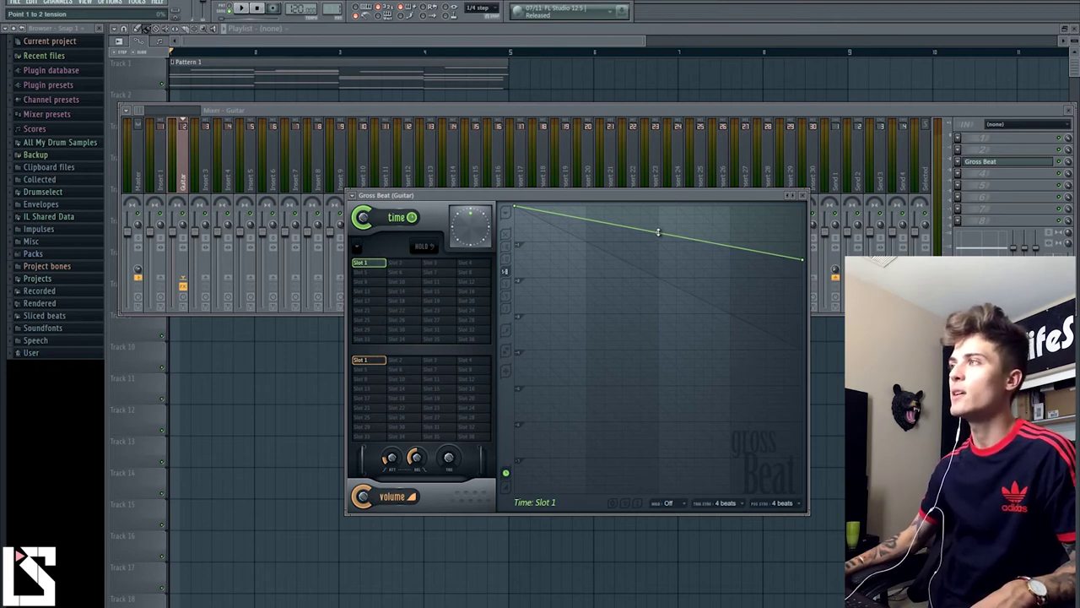
- Bend time slot 1's curve upward to its maximum tension, audition it, and ease the tension to a gentler downward bend
drag(658, 232, 658, 141)
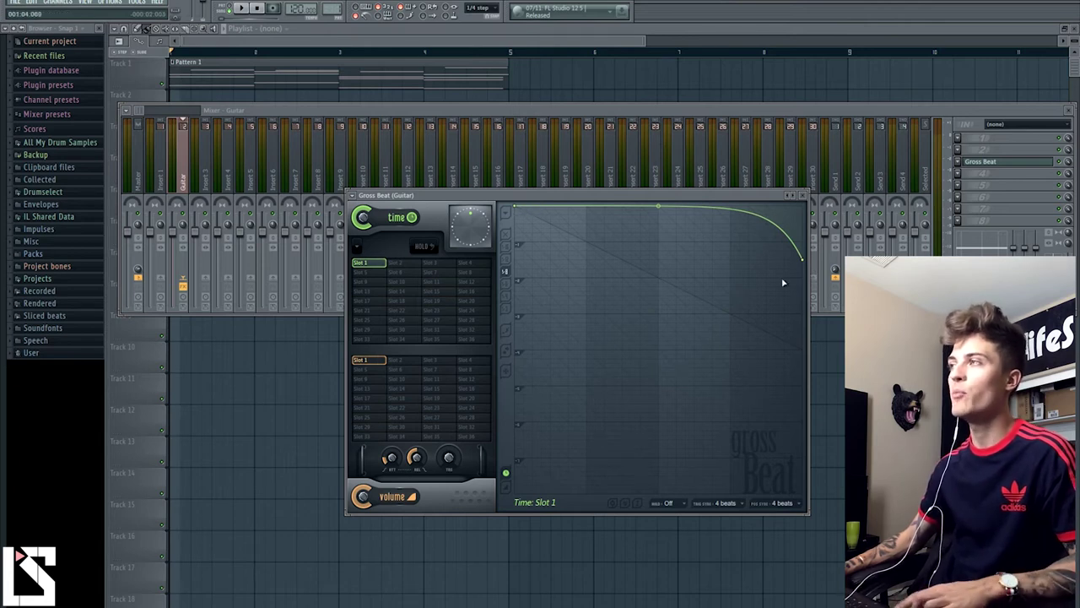
key(space)
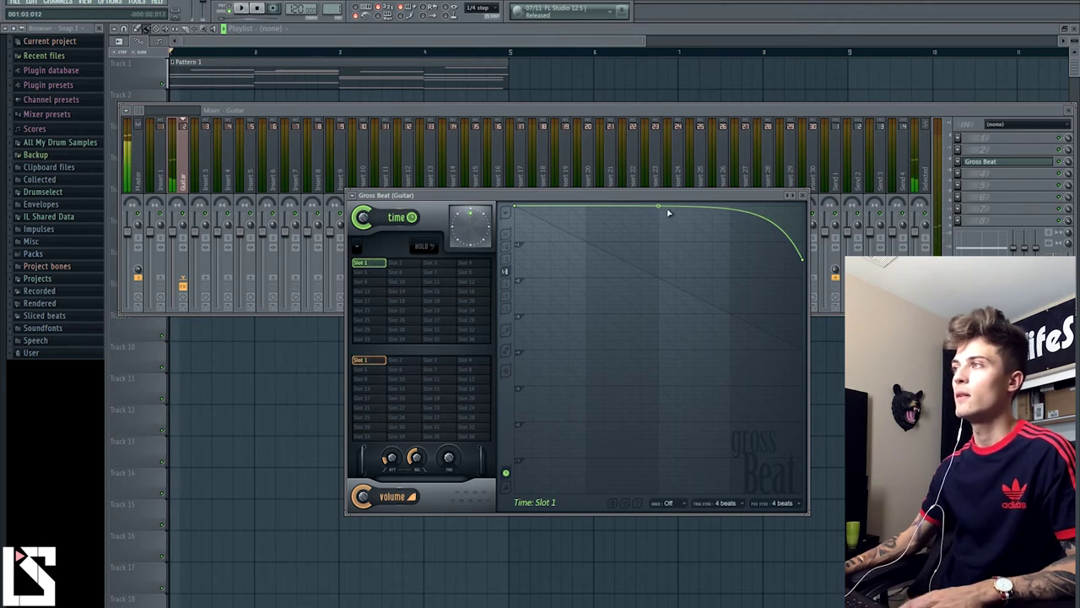
drag(659, 206, 660, 159)
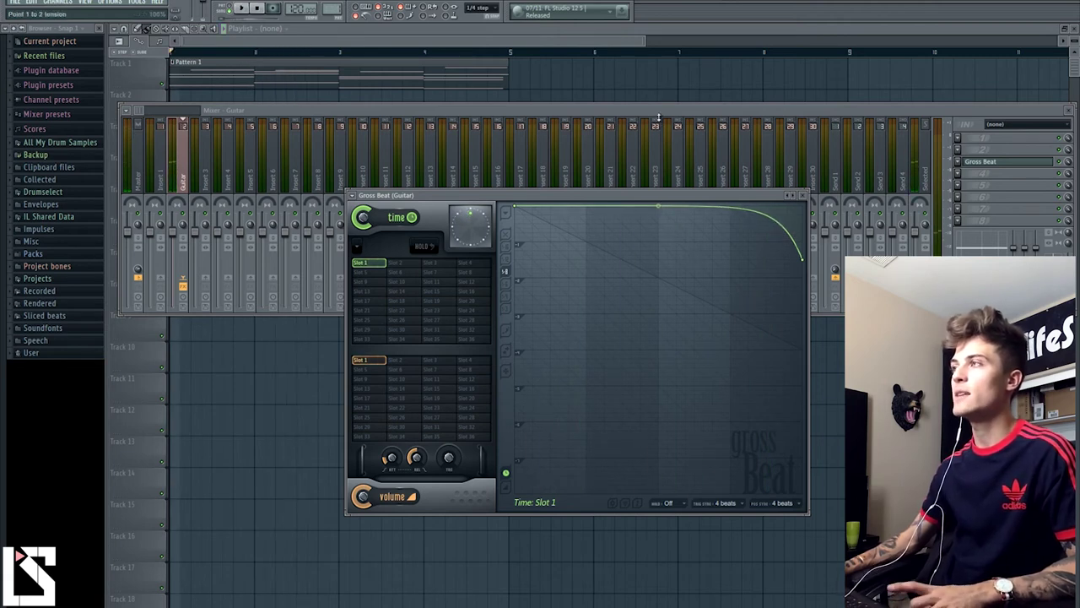
drag(659, 117, 649, 287)
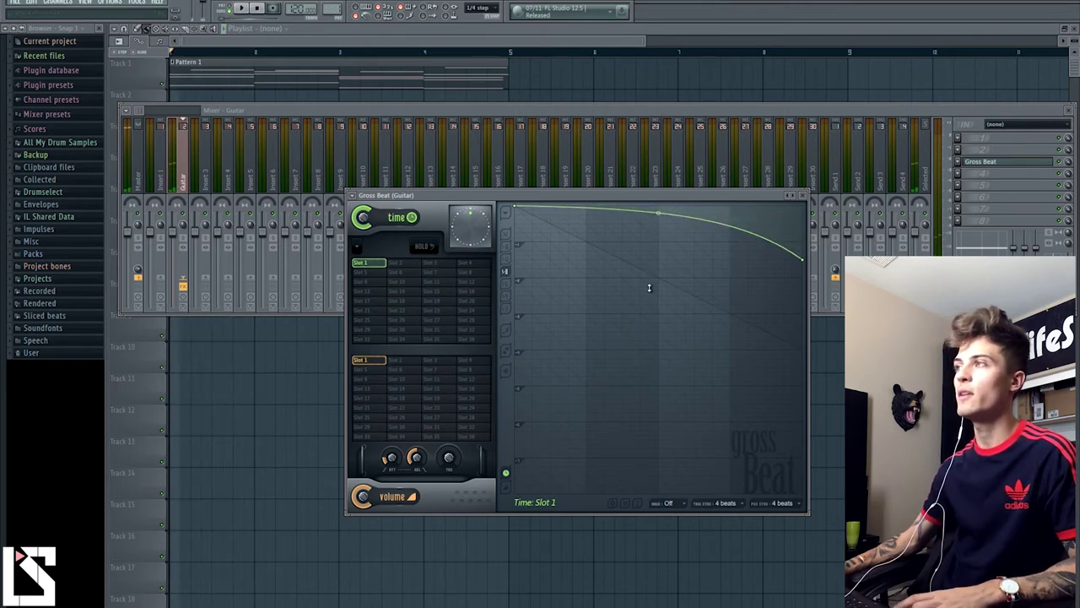
- Reset time slot 1's curve tension, shape a shallow downward ramp across the first beat only, and audition it
right_click(659, 212)
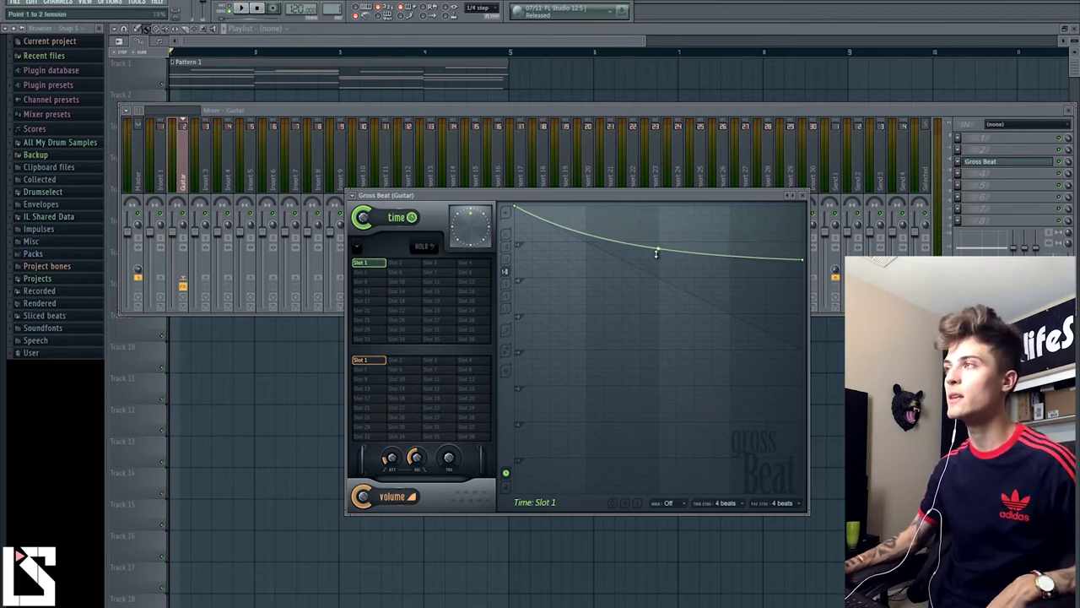
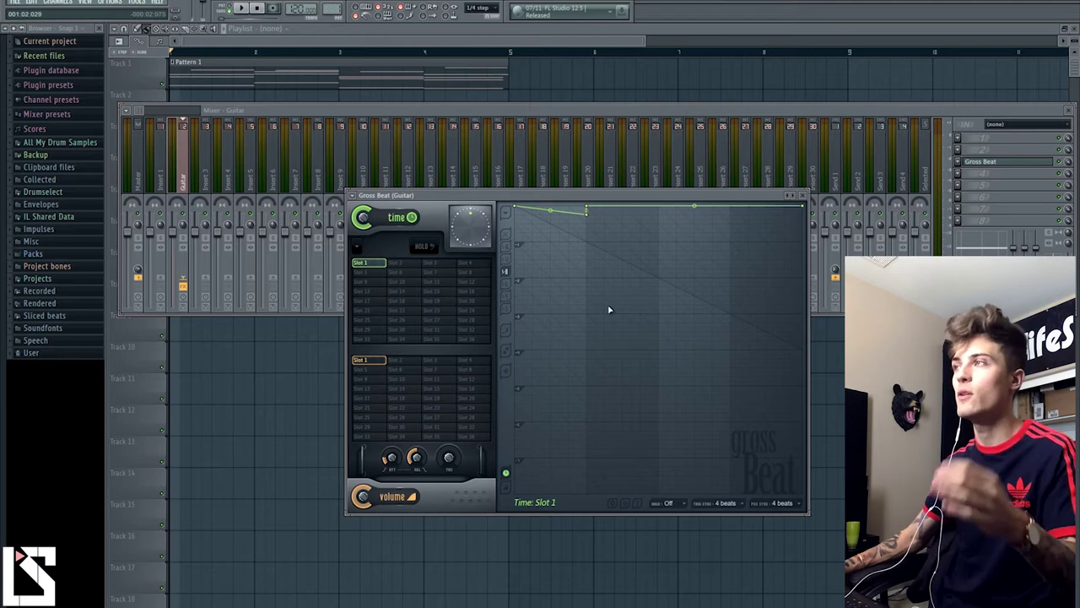
key(space)
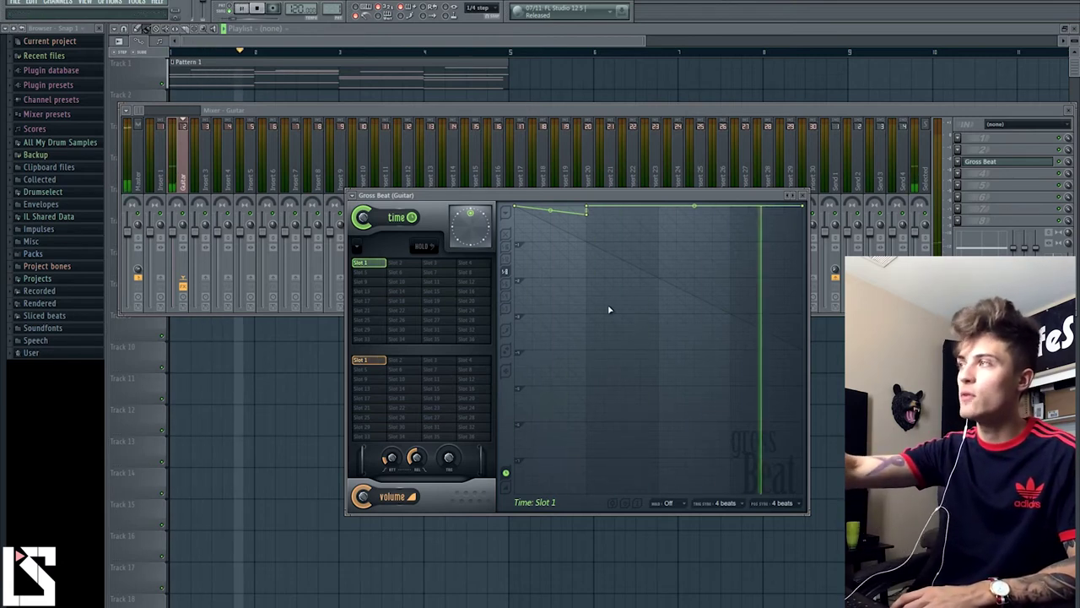
key(space)
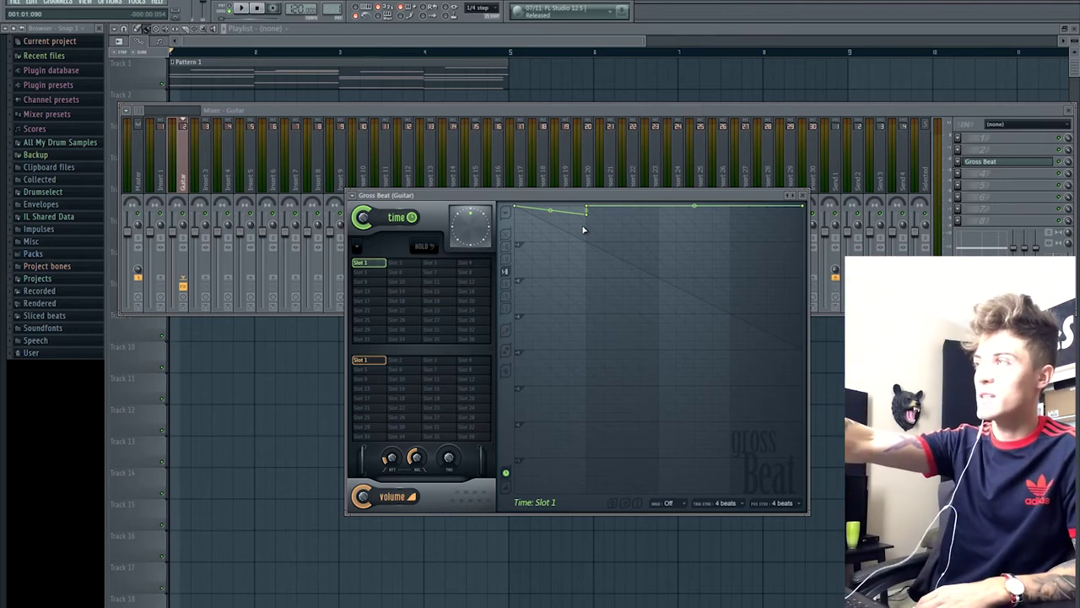
key(space)
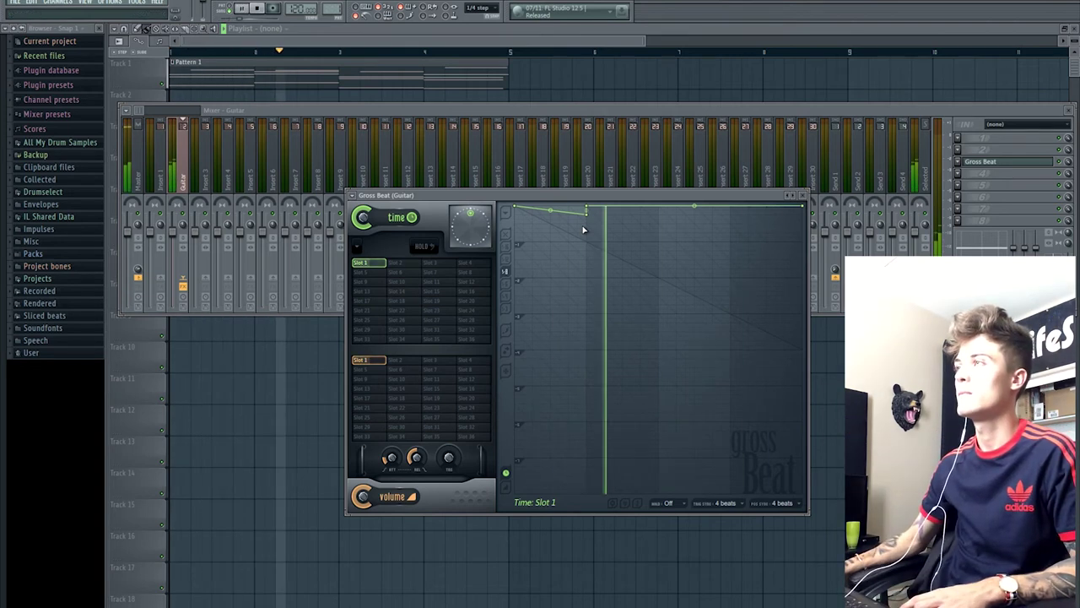
key(space)
- Add matching shallow downward ramps over beats two, three and four of time slot 1, each starting back at the top
click(659, 214)
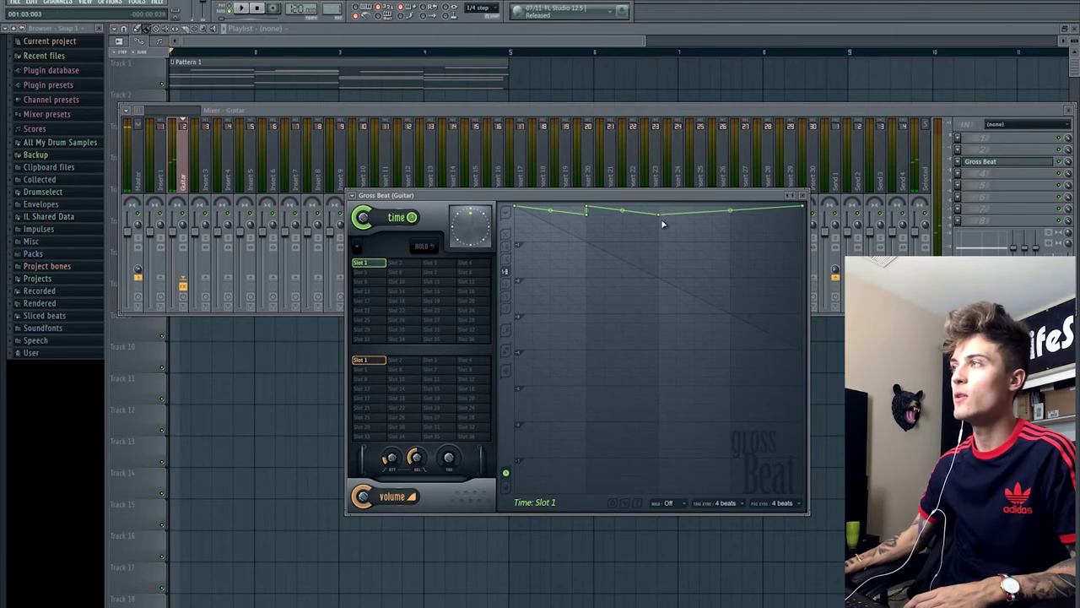
click(672, 215)
mouse_move(669, 216)
mouse_down()
mouse_move(670, 205)
mouse_move(658, 205)
mouse_up()
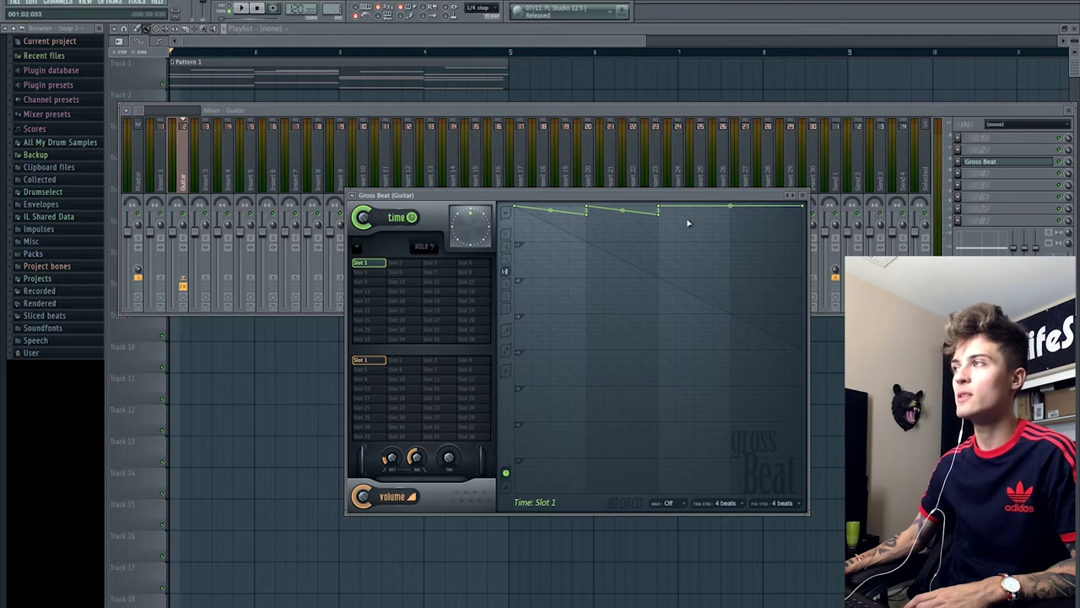
right_click(734, 215)
right_click(742, 214)
drag(740, 215, 731, 205)
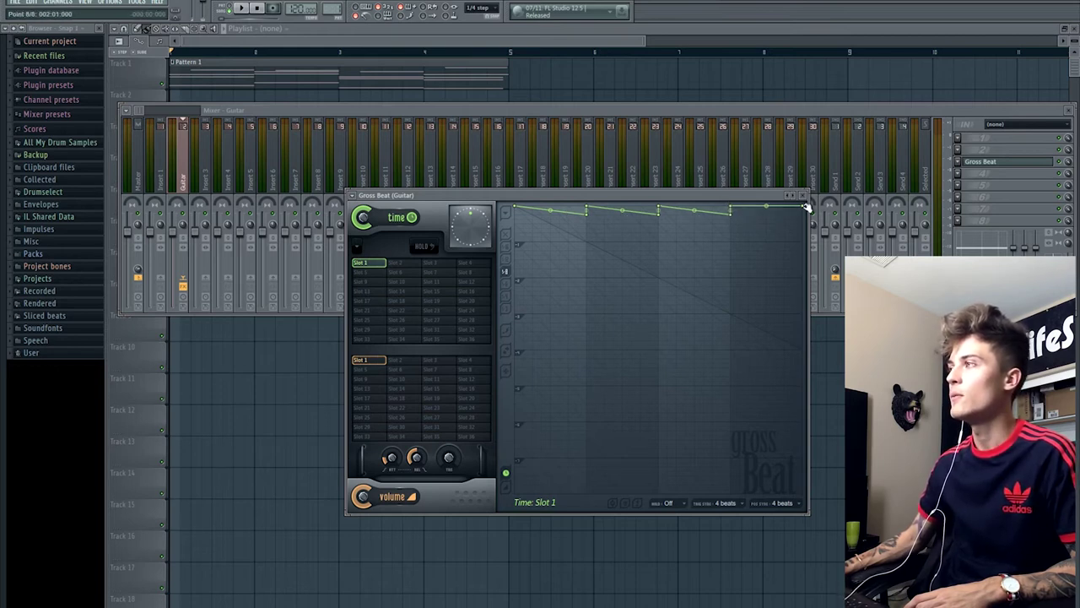
key(space)
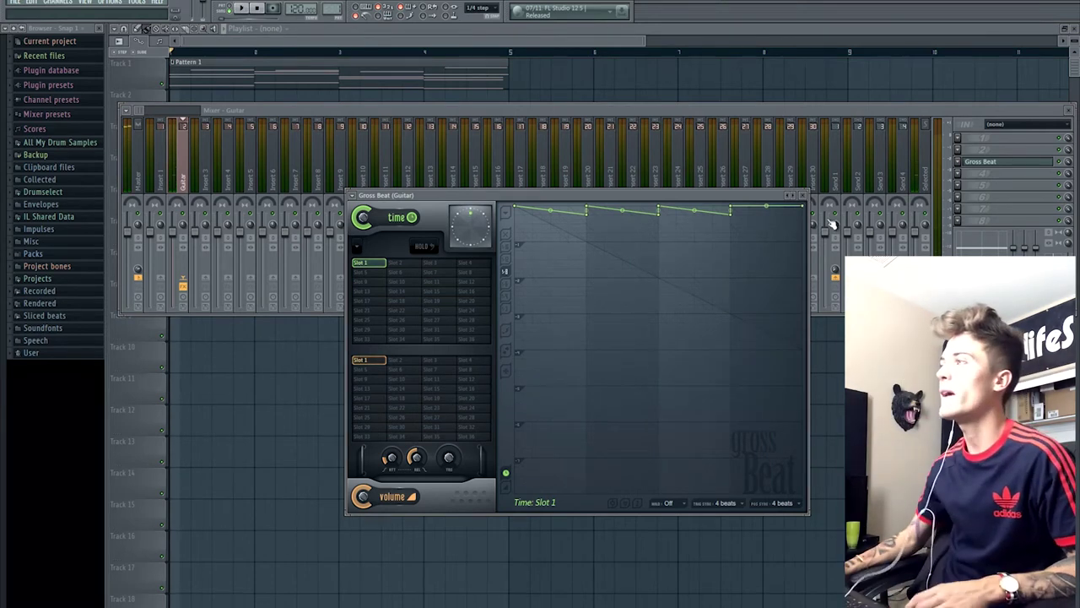
drag(807, 207, 803, 214)
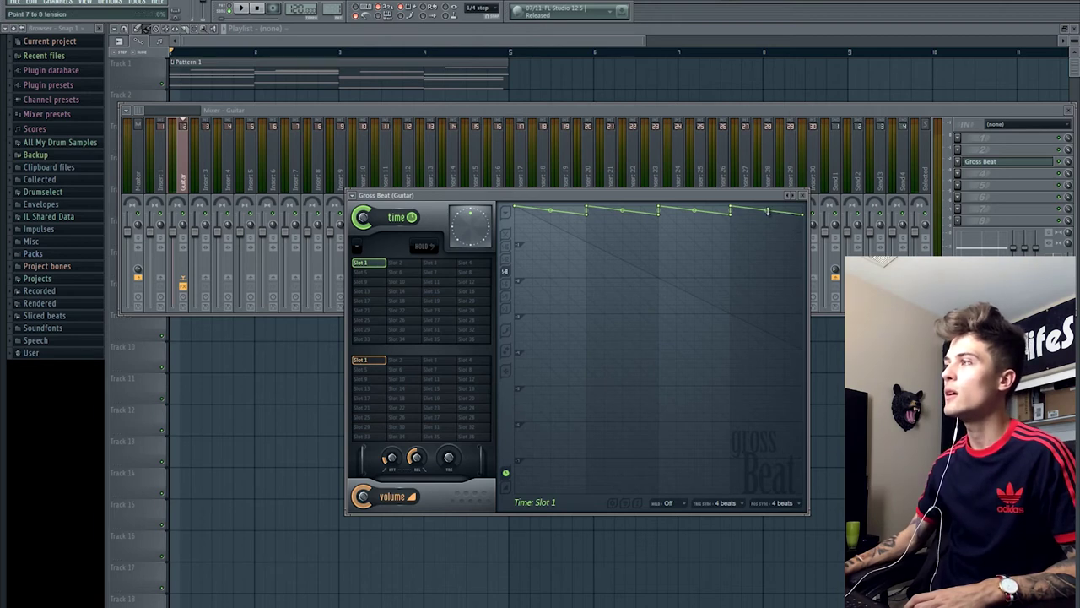
- Bend the fourth-beat ramp of time slot 1 upward to about 94% tension and audition it
drag(767, 211, 763, 109)
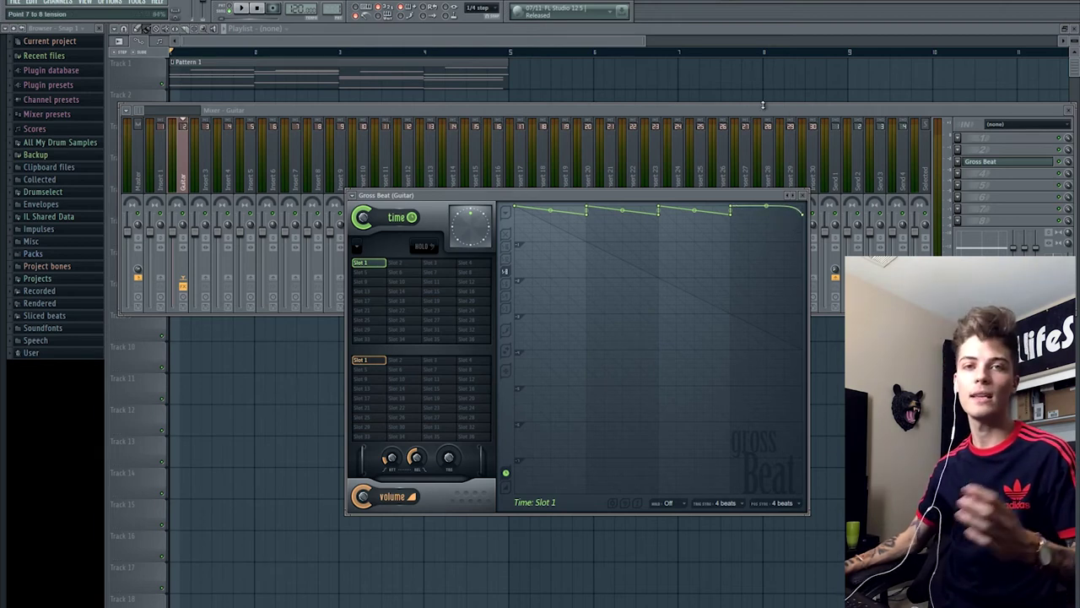
key(space)
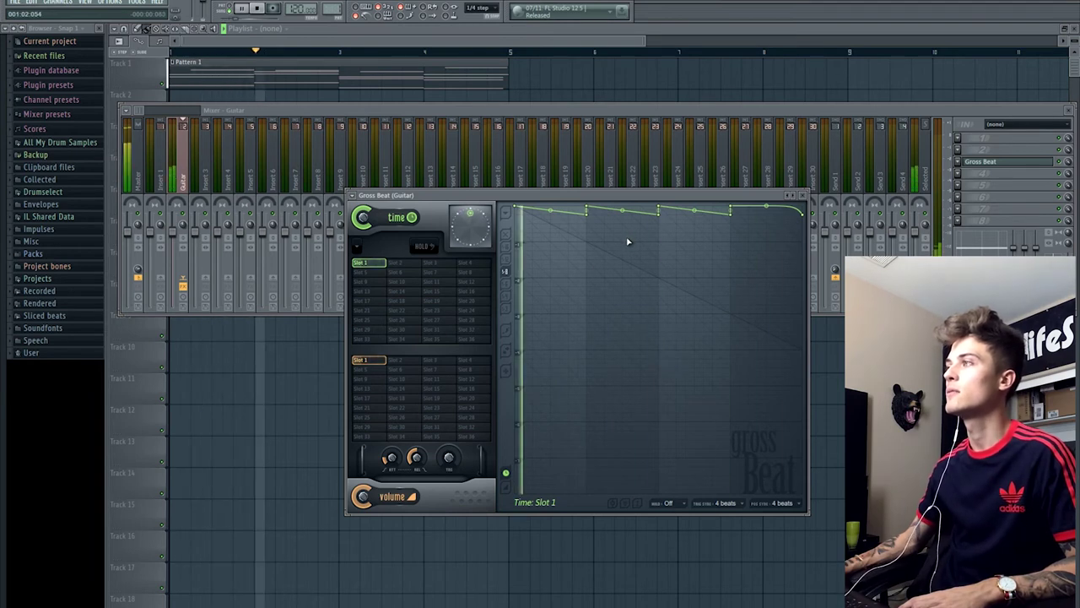
key(space)
- Straighten the fourth-beat ramp, bend the third-beat ramp strongly upward, and audition time slot 1
drag(699, 212, 697, 117)
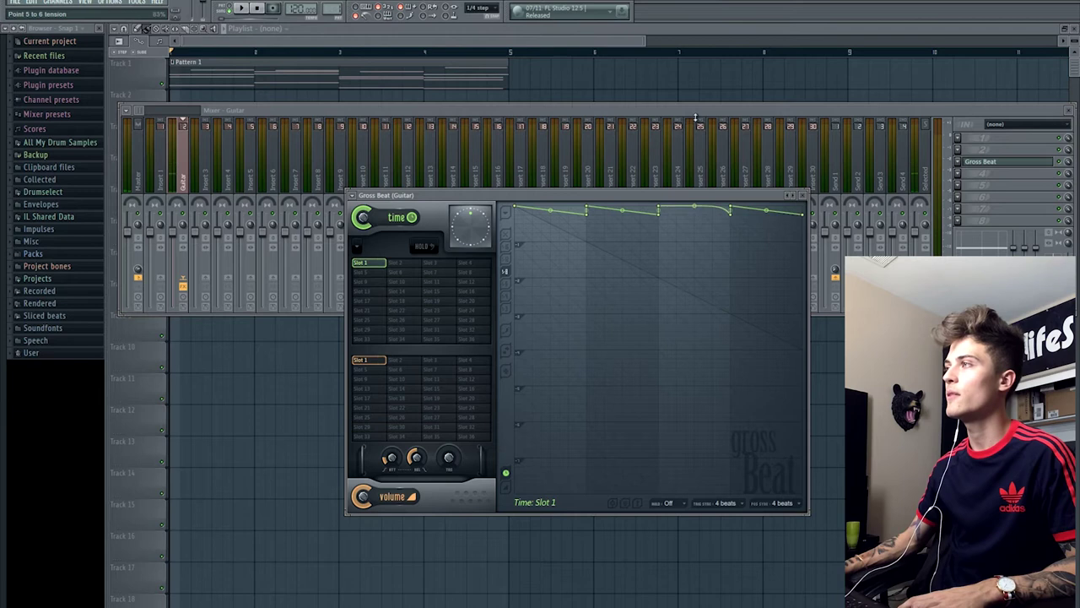
key(space)
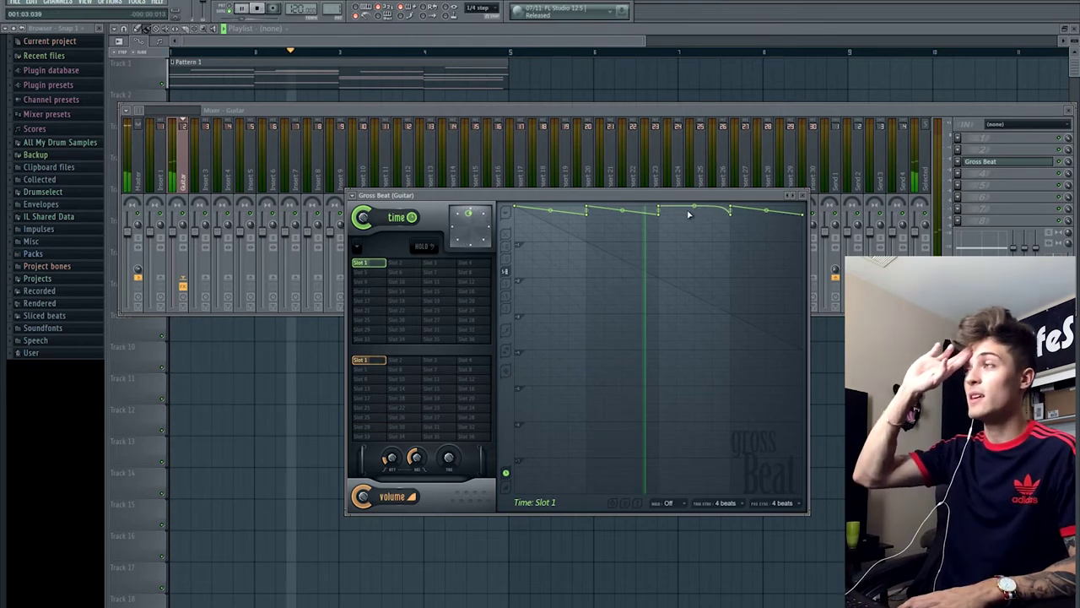
key(space)
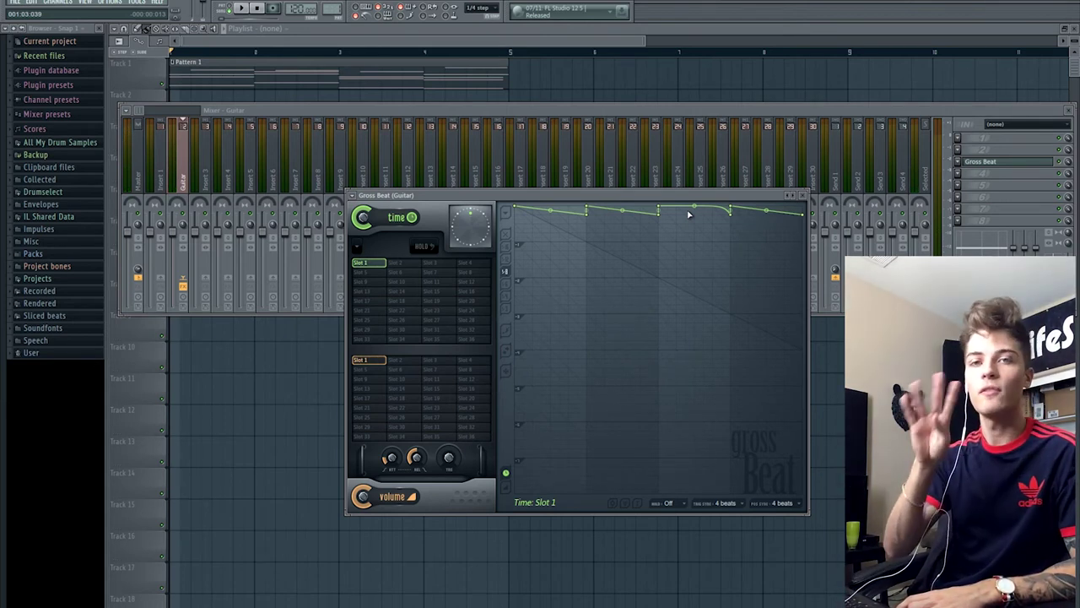
- Try the Stairs curve type on the first-beat ramp's end point in time slot 1, and restore Single curve
right_click(589, 220)
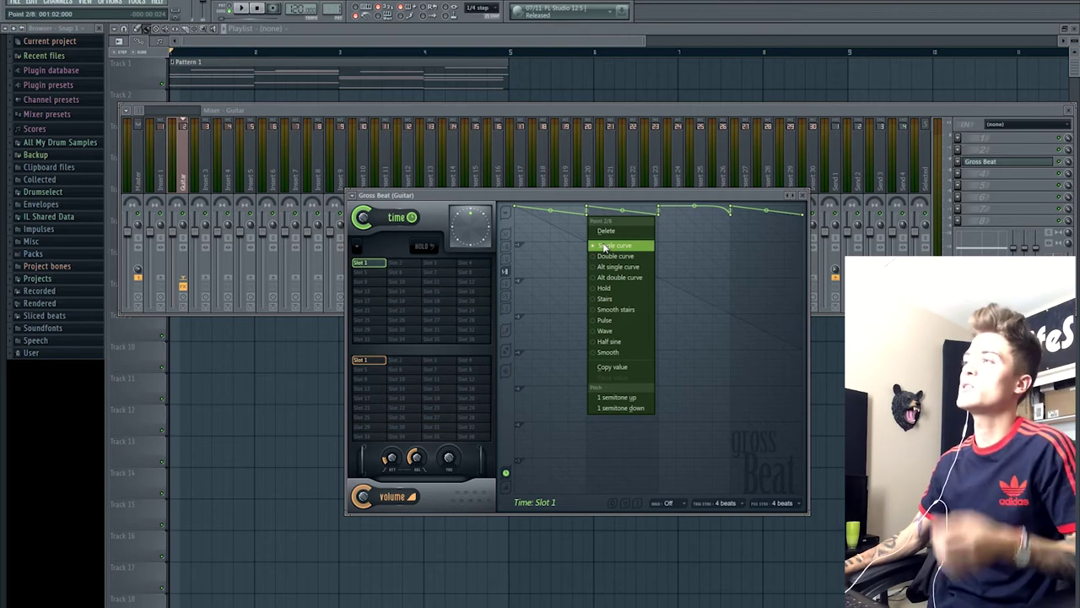
click(617, 299)
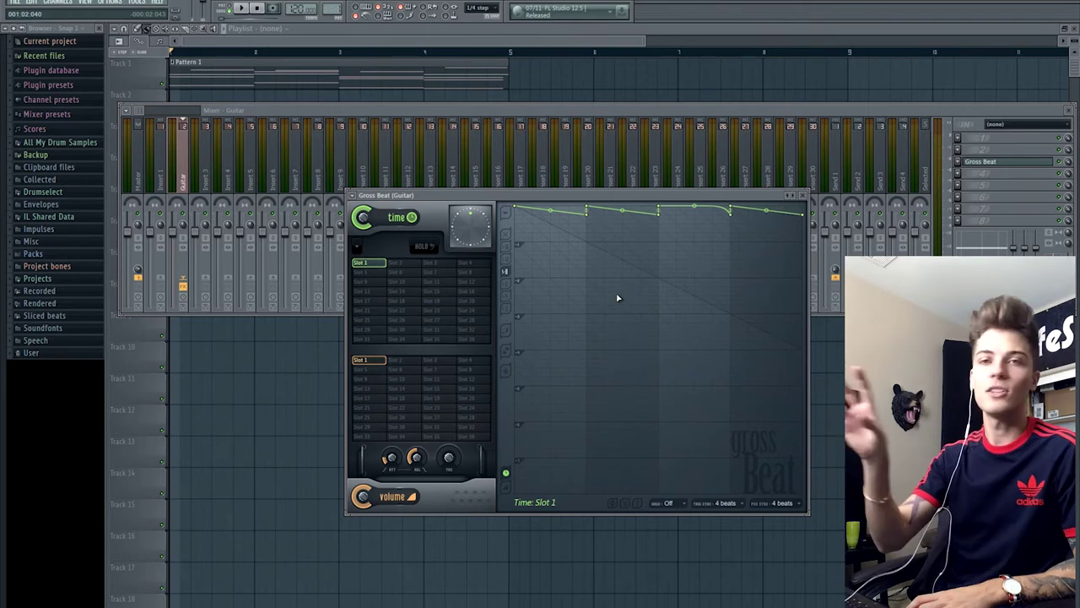
right_click(589, 216)
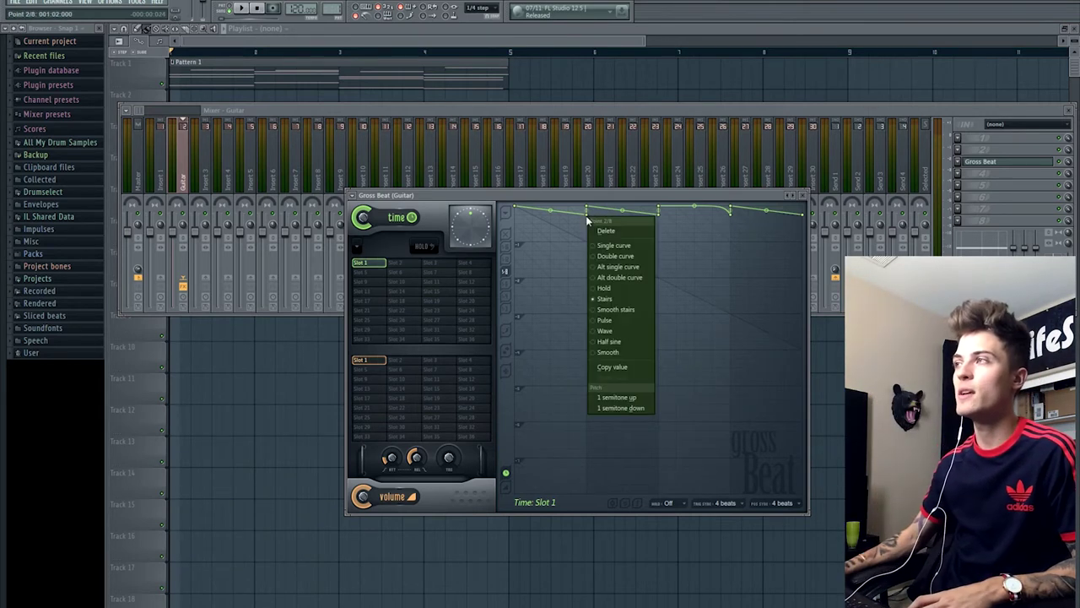
click(606, 300)
right_click(658, 211)
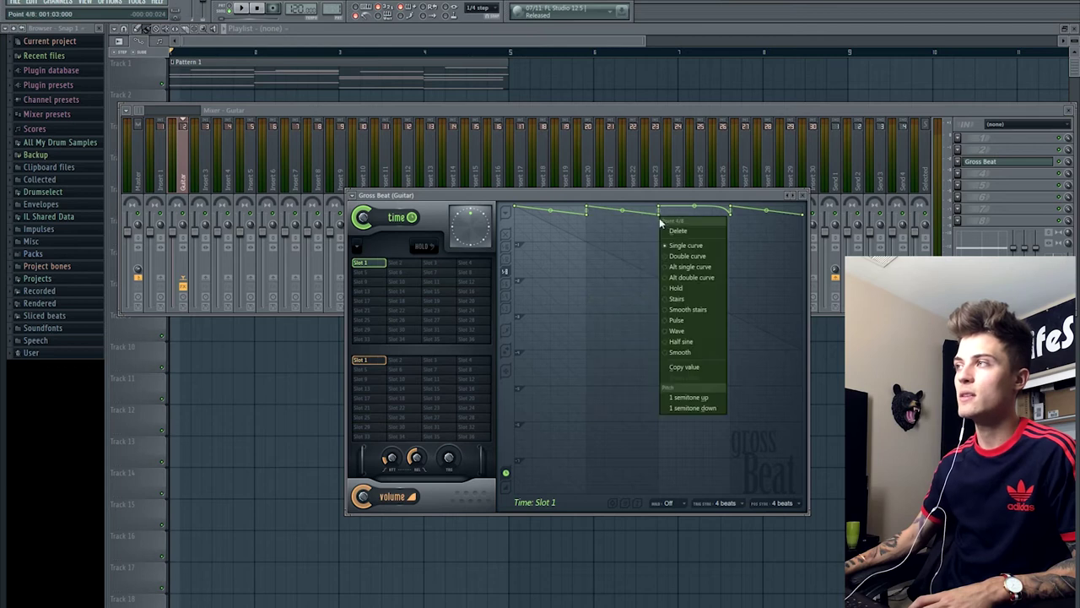
click(616, 249)
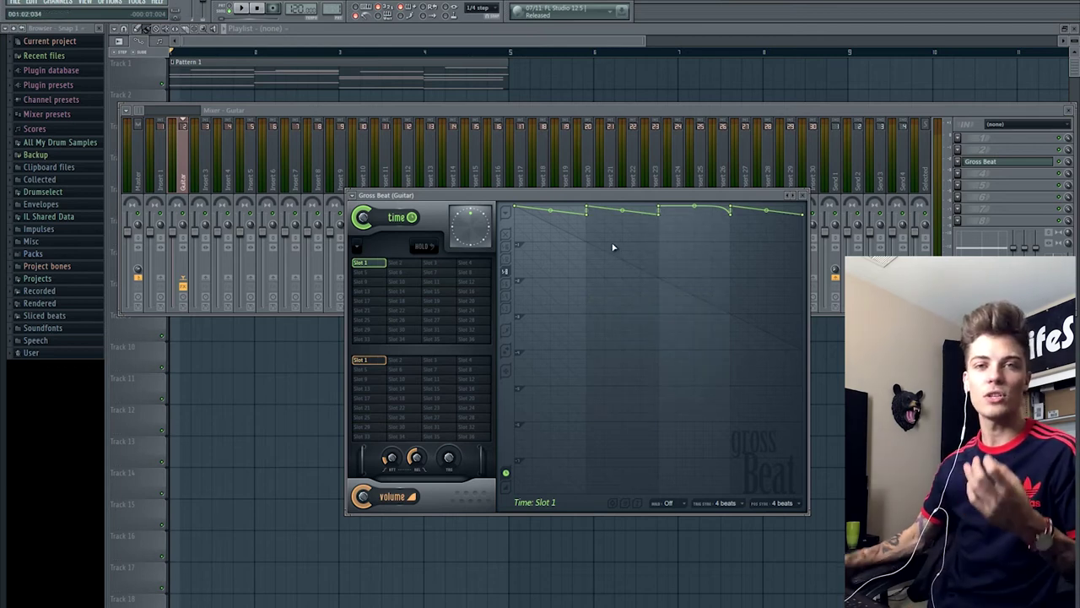
key(space)
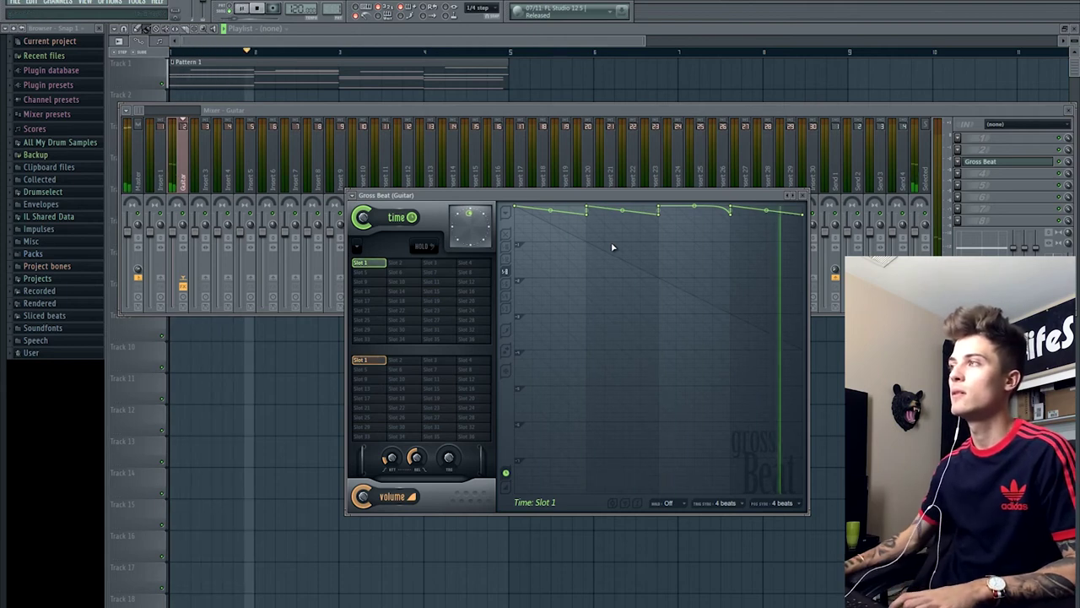
key(space)
right_click(588, 217)
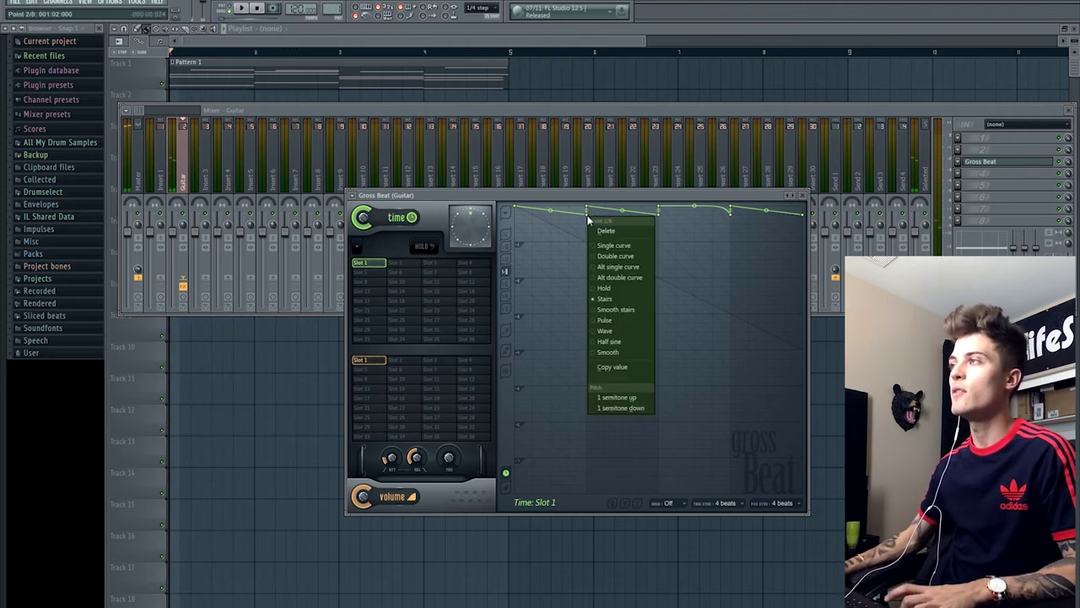
click(600, 246)
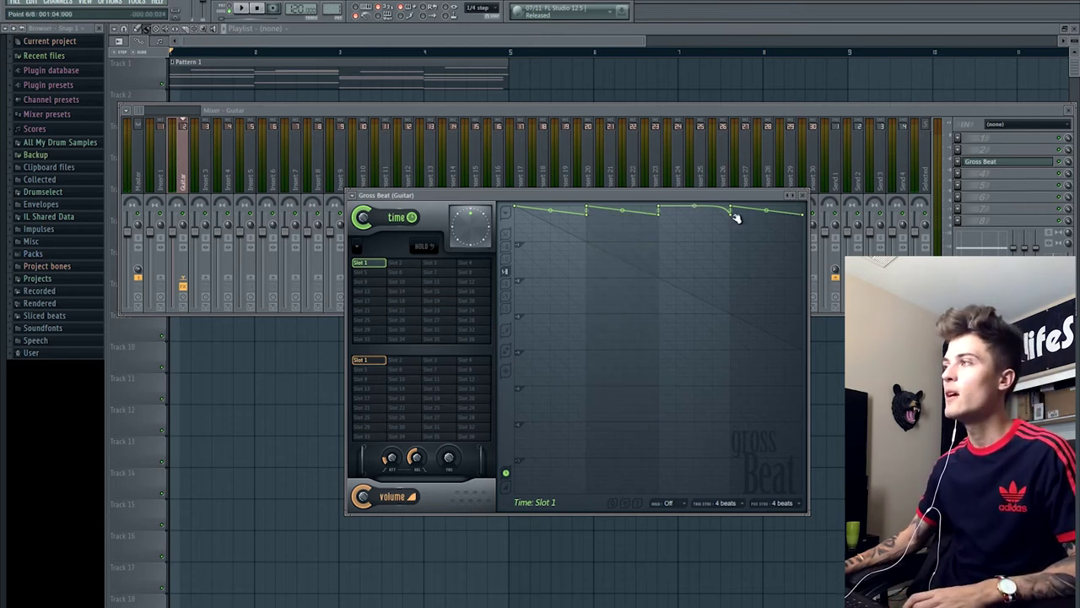
- Try the Stairs curve type with different tensions on the third-beat ramp's end point, and restore Single curve
right_click(732, 214)
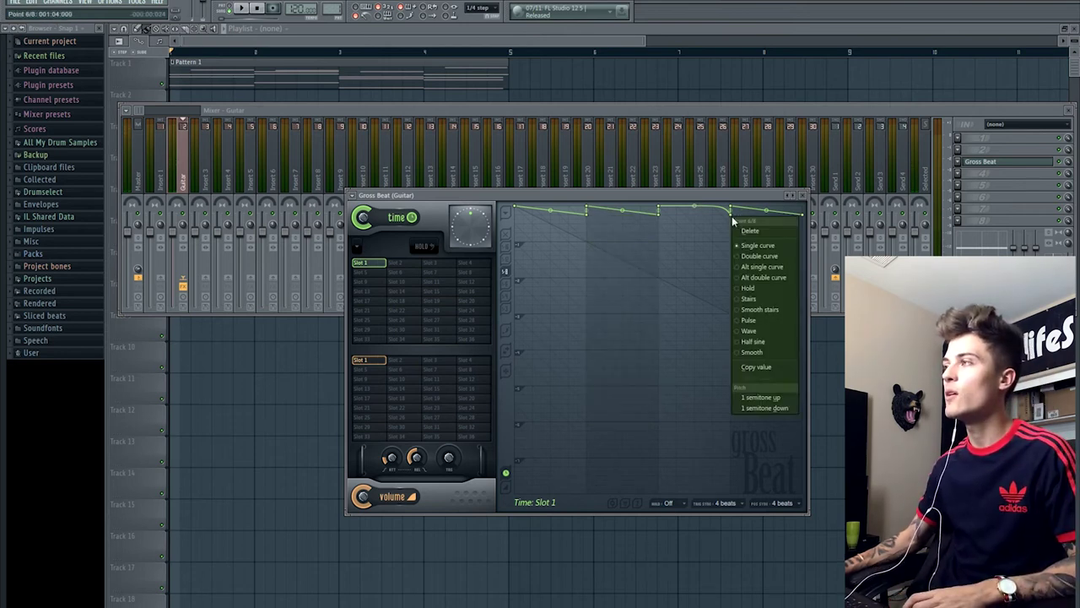
click(753, 301)
key(space)
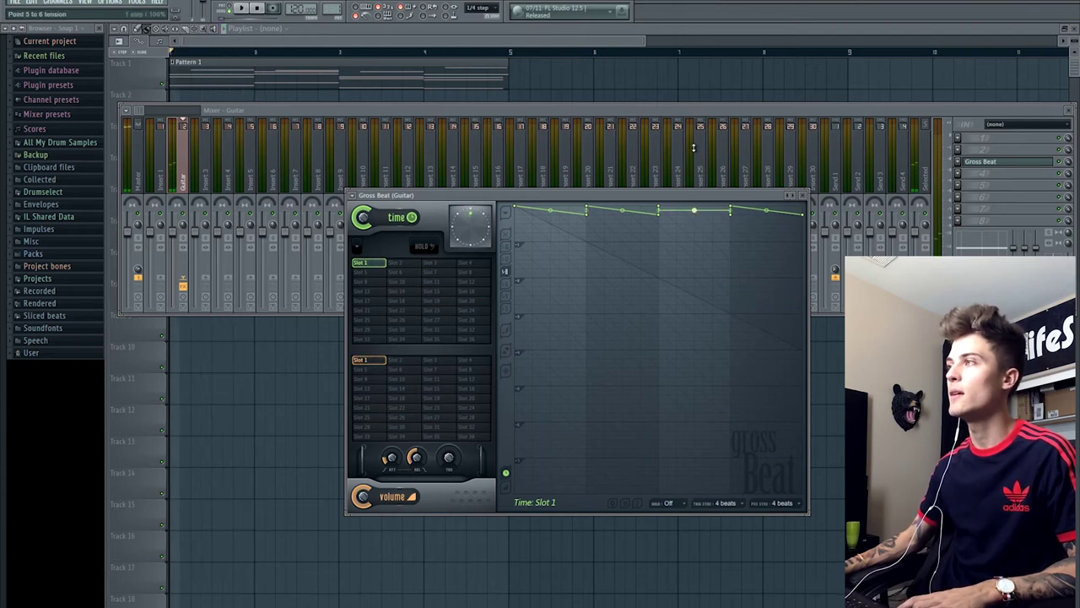
right_click(732, 213)
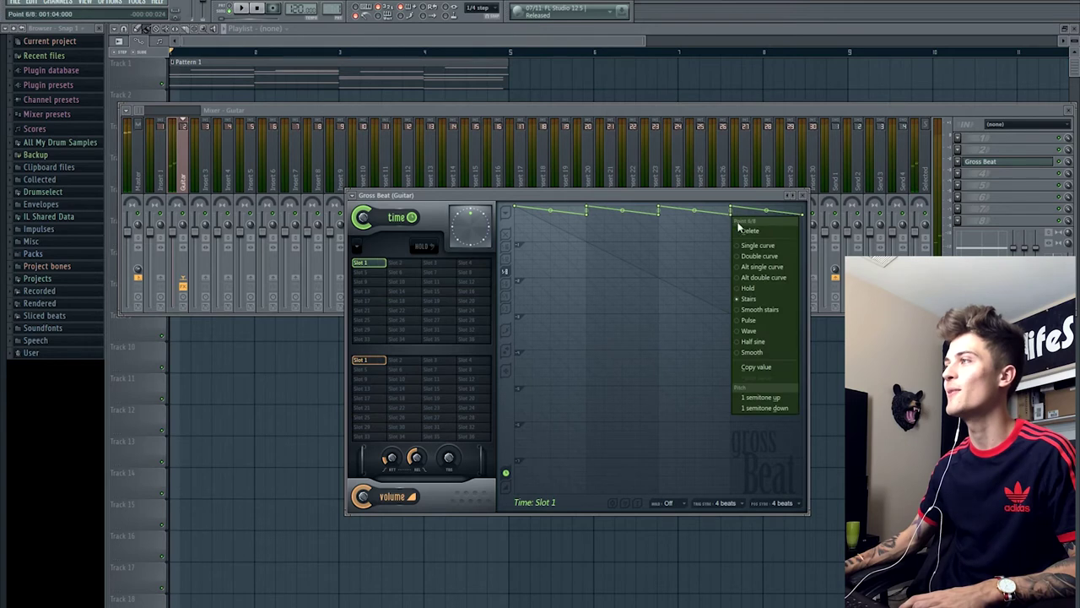
click(751, 245)
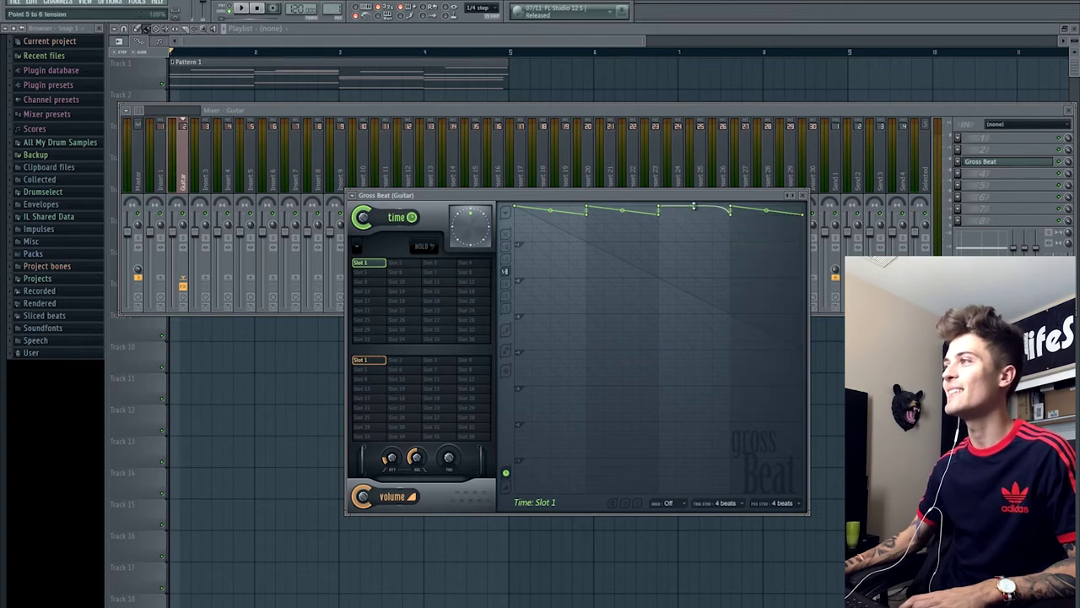
- Set the last point of time slot 1 to the Stairs curve type and audition it
right_click(803, 214)
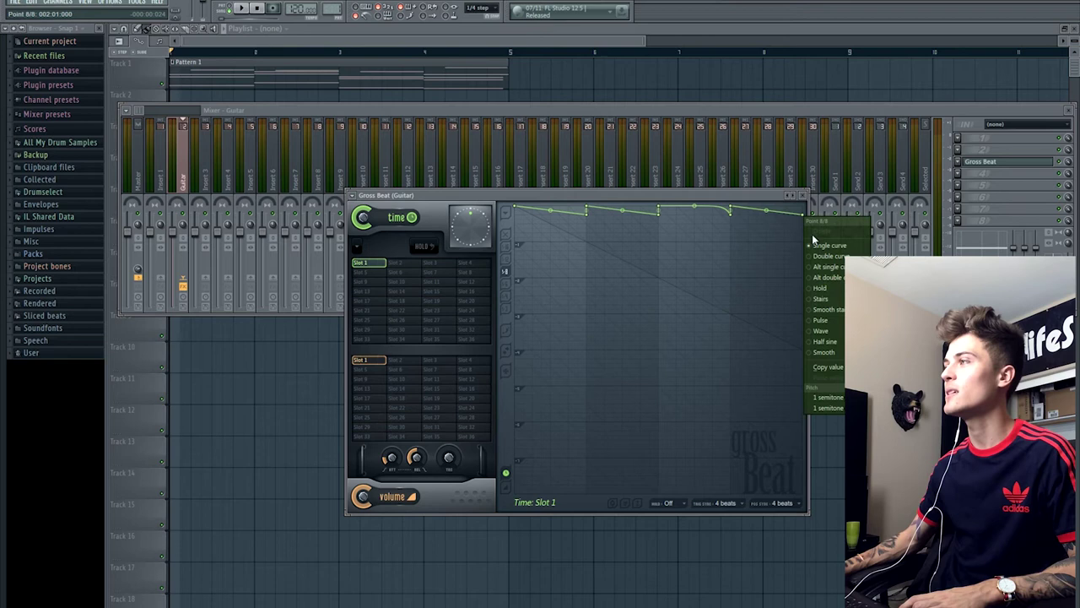
click(828, 300)
key(space)
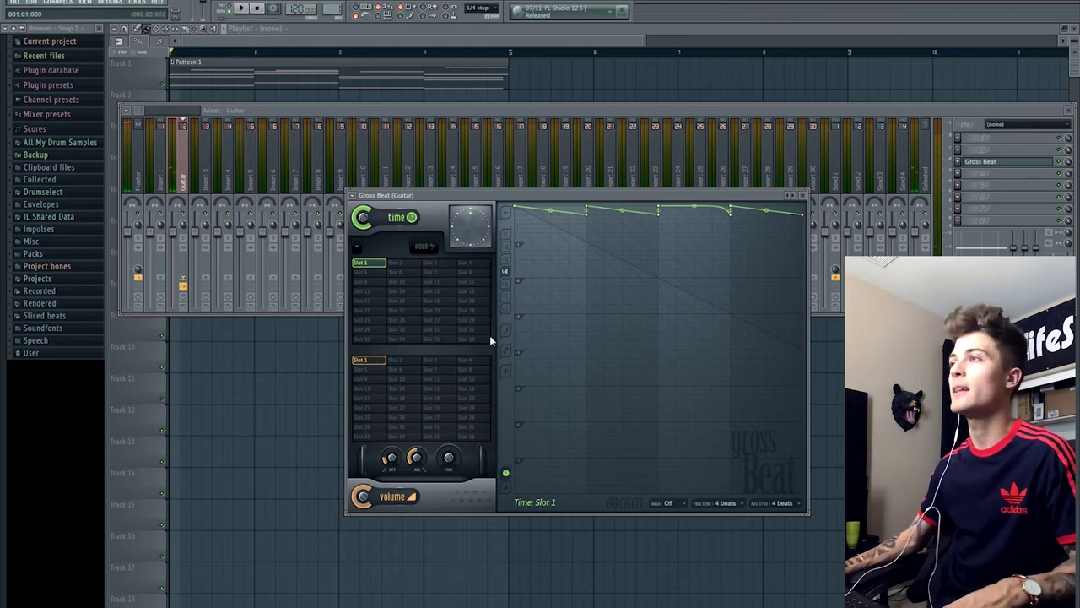
- In volume slot 1, add a lowered point midway through the first beat, and set it and the end point to Single curve
click(373, 363)
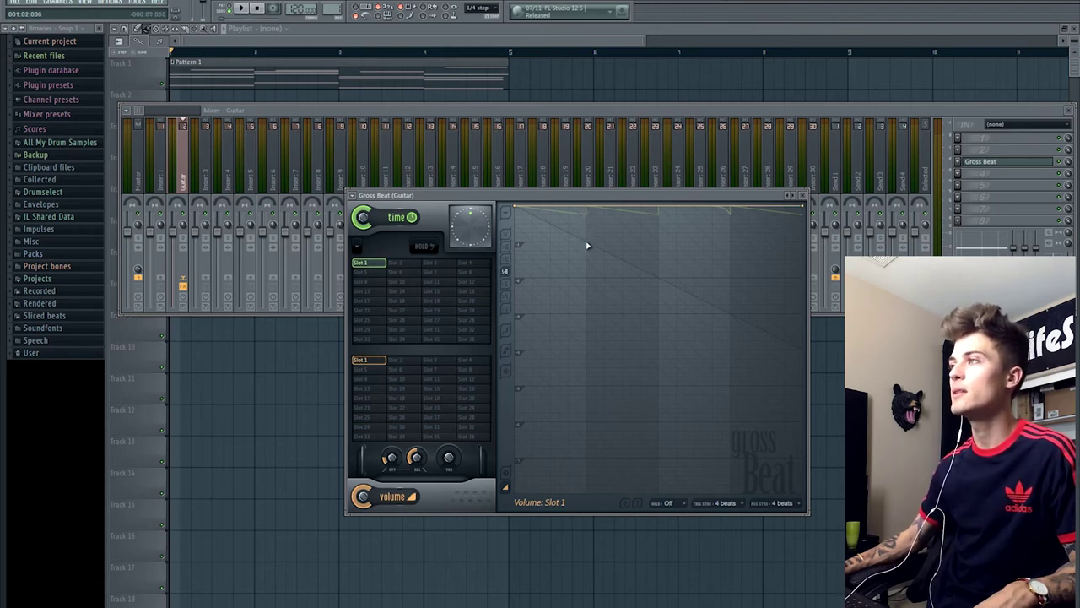
click(554, 243)
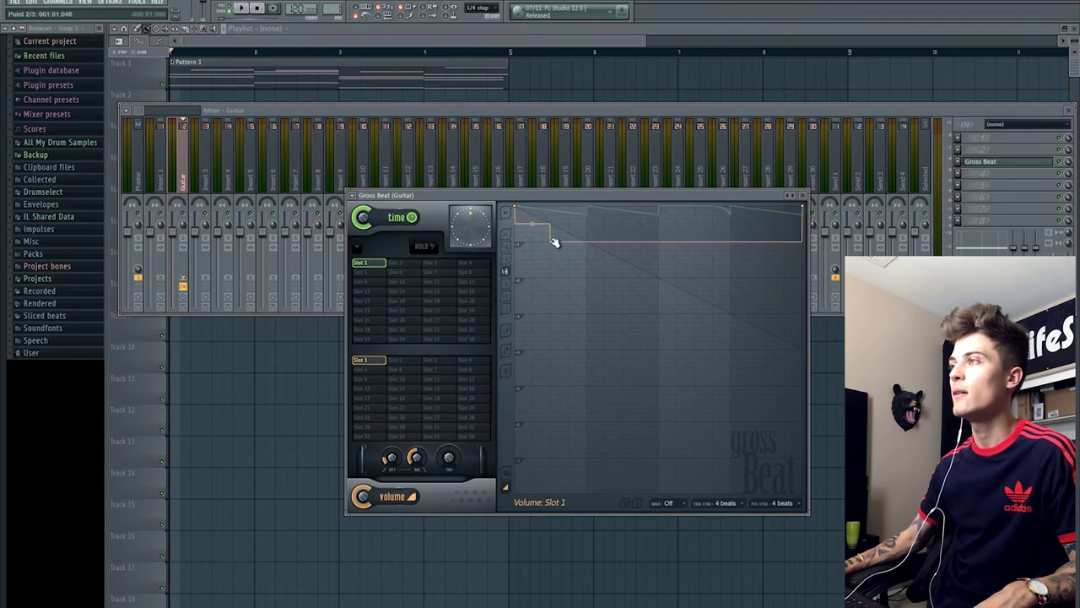
right_click(550, 241)
click(586, 272)
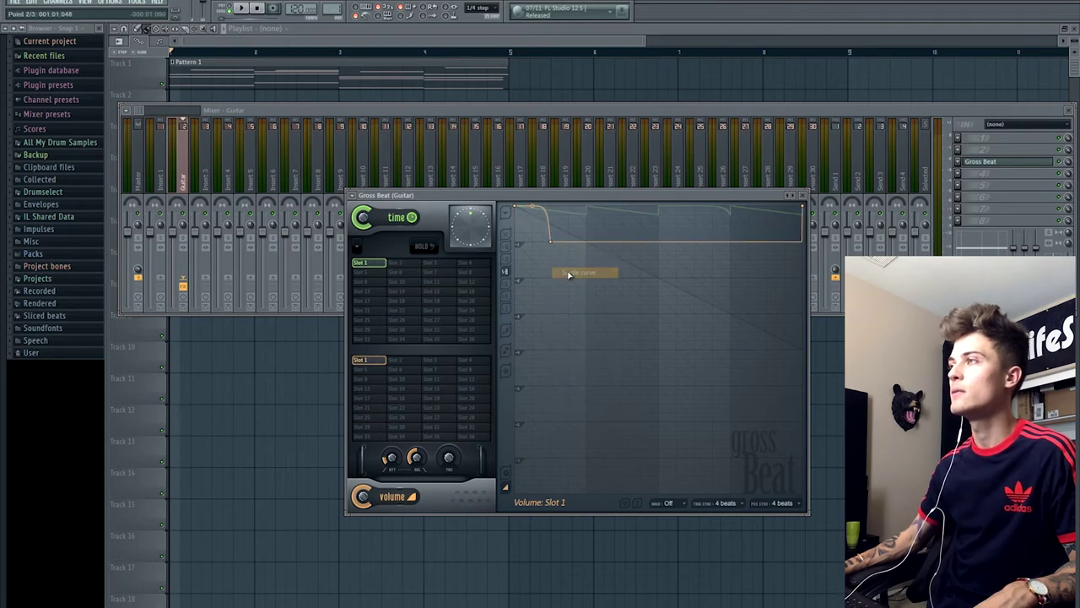
right_click(805, 211)
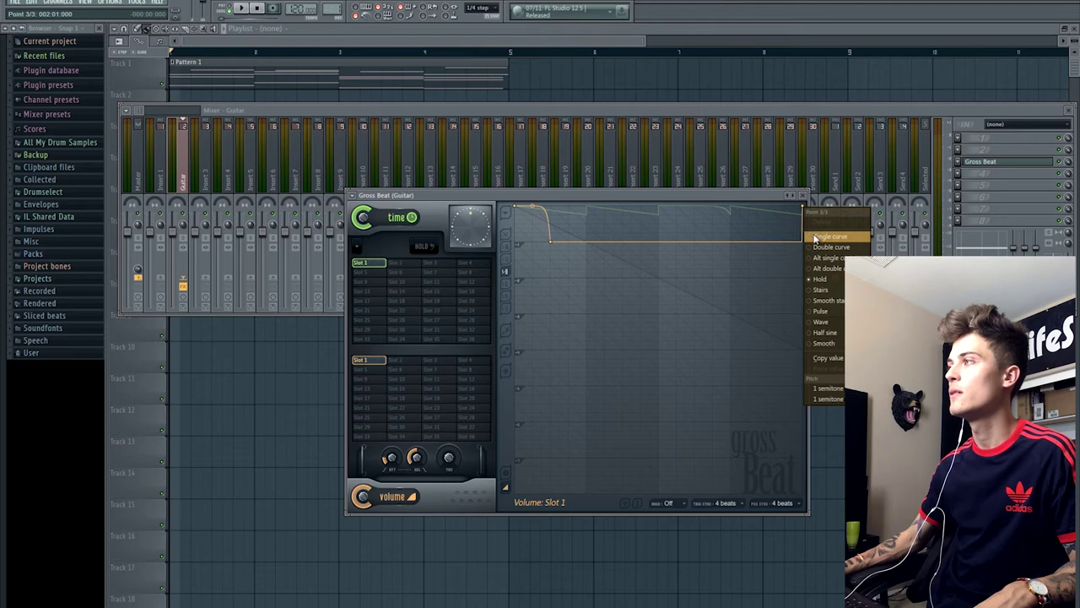
click(812, 231)
- Straighten the first volume segment and add a full-level point at the start of beat two, forming a V-shaped dip
right_click(533, 206)
mouse_move(550, 241)
mouse_down()
mouse_move(552, 221)
mouse_move(553, 243)
mouse_up()
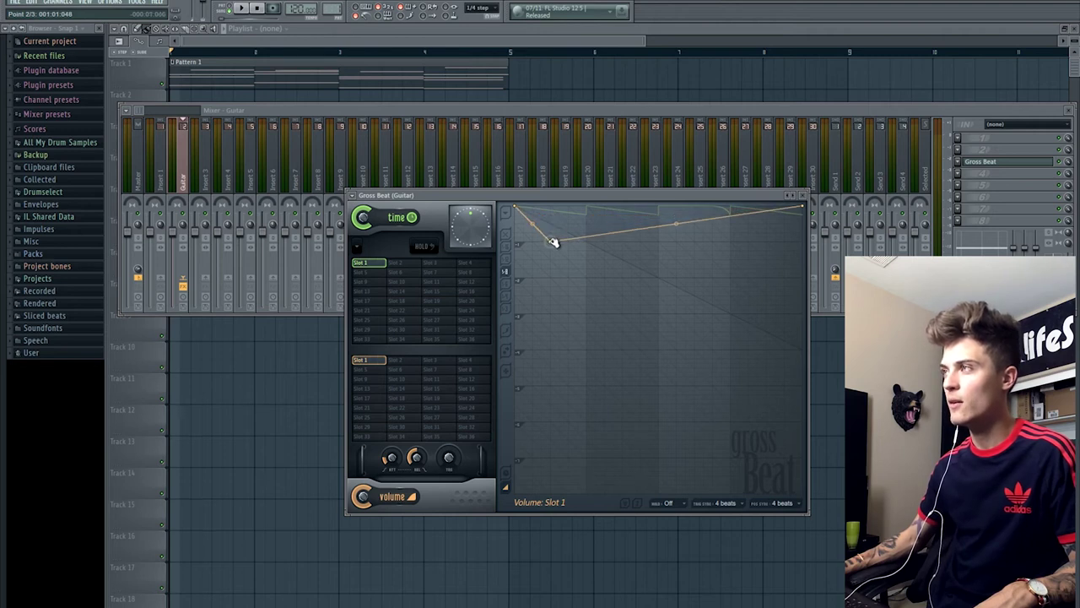
click(590, 207)
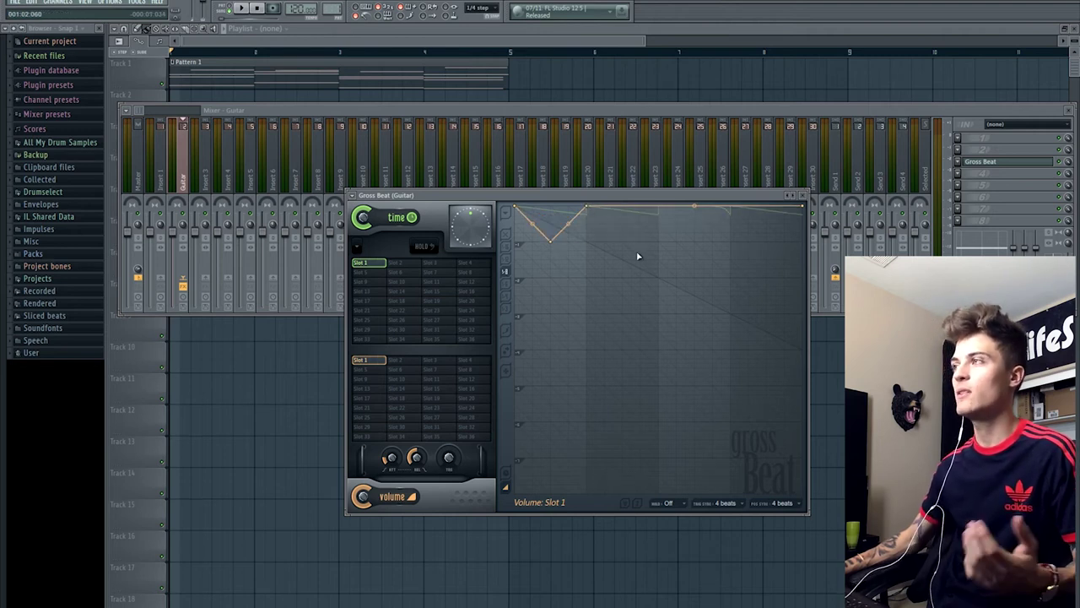
- Repeat the V-shaped volume dip across beats two, three and four with alternating lowered and full-level points, and audition the pattern
click(624, 240)
click(659, 208)
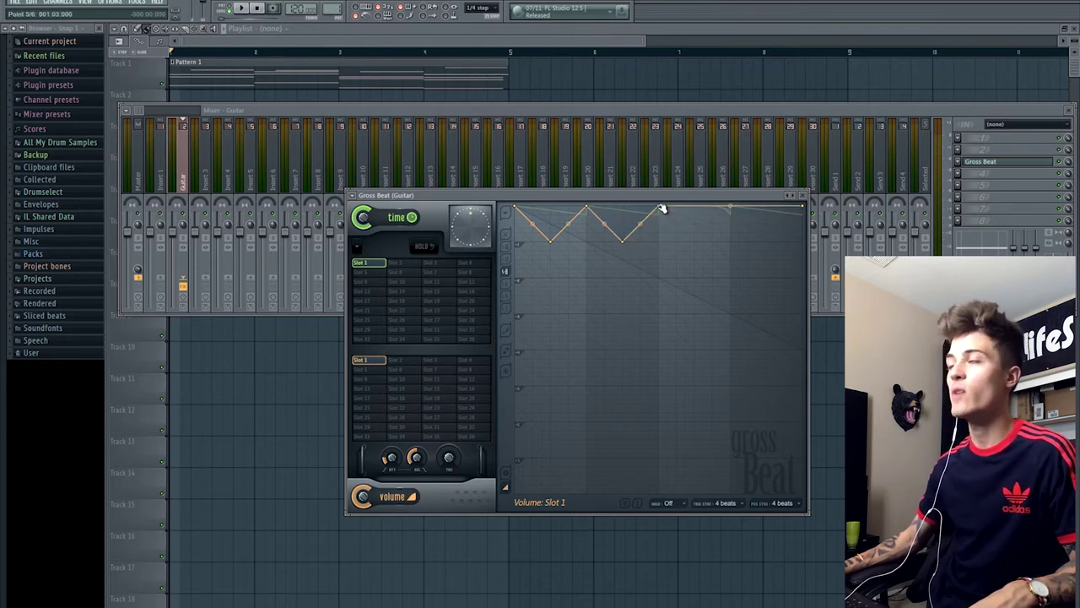
click(699, 242)
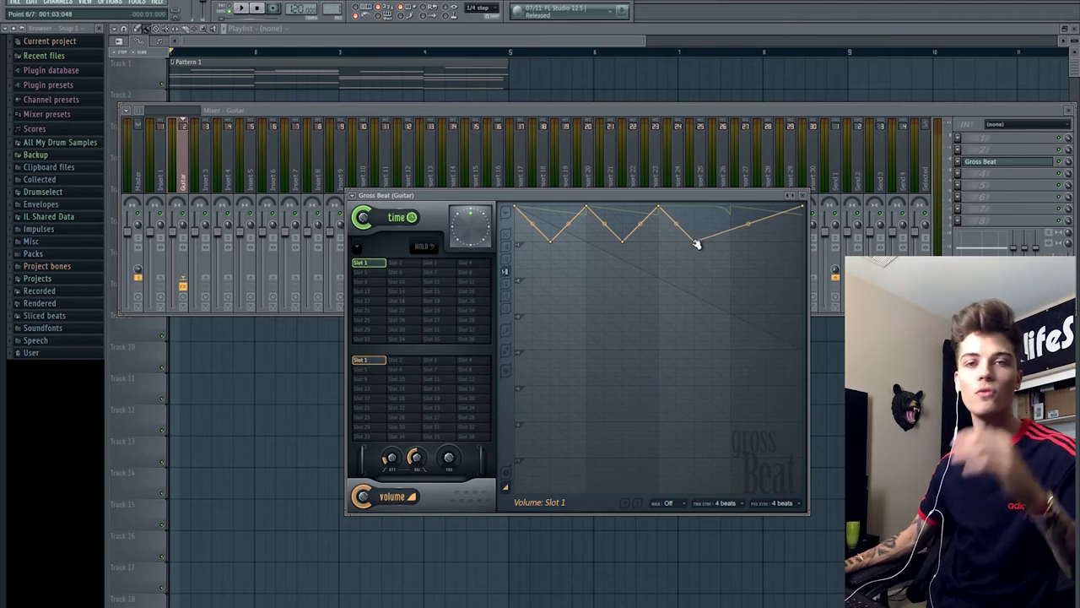
click(733, 207)
click(768, 240)
drag(767, 238, 766, 241)
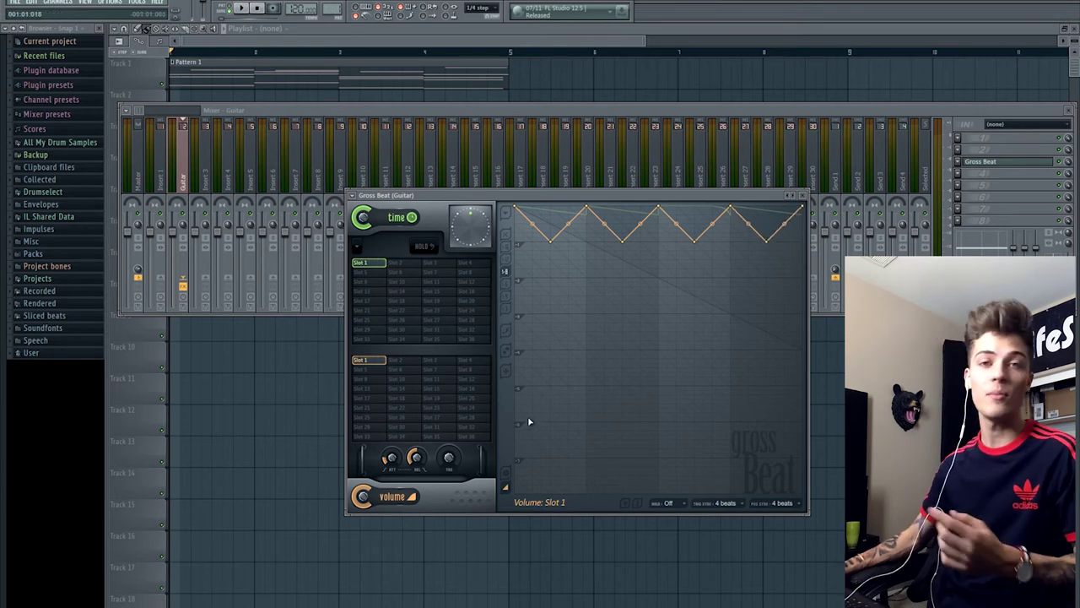
key(space)
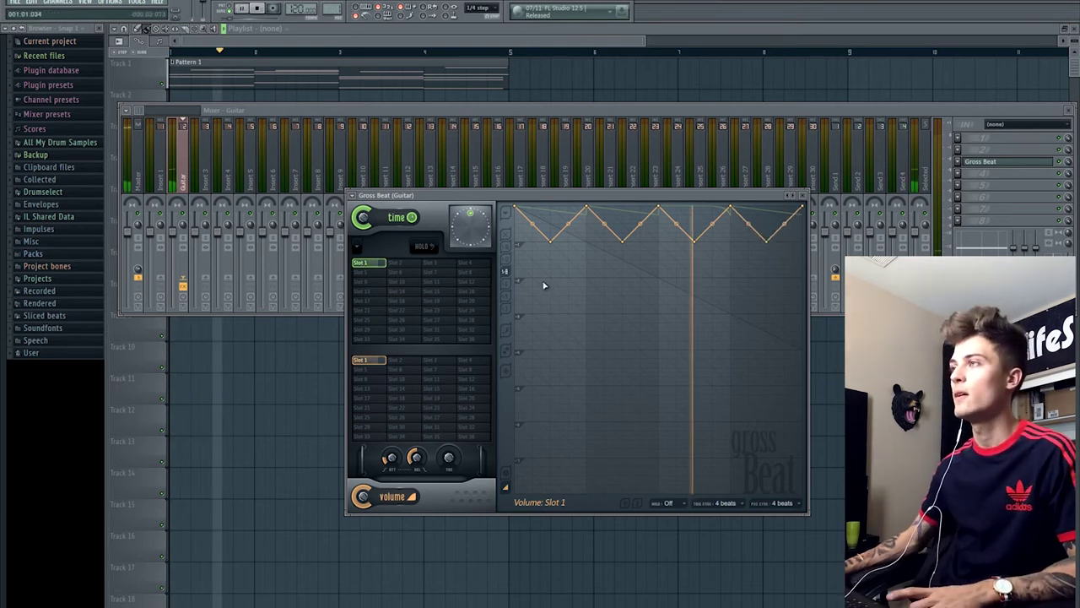
key(space)
- Deepen all four volume dips by lowering their bottom points to the same level, and play the melody
drag(553, 247, 553, 313)
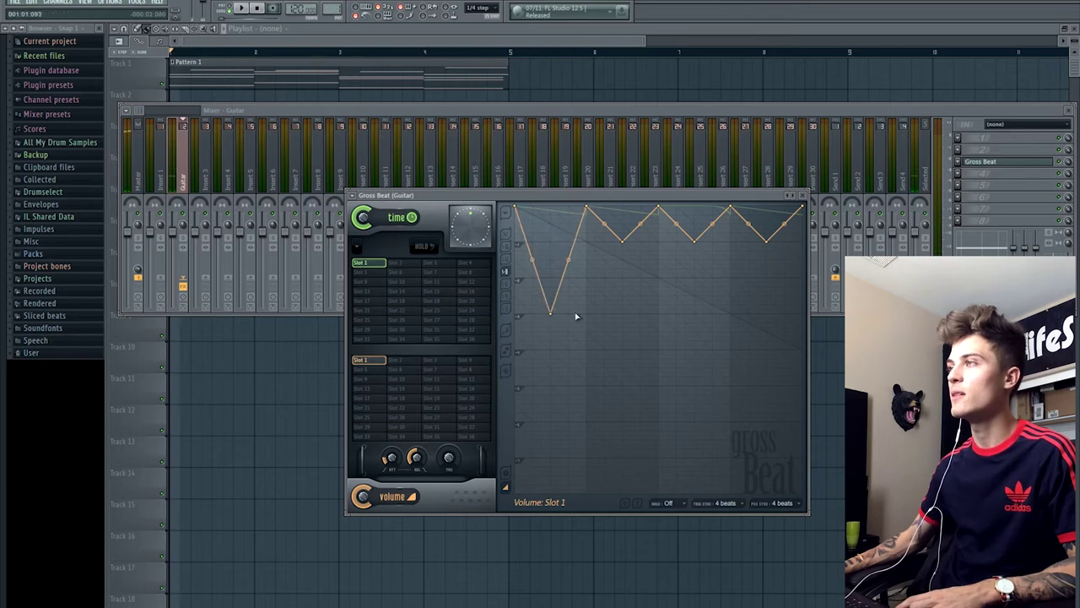
drag(627, 242, 625, 314)
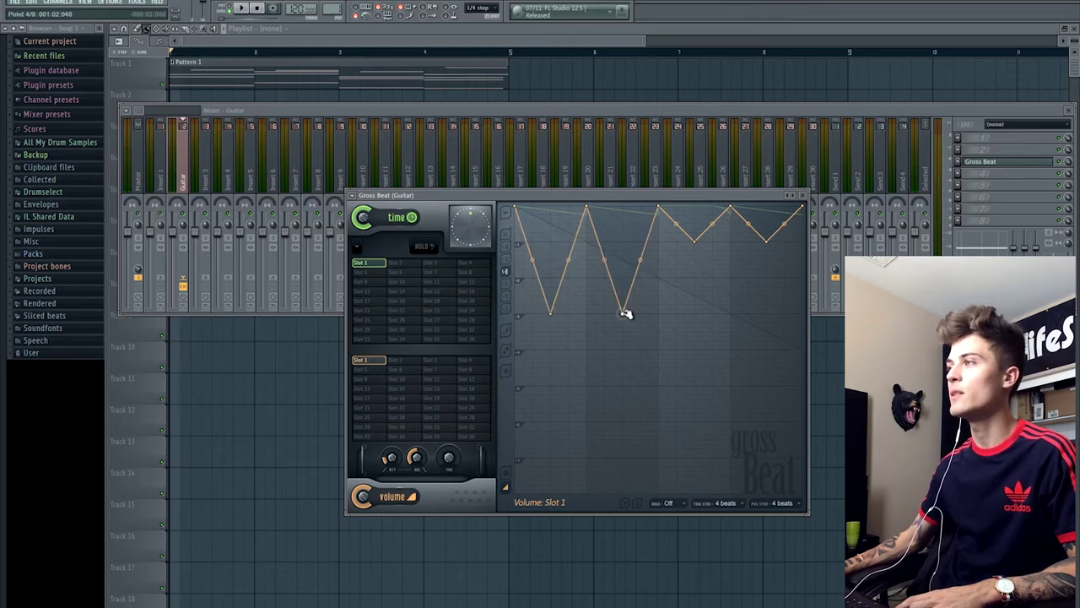
drag(697, 242, 695, 313)
drag(770, 245, 766, 312)
key(space)
- Lower the first and third volume dips much further and the second slightly, and finish auditioning the result
drag(554, 316, 553, 417)
drag(621, 316, 621, 331)
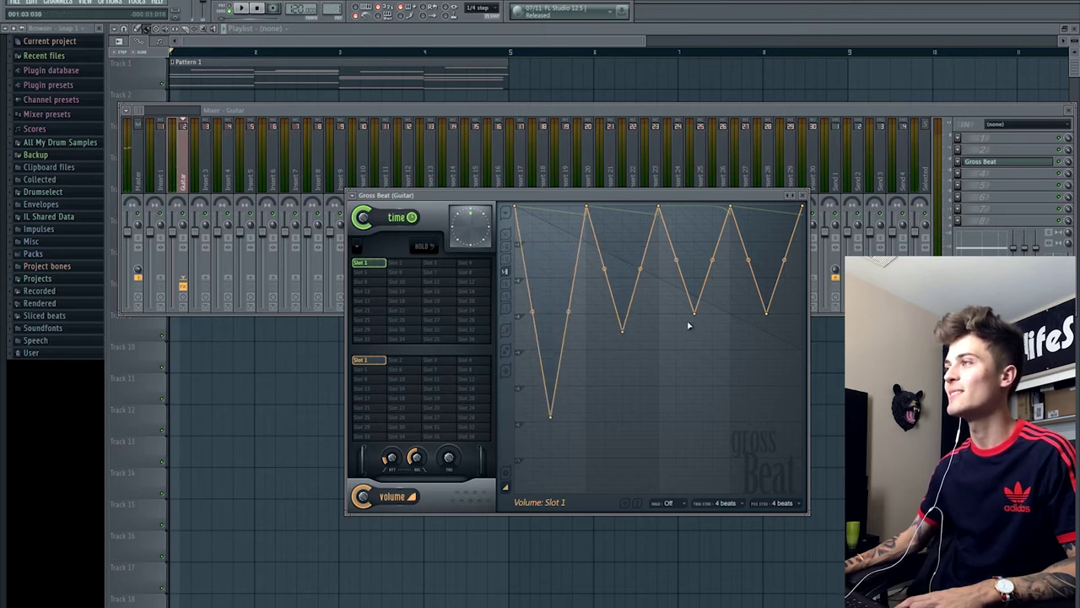
drag(697, 317, 697, 420)
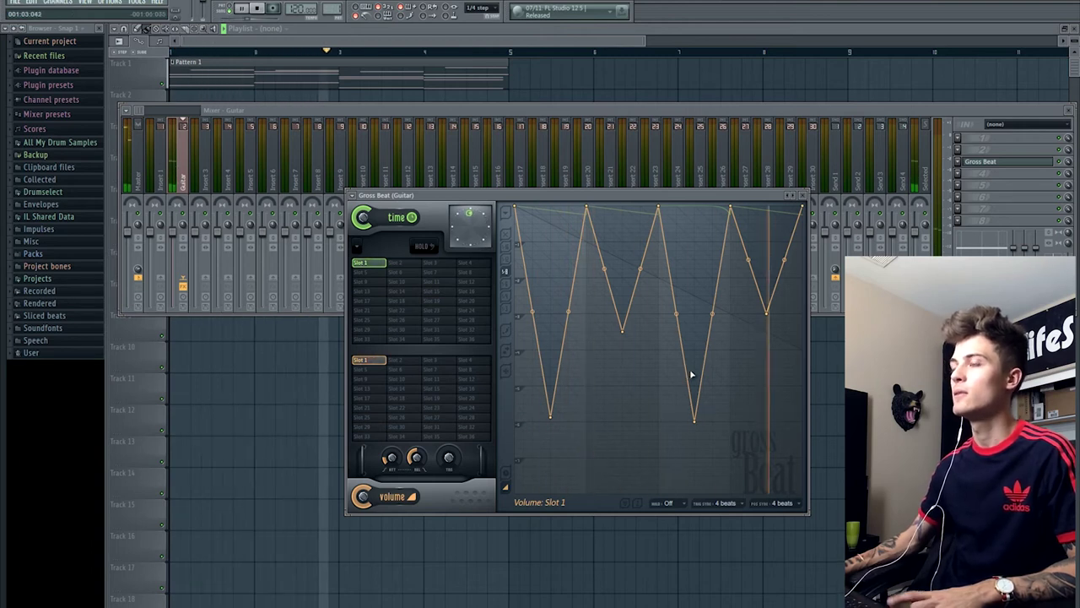
key(space)
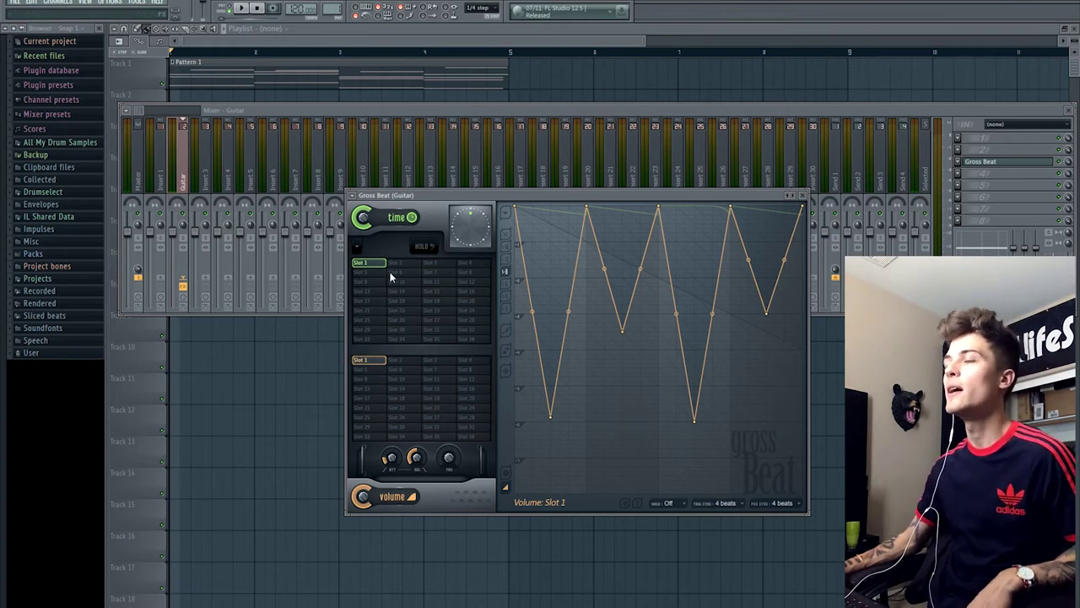
- Load the Momentary preset in Gross Beat and audition its 2 Beat Rpt time slot
click(356, 197)
mouse_move(368, 225)
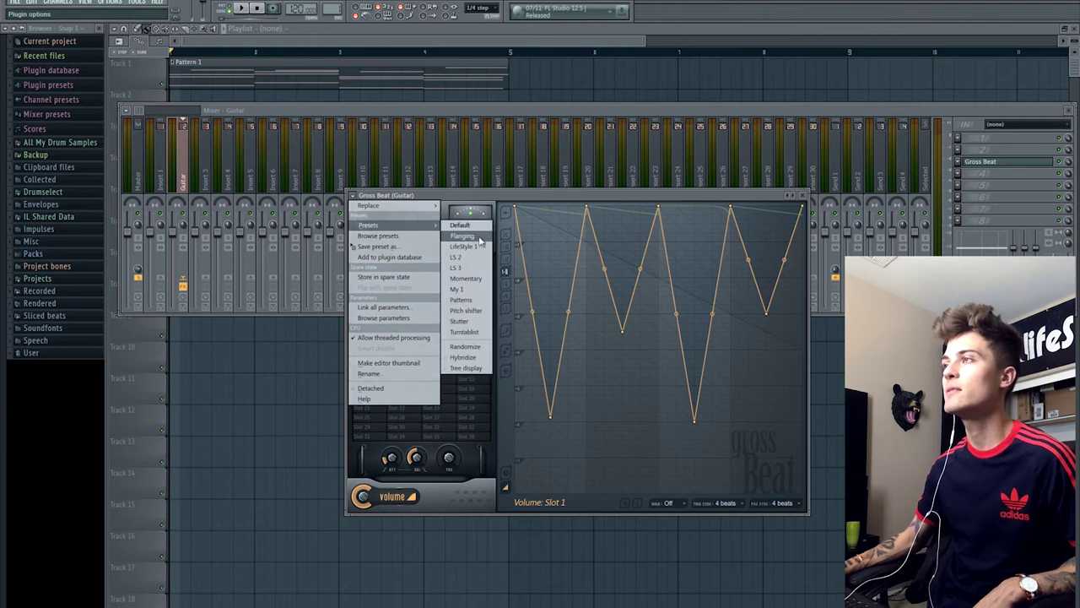
click(466, 277)
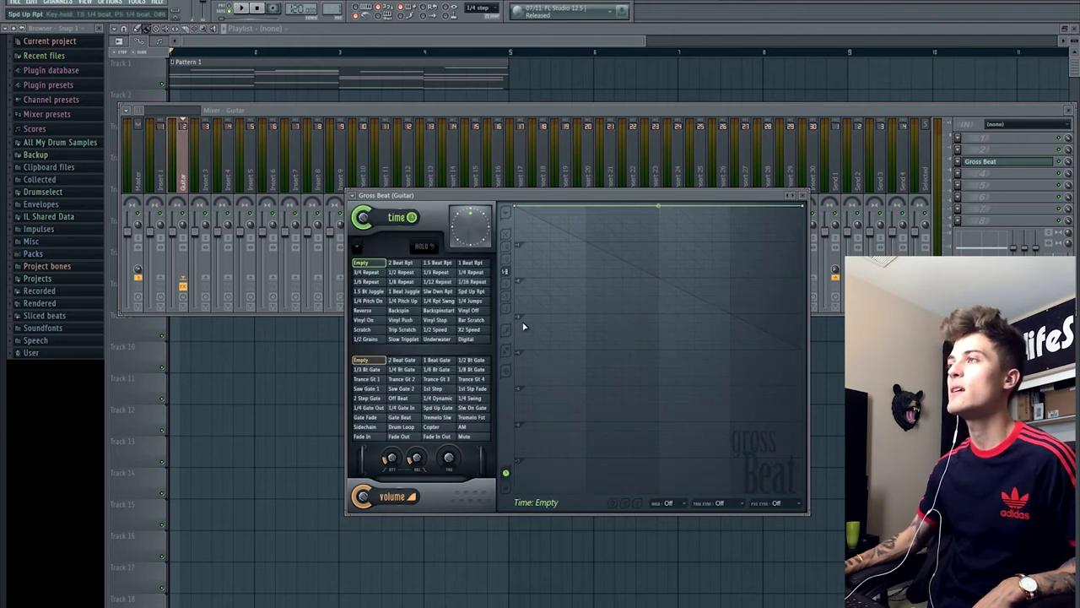
click(408, 265)
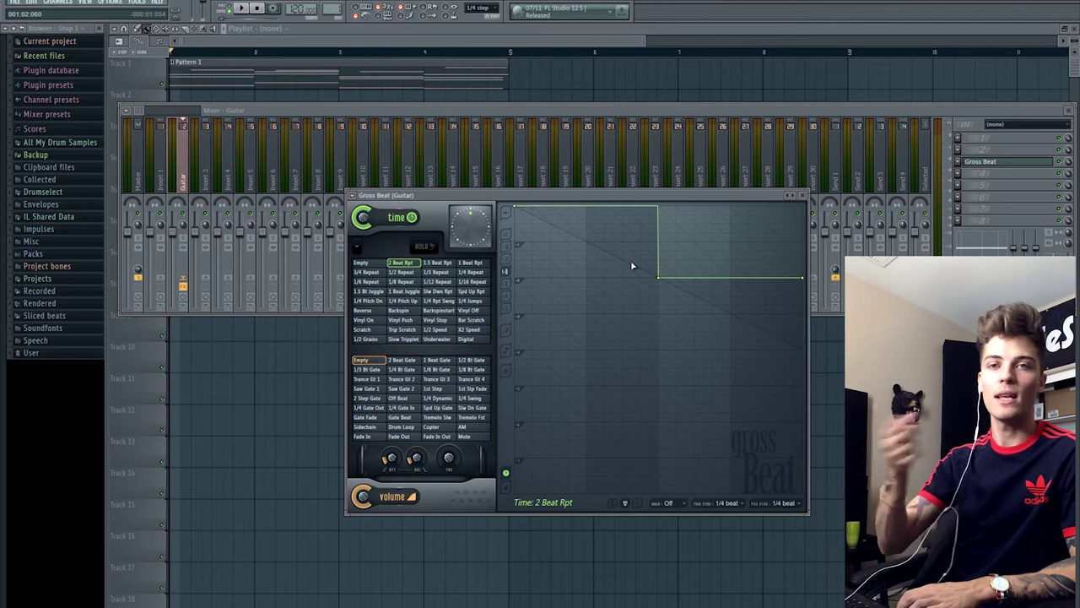
key(space)
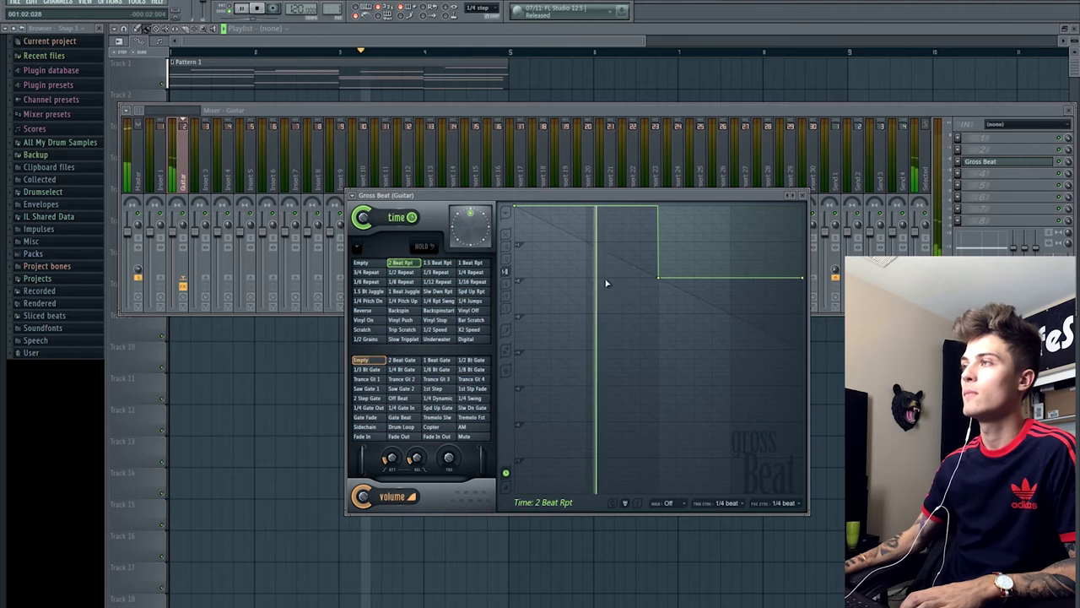
- Audition the 1/2 Speed and Slow Tripplet time slots on the guitar melody
click(446, 332)
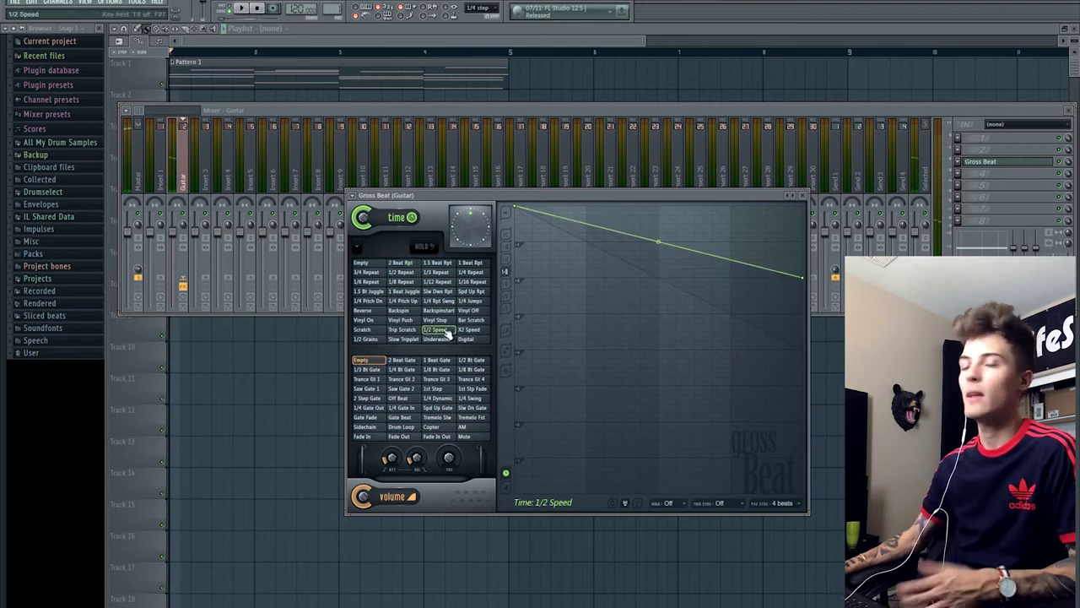
key(space)
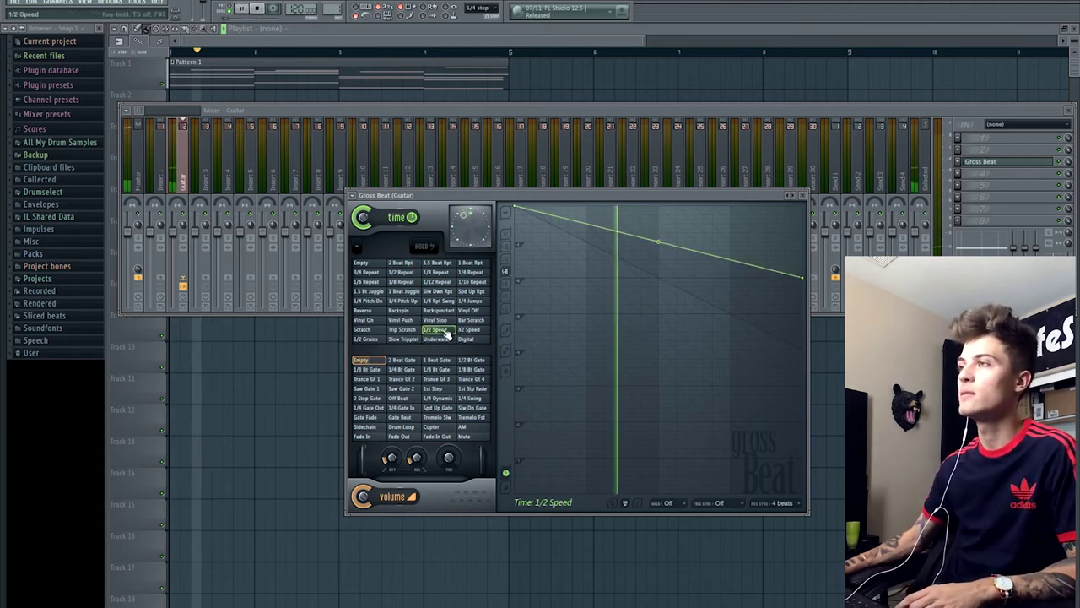
click(411, 340)
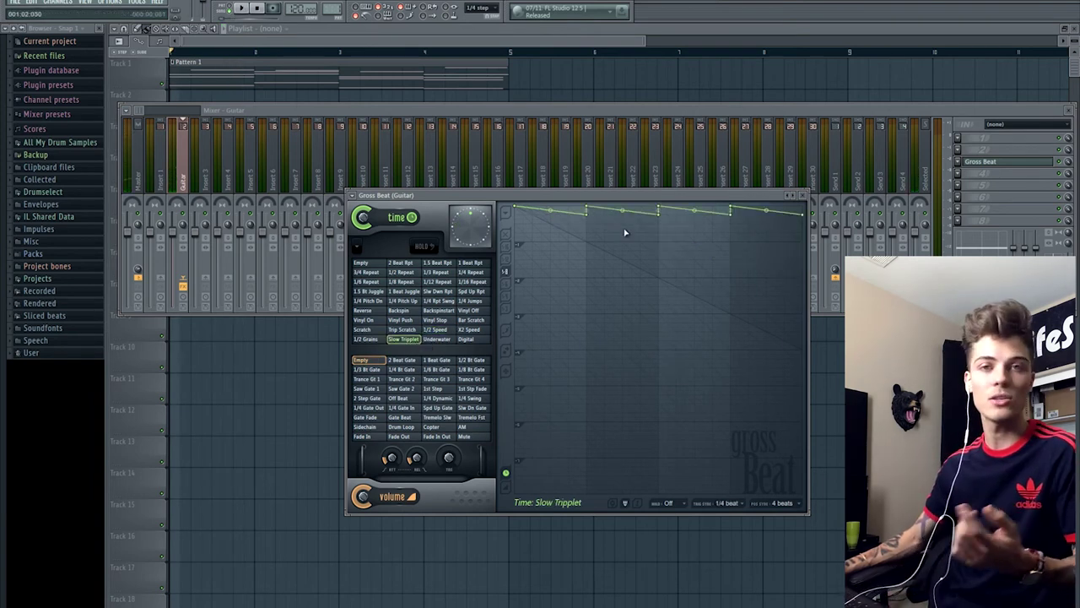
key(space)
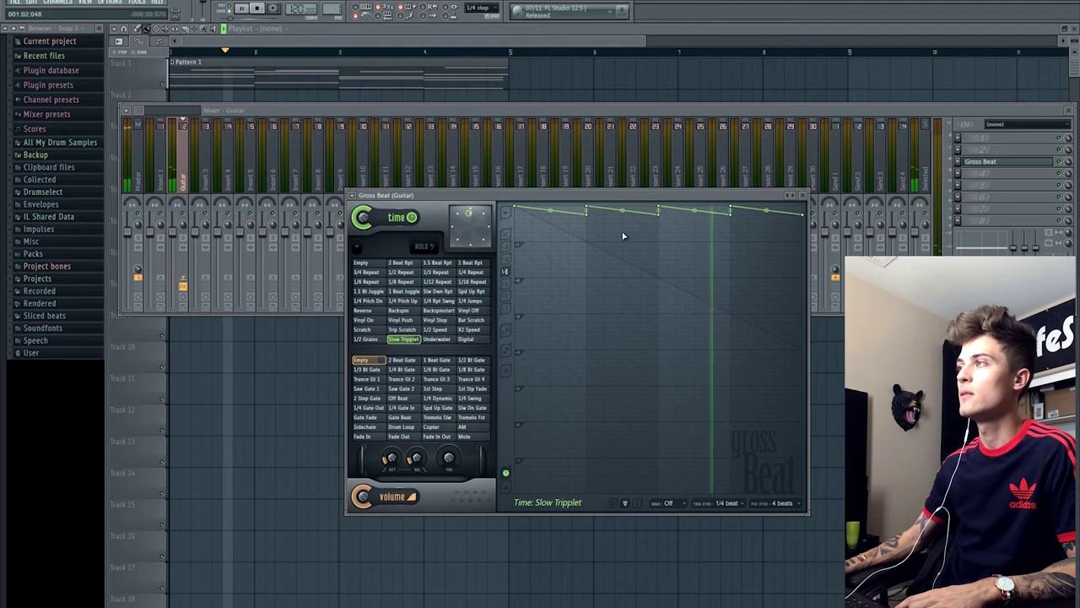
- Look through the Reverse, 1.5 Bt Juggle and 3/4 Repeat time envelopes, and play the 3/4 Repeat slot
click(372, 312)
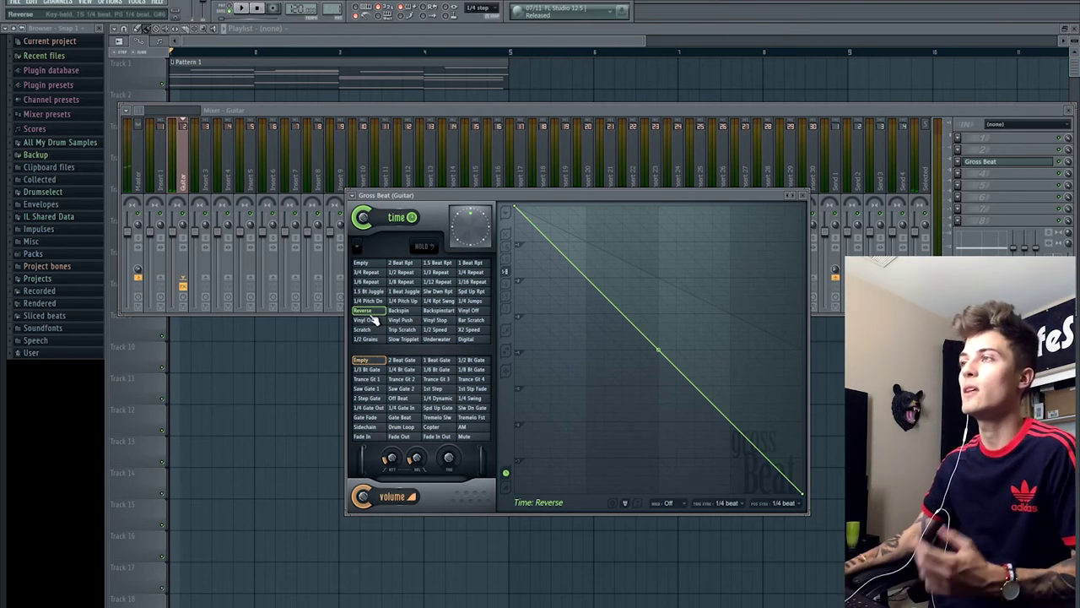
click(372, 292)
click(379, 273)
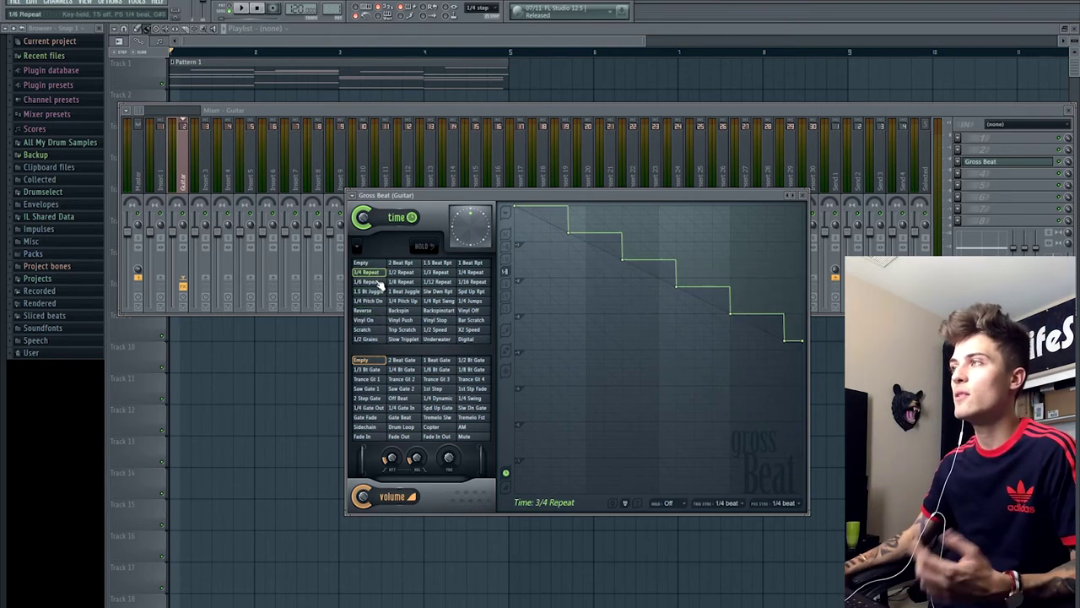
key(space)
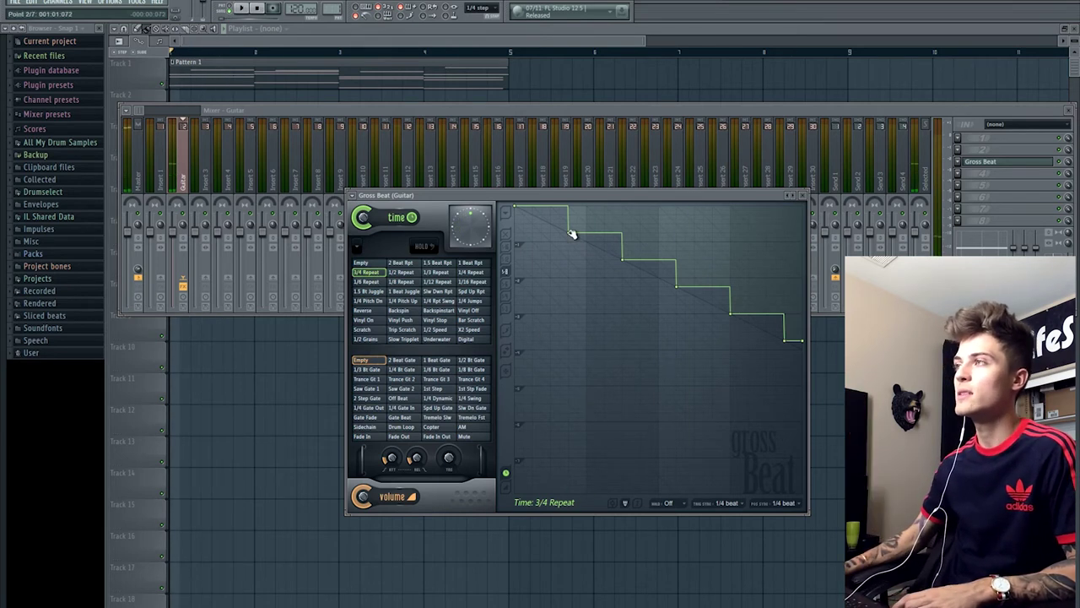
- In the 2 Beat Rpt time slot, set the middle point to the Stairs curve type, adjust its tension, and audition the change
click(403, 263)
right_click(664, 282)
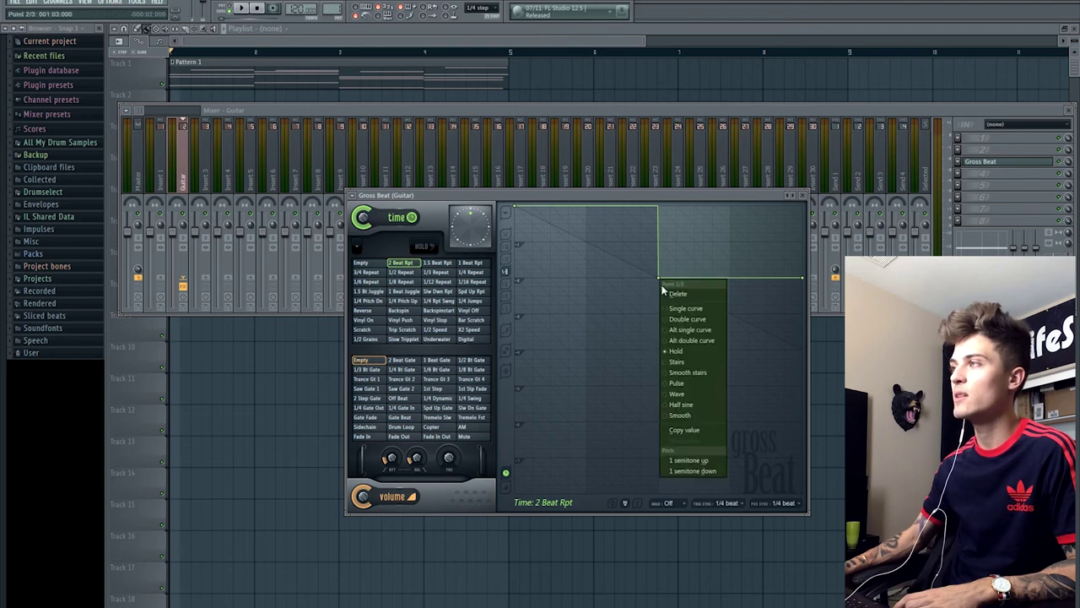
click(684, 353)
right_click(664, 282)
click(678, 363)
key(space)
key(space)
drag(586, 242, 597, 88)
key(space)
key(space)
- Add a point at the start of beat two in the 2 Beat Rpt envelope and delete the extra point at its start
click(531, 244)
drag(551, 244, 593, 245)
click(519, 227)
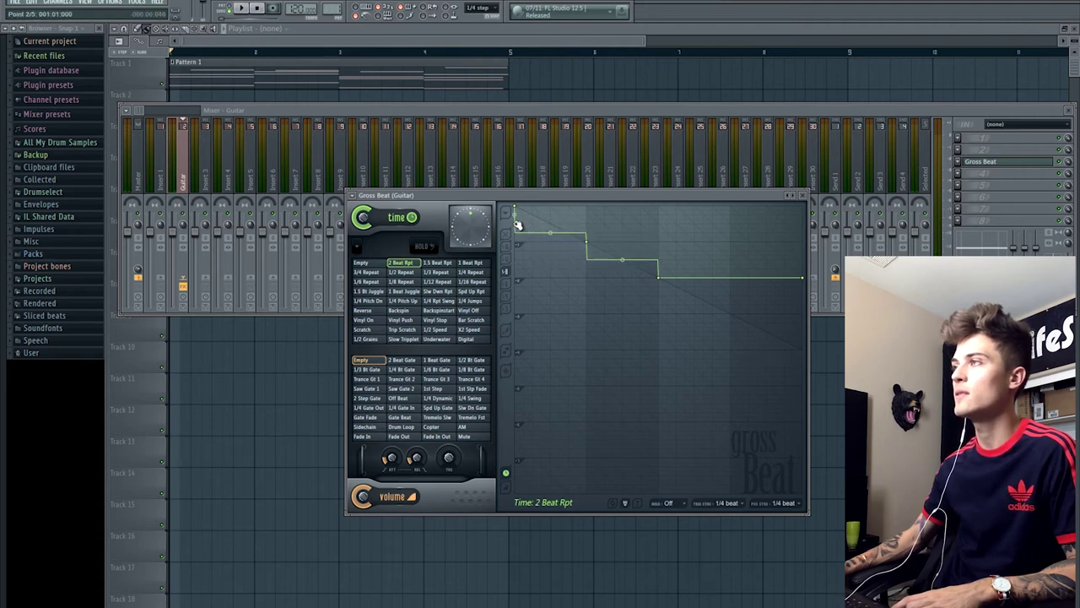
right_click(519, 222)
click(532, 234)
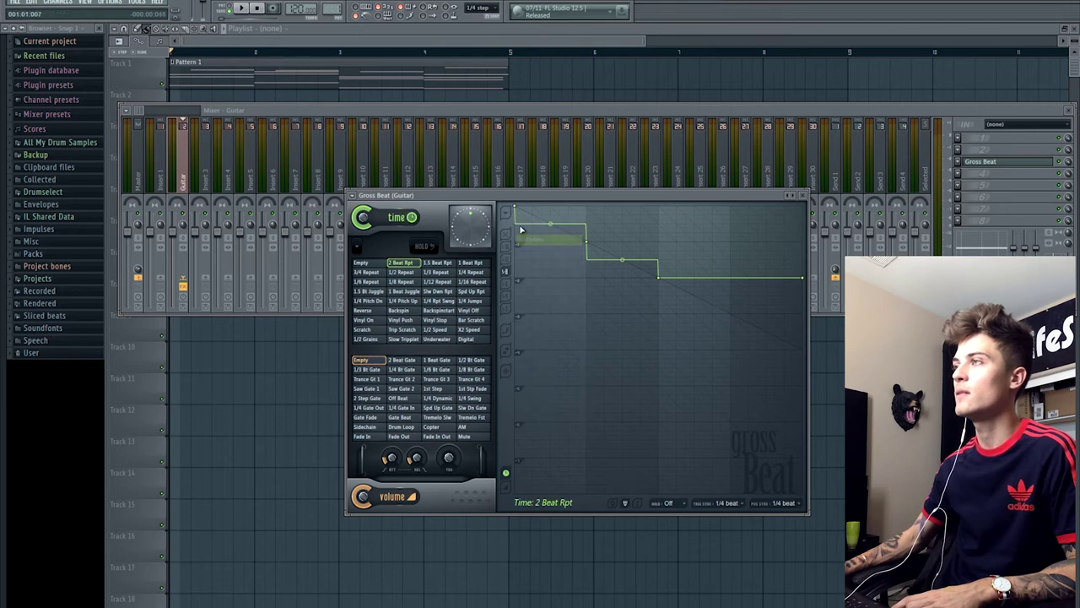
right_click(517, 211)
right_click(531, 195)
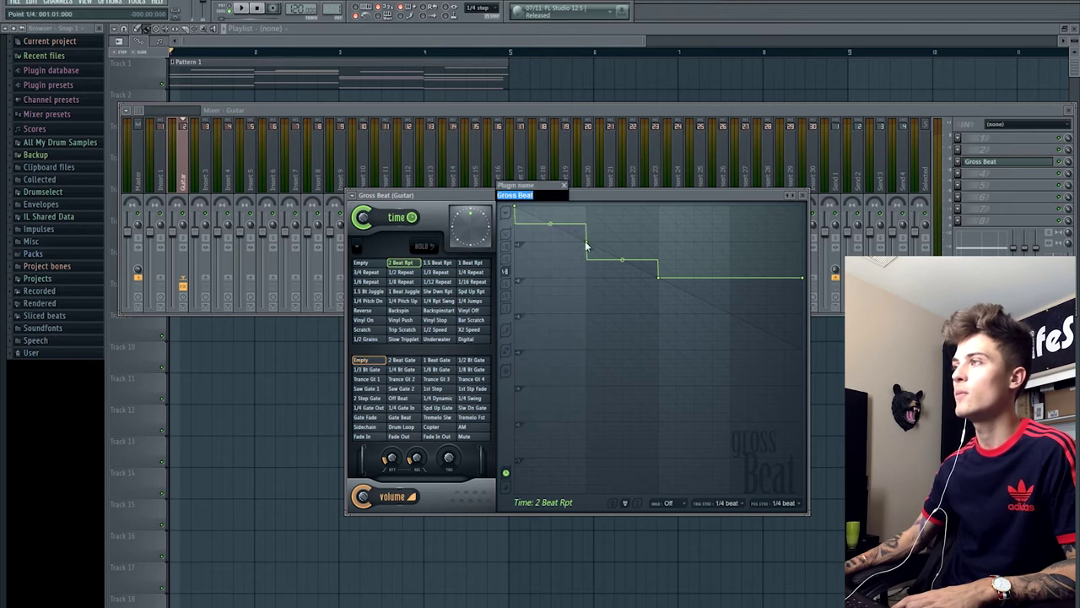
click(564, 187)
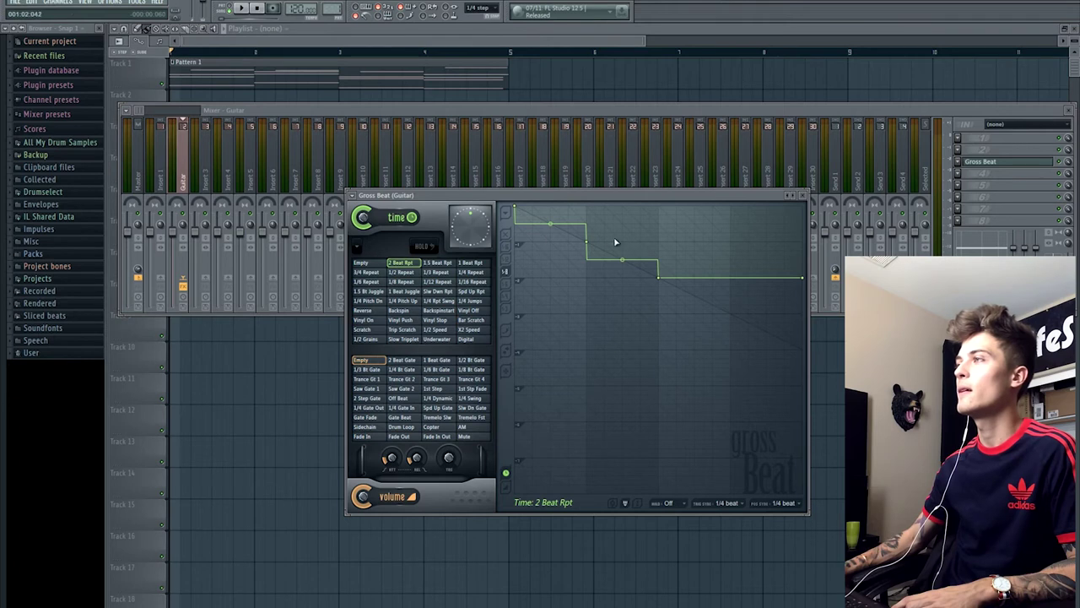
- Set the point at the start of beat two to Single curve, adjust the tension of its segment, and audition it
right_click(593, 244)
click(603, 275)
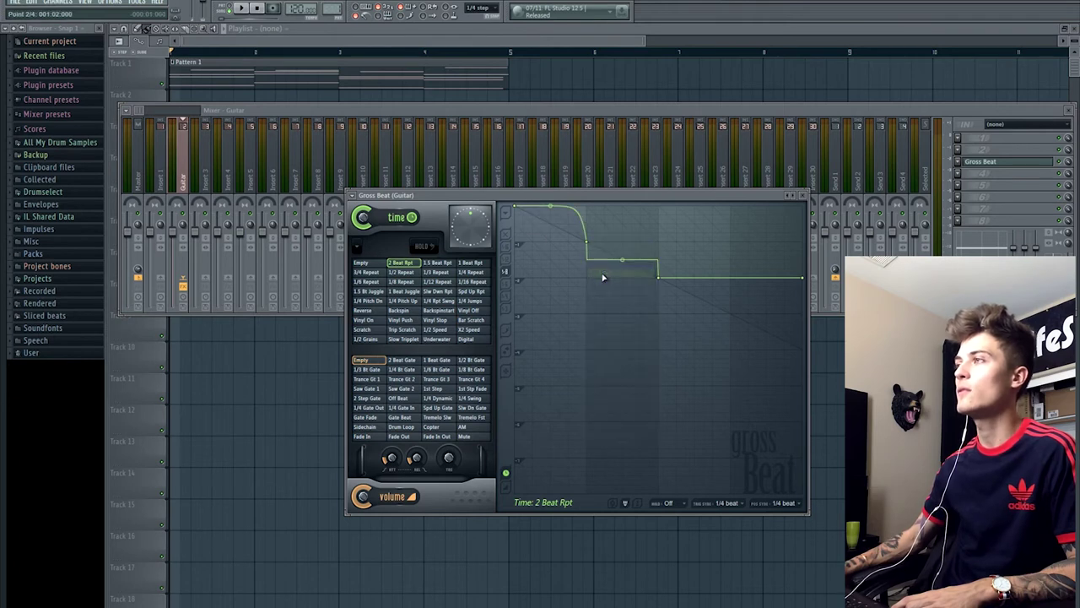
drag(556, 208, 555, 143)
key(space)
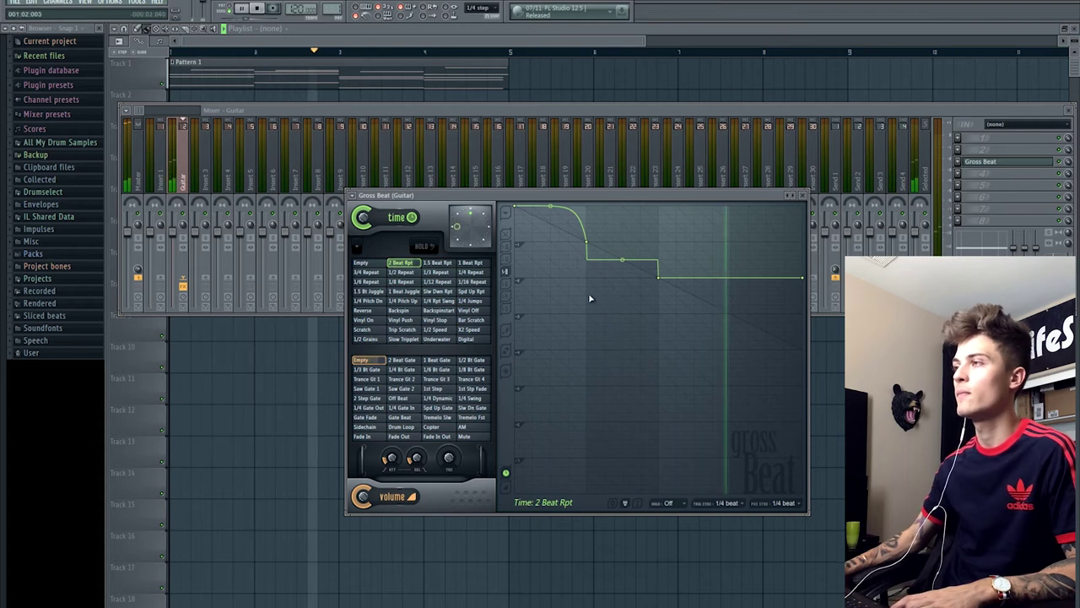
key(space)
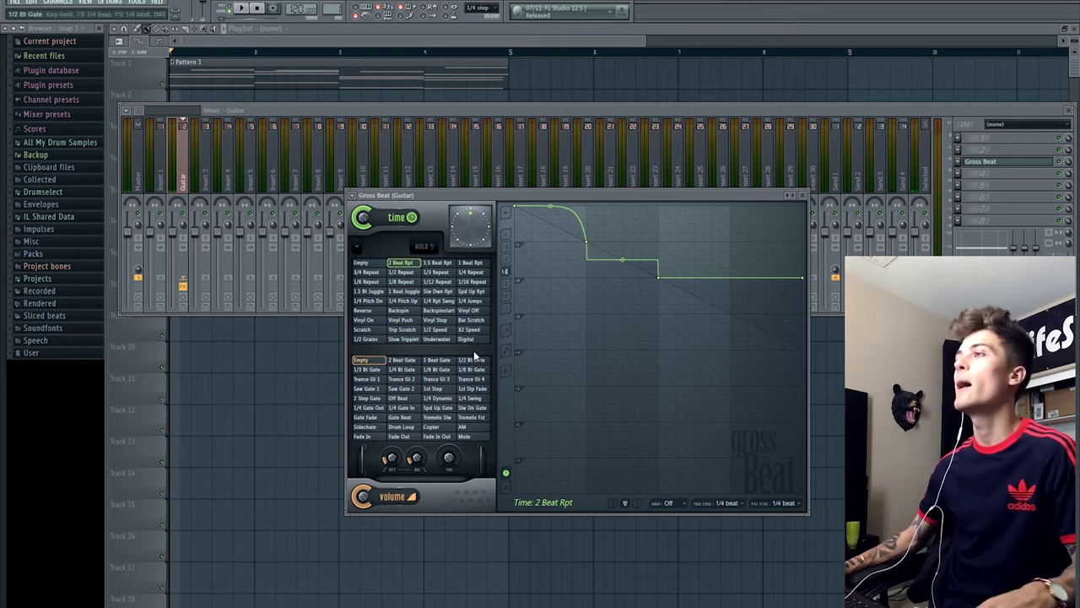
- Switch to the 1/2 Speed time slot and play the melody through it
click(436, 329)
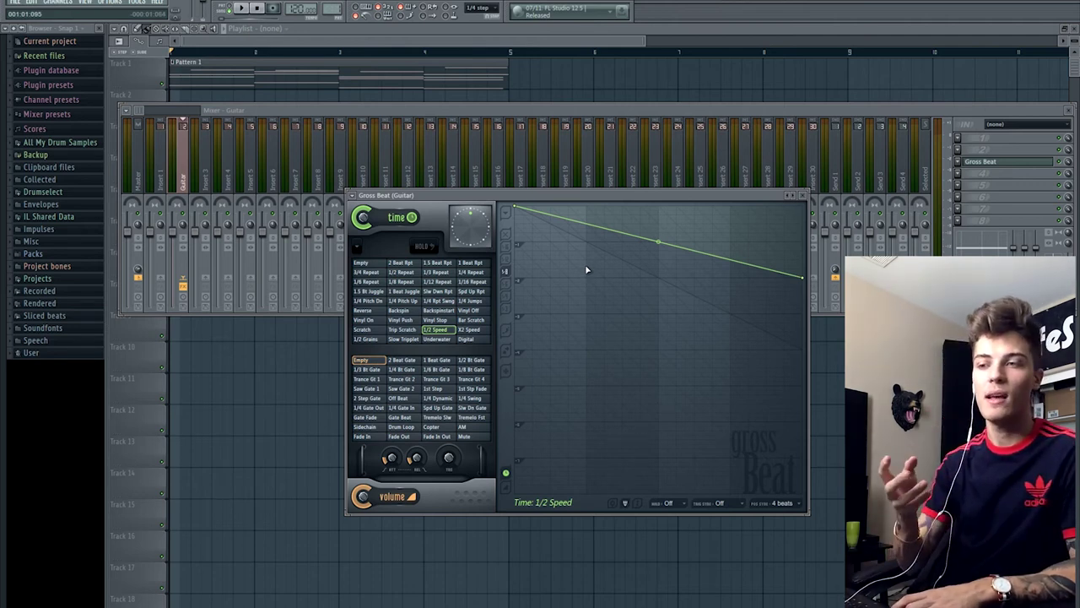
key(space)
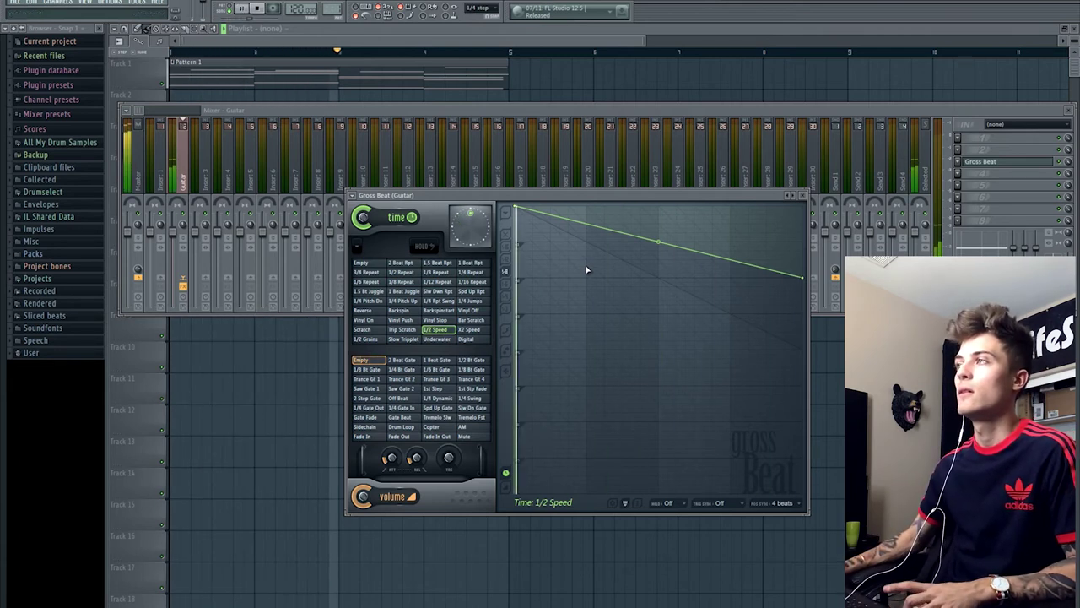
key(space)
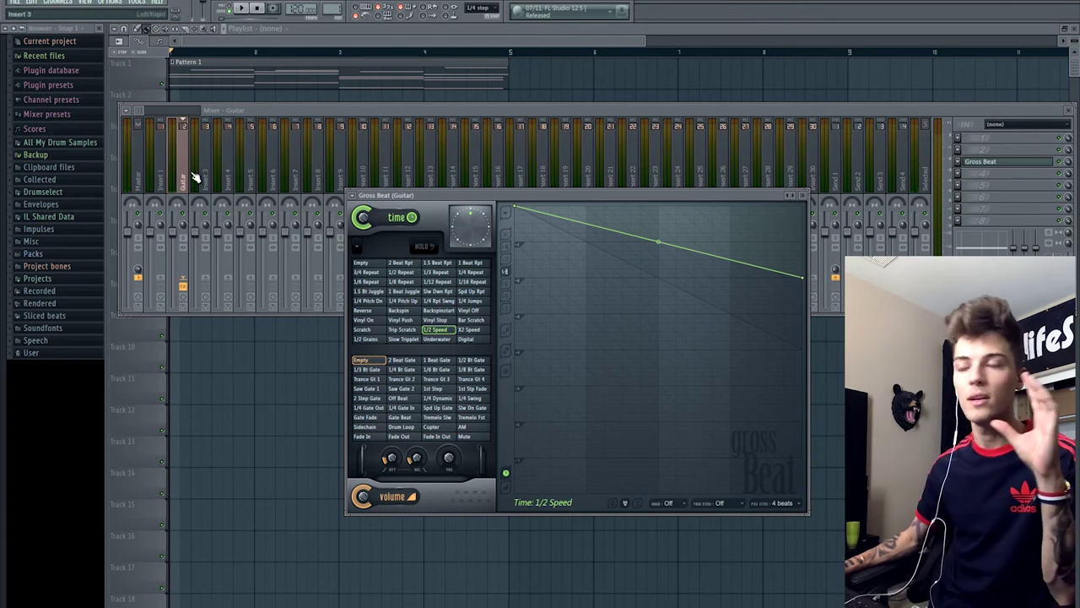
- Place a second Pattern 1 clip at bar 5 on Track 1 of the playlist, and reopen the mixer
click(295, 81)
click(515, 68)
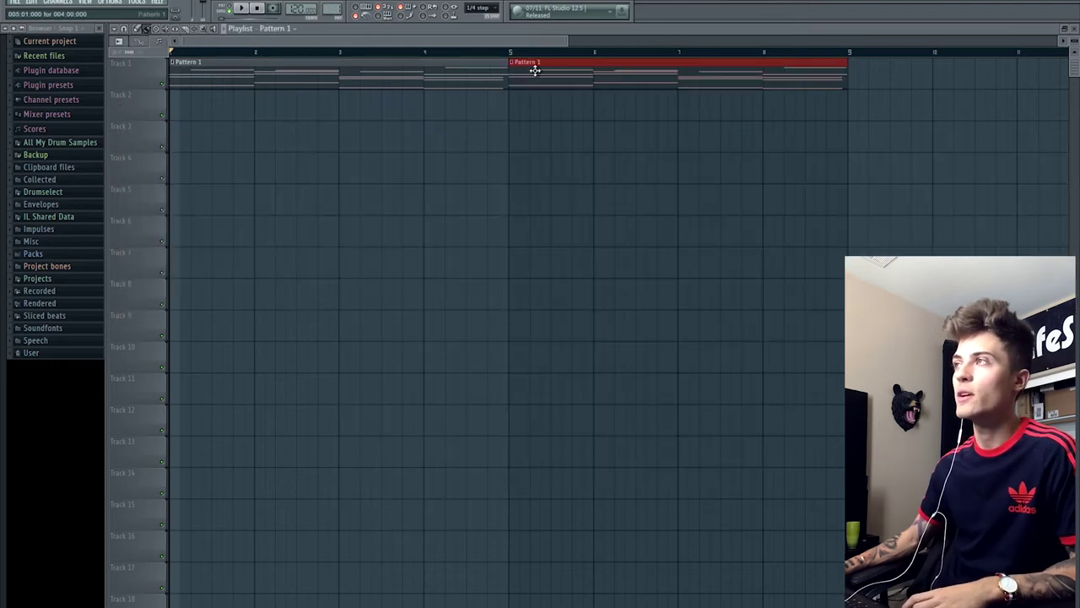
right_click(535, 70)
click(504, 17)
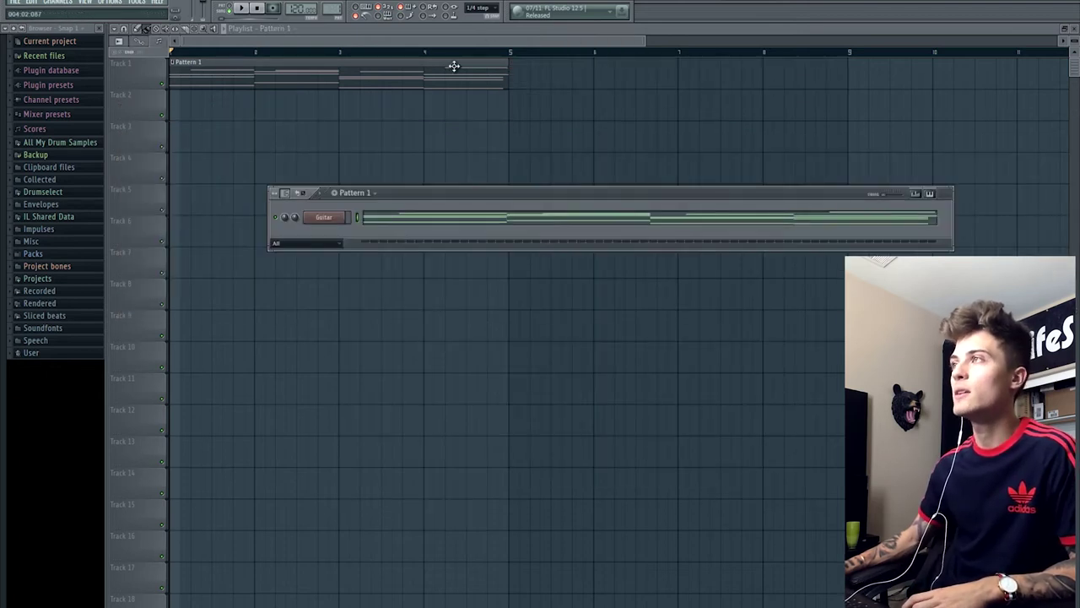
click(559, 72)
click(519, 71)
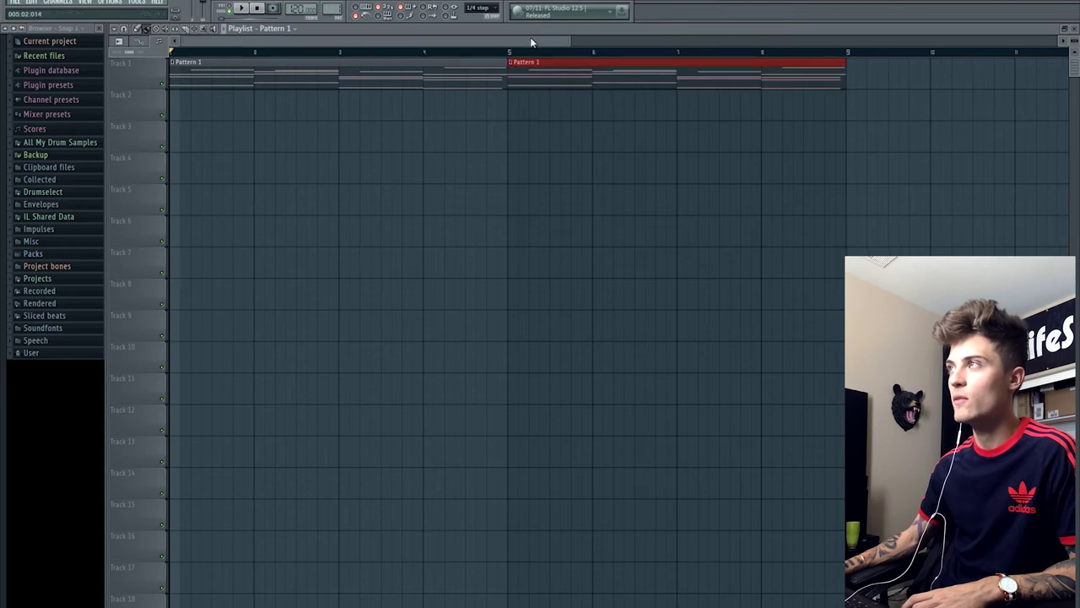
scroll(530, 40, down, 1)
click(590, 3)
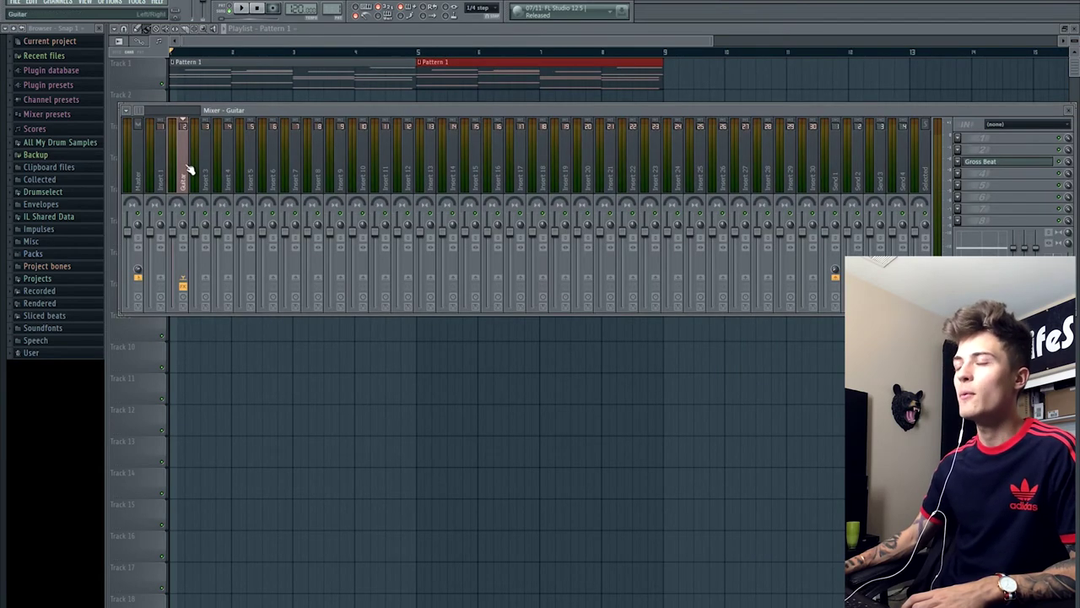
- Create an automation clip for Gross Beat's mix level on the Guitar track and place it on Track 5 of the playlist
right_click(1068, 167)
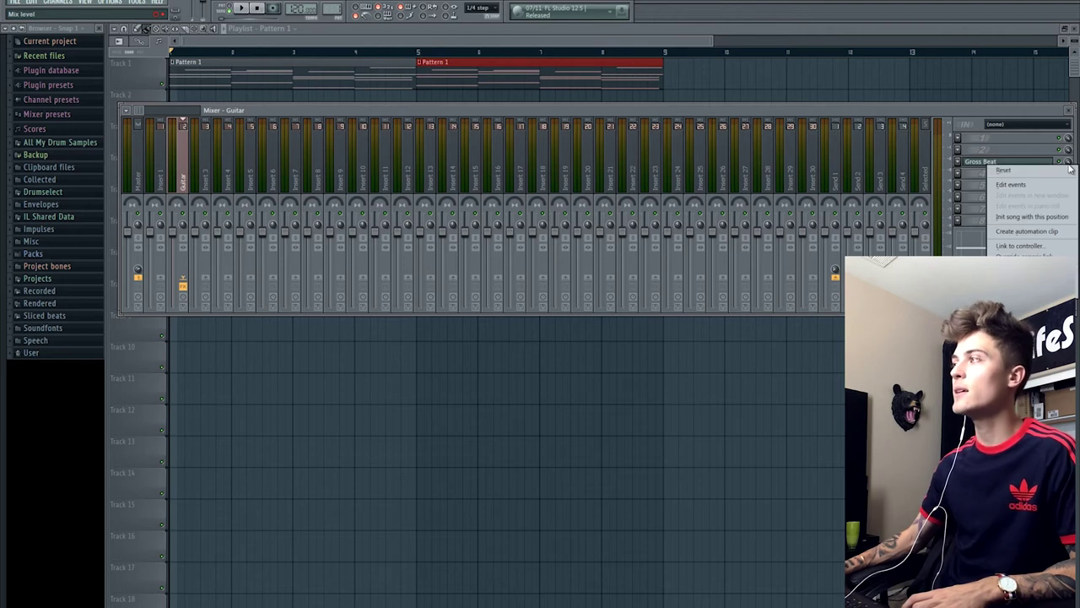
click(1023, 232)
key(F9)
drag(427, 94, 419, 196)
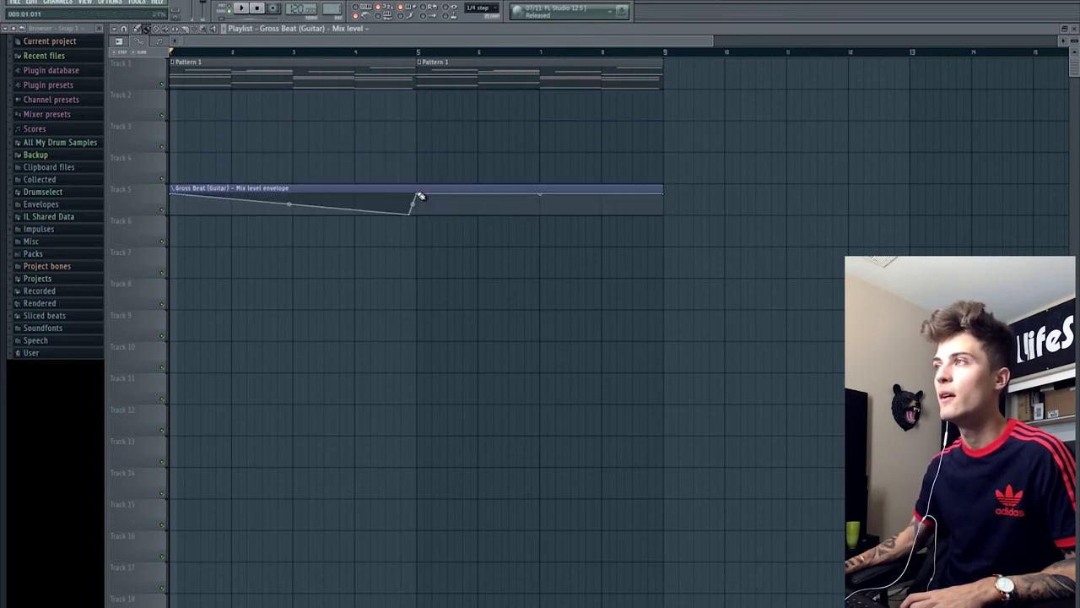
- Try shaping dips in the mix level envelope with extra points in bars 1 and 4, and undo all the envelope edits
click(421, 219)
right_click(423, 220)
click(426, 217)
right_click(428, 218)
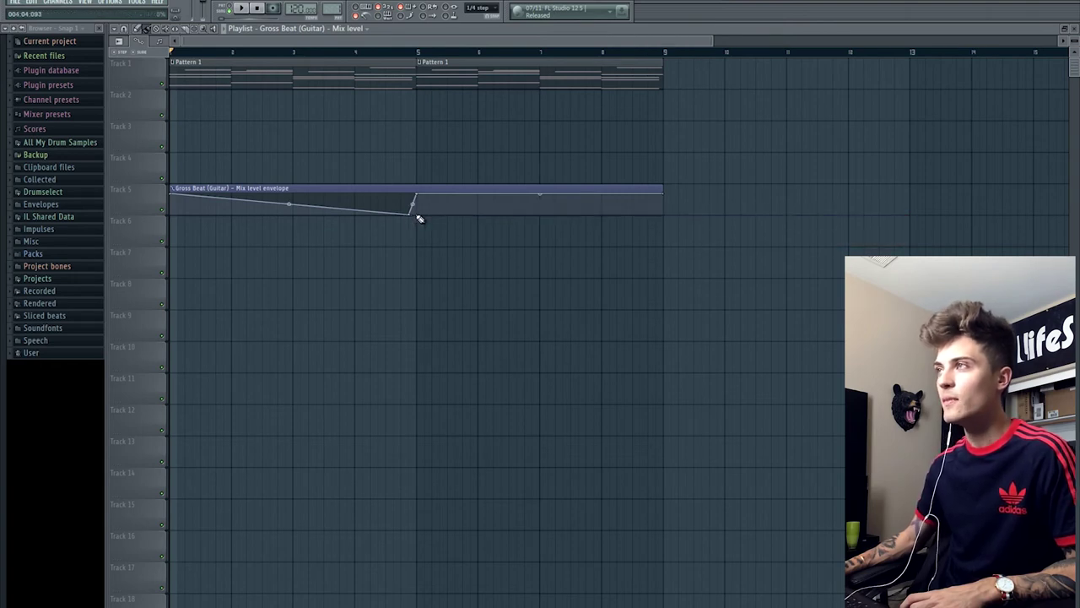
right_click(225, 206)
right_click(193, 215)
right_click(217, 214)
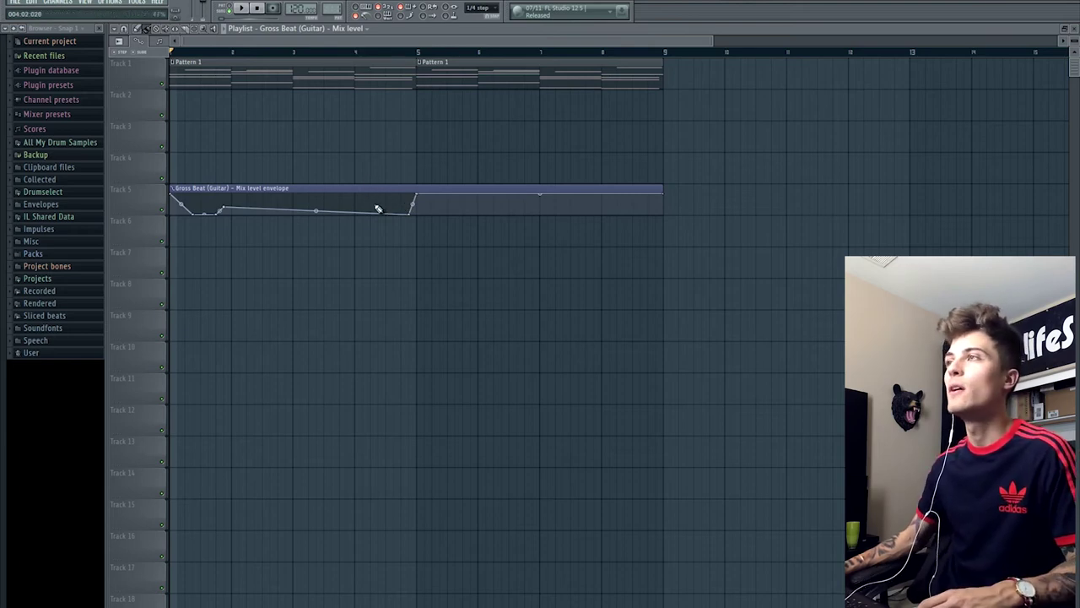
mouse_move(369, 195)
mouse_down()
mouse_move(237, 156)
mouse_move(169, 153)
mouse_up()
key(ctrl+alt+z)
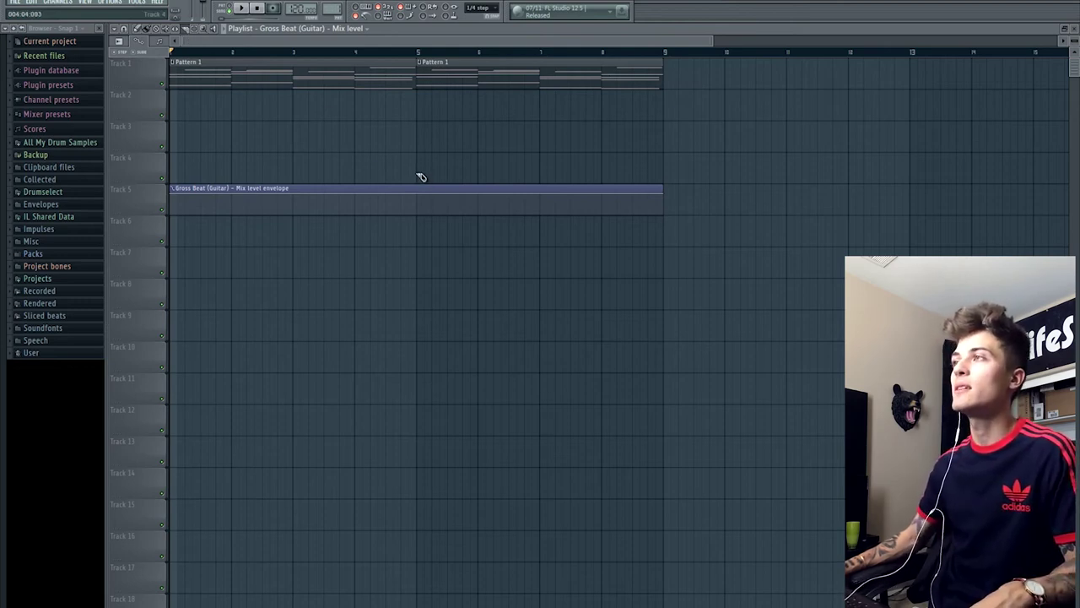
- Slice the mix level automation clip at bar 5 and make the second part unique
drag(429, 251, 429, 253)
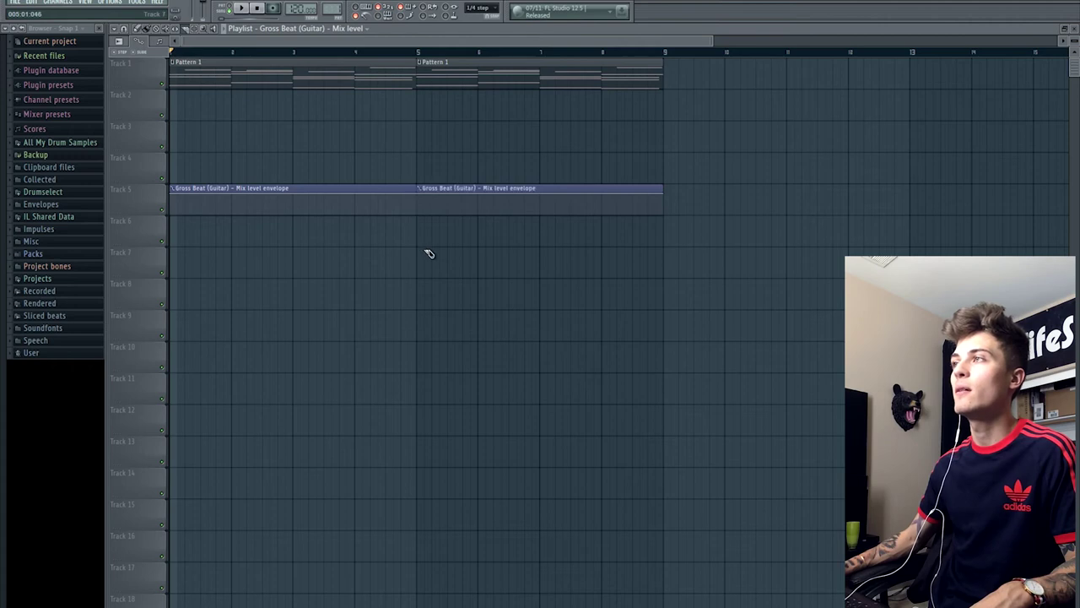
click(420, 189)
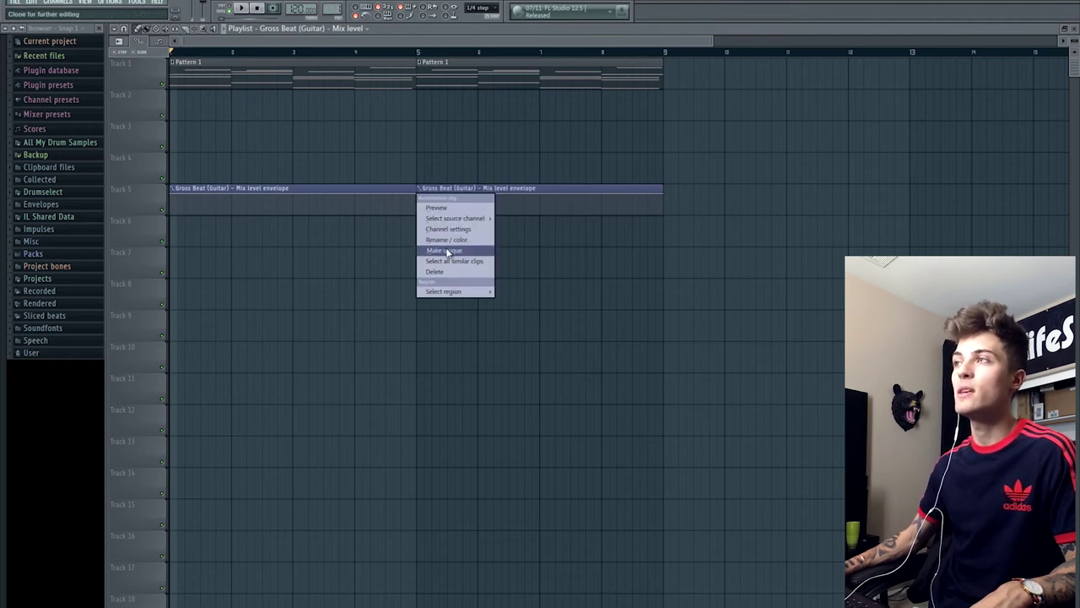
click(447, 251)
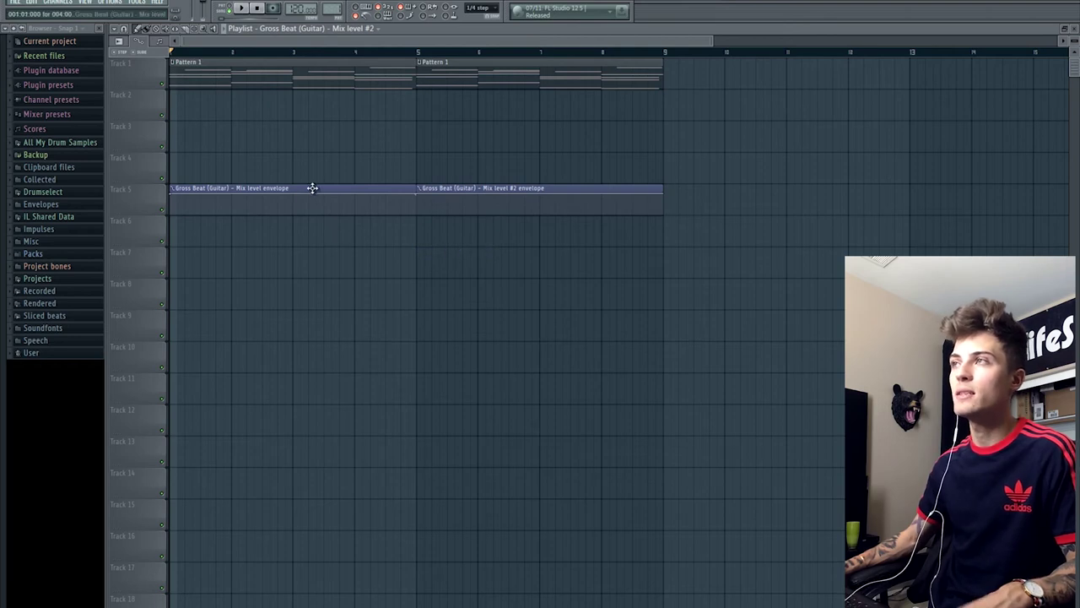
- Lower the first mix level clip's envelope to the minimum across bars 1 to 4
drag(313, 171, 314, 242)
drag(497, 121, 501, 309)
key(ctrl+d)
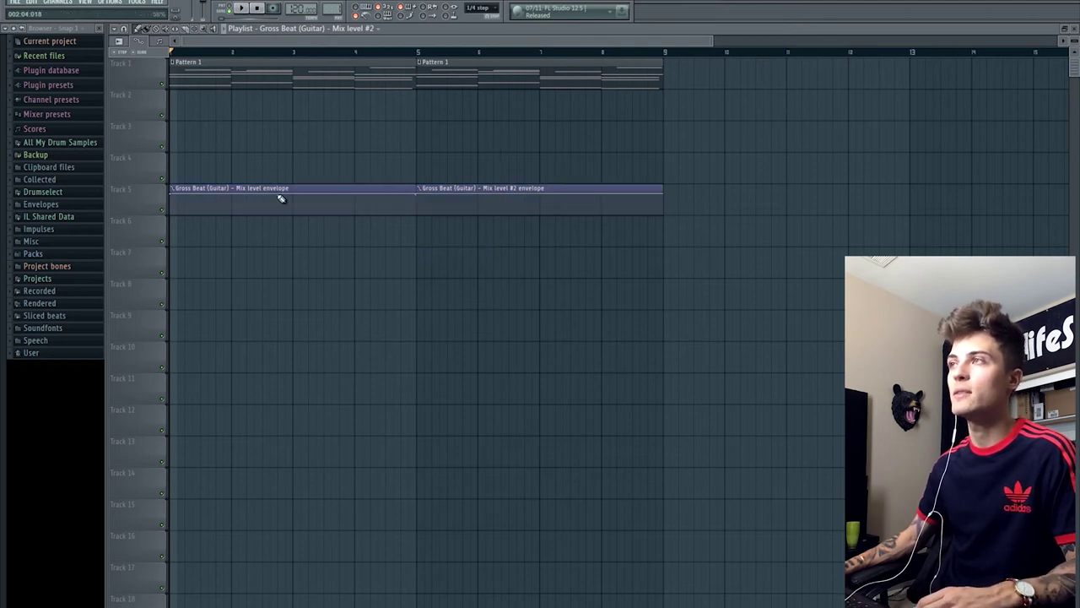
mouse_move(259, 210)
mouse_down()
mouse_move(162, 250)
mouse_move(425, 269)
mouse_up()
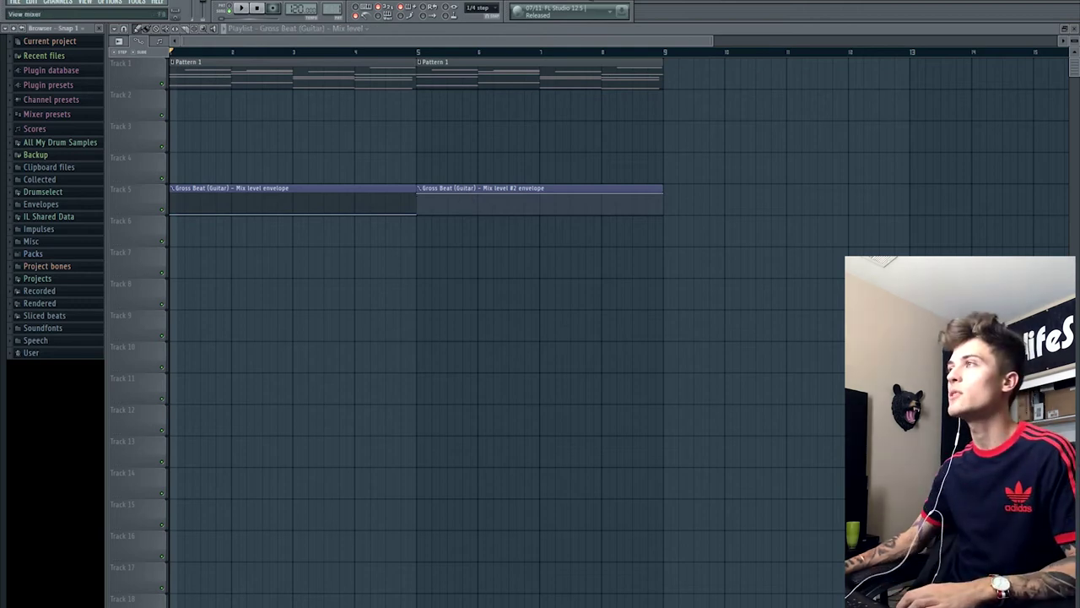
- Show the mixer below the automation clips and play the melody across the mix level change at bar 5
key(F9)
drag(767, 118, 731, 290)
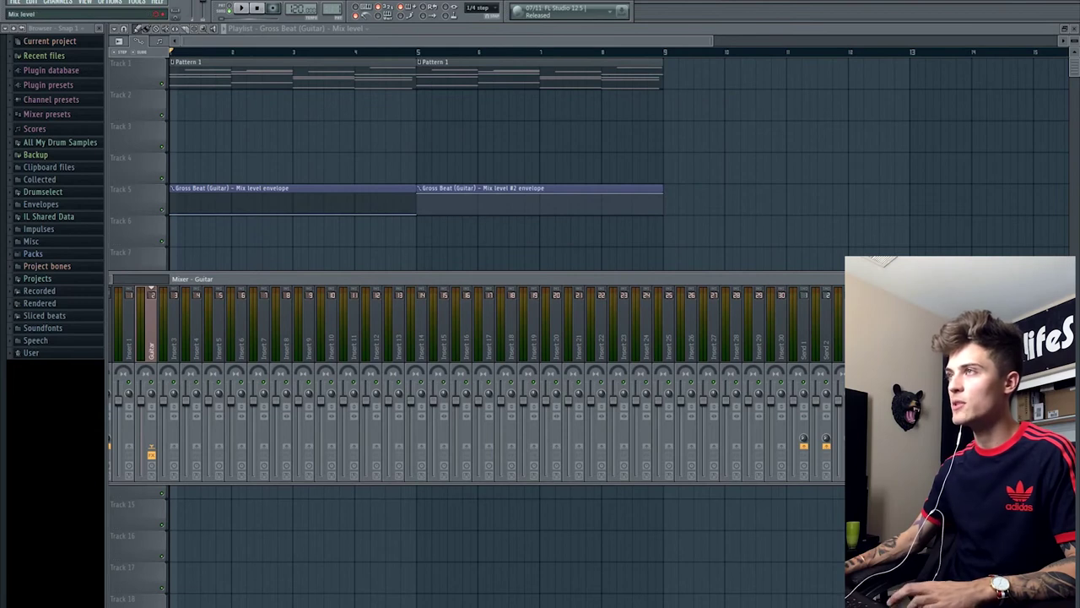
key(space)
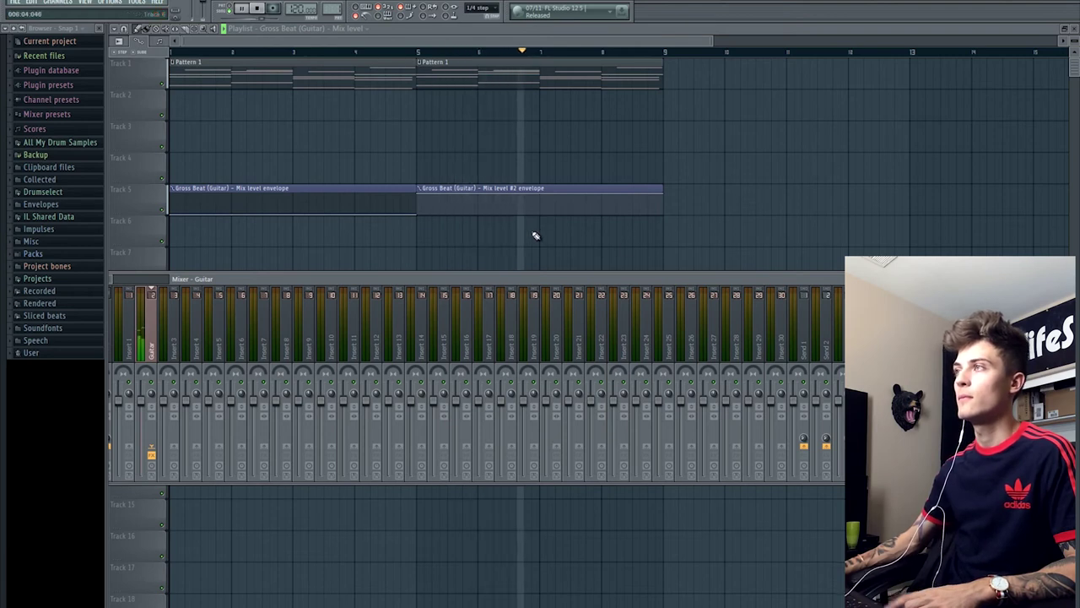
key(space)
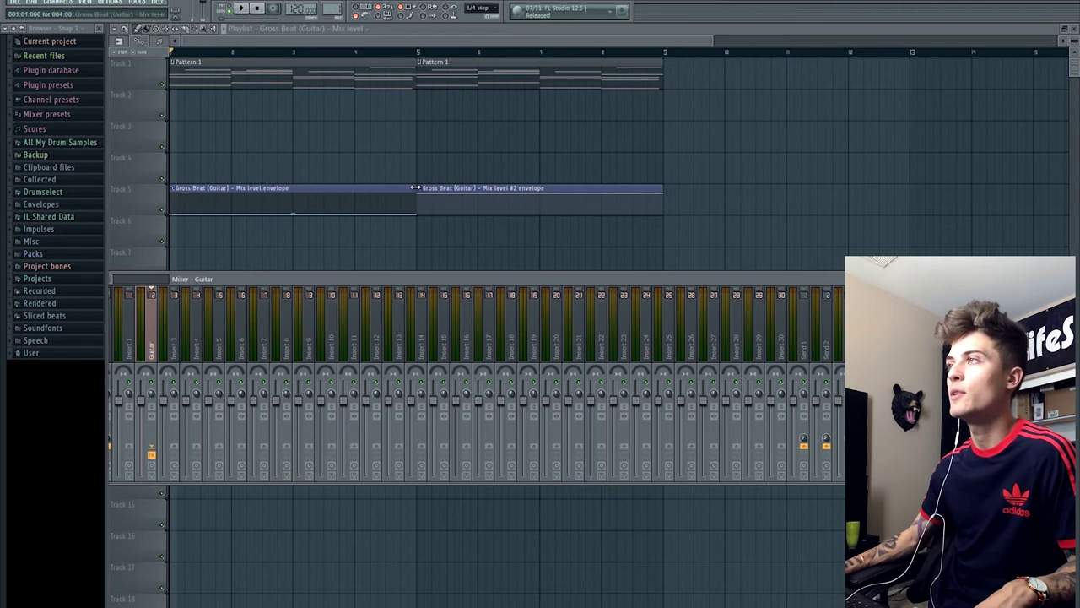
- Trim the Mix level #2 clip to start at bar 7 and extend the first clip up to it, keeping its envelope at the minimum
key(F9)
drag(416, 187, 540, 188)
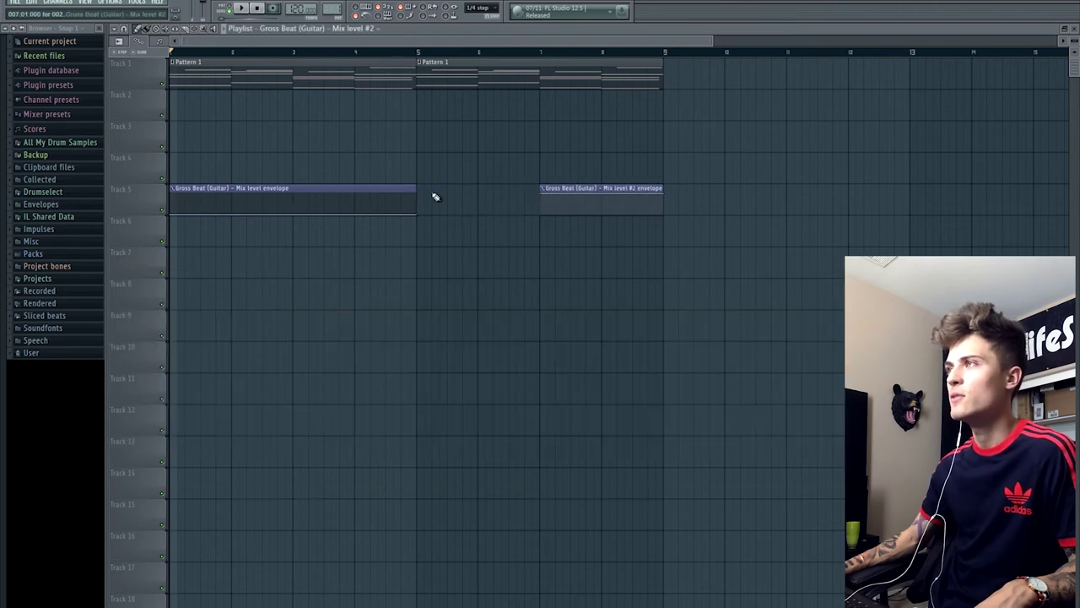
drag(414, 188, 530, 188)
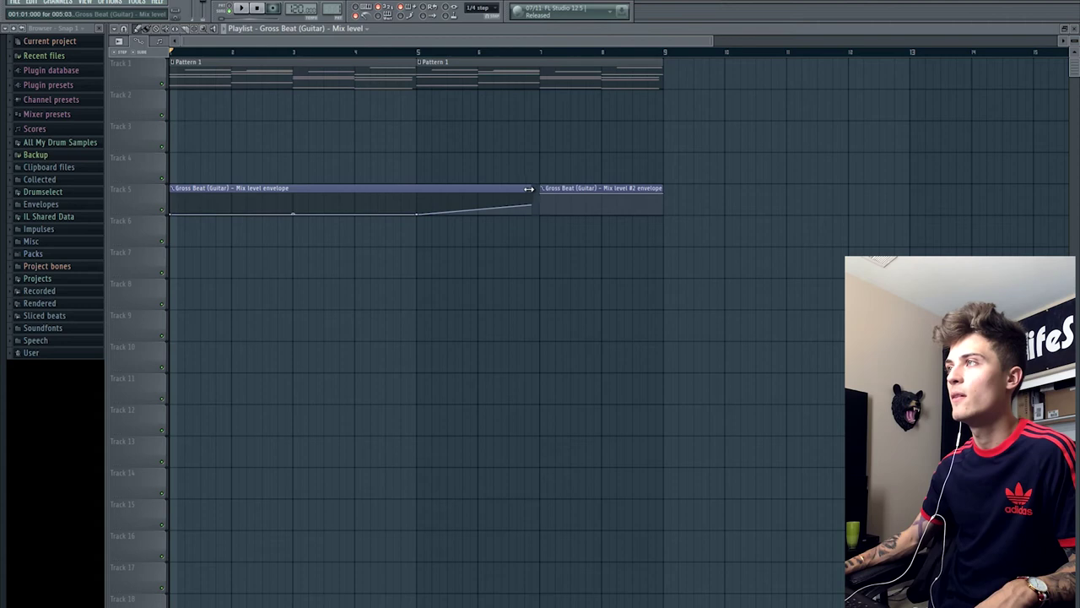
click(494, 217)
right_click(498, 216)
drag(496, 211, 523, 231)
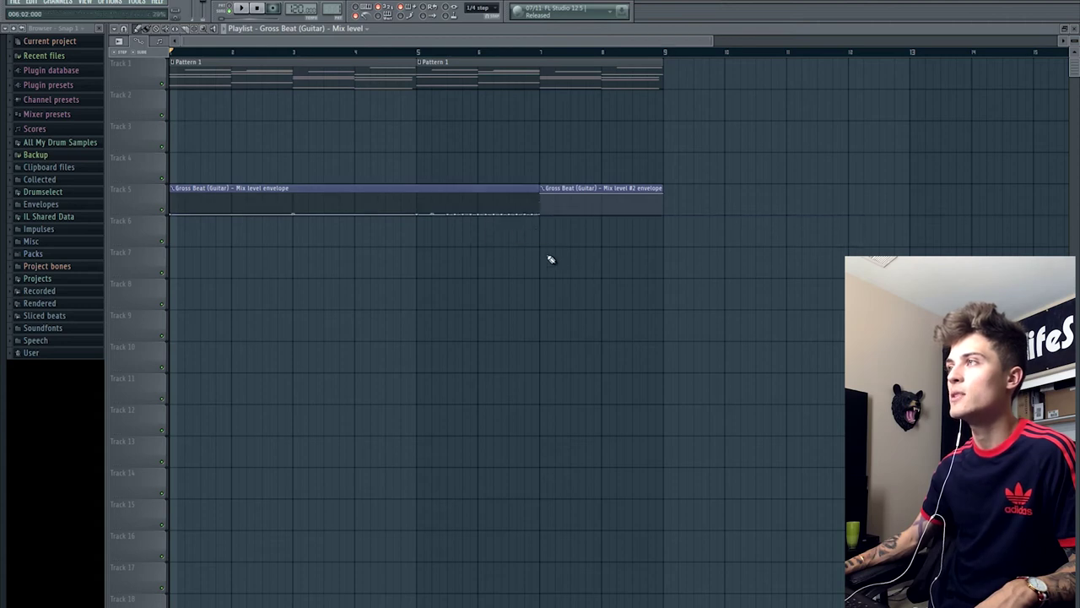
- Play the song from mid bar 6 to audition the mix level change at bar 7, and check playback from bar 8
click(513, 54)
key(space)
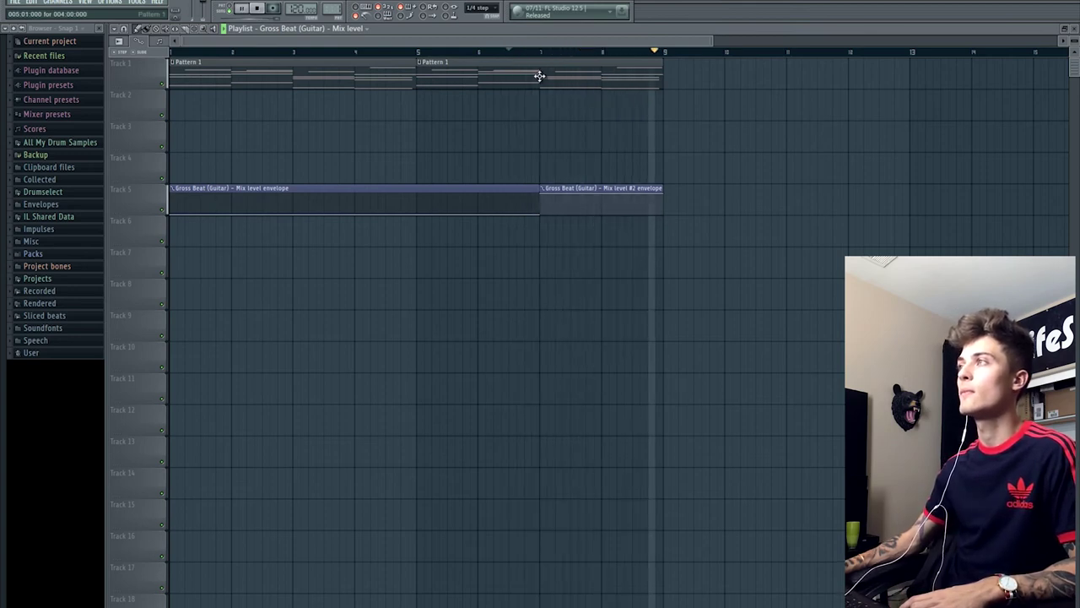
key(space)
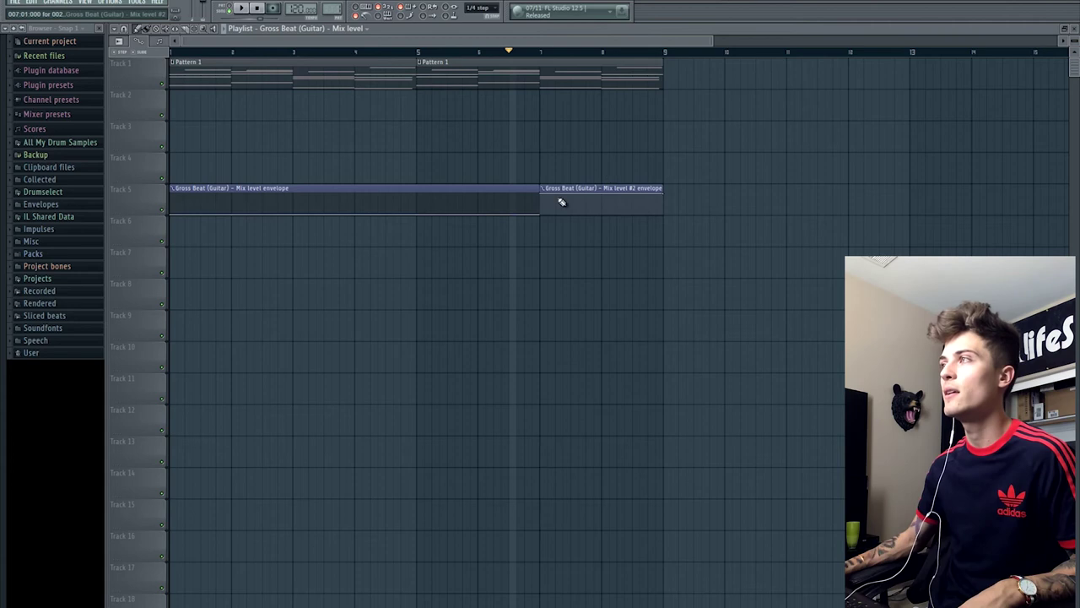
click(606, 54)
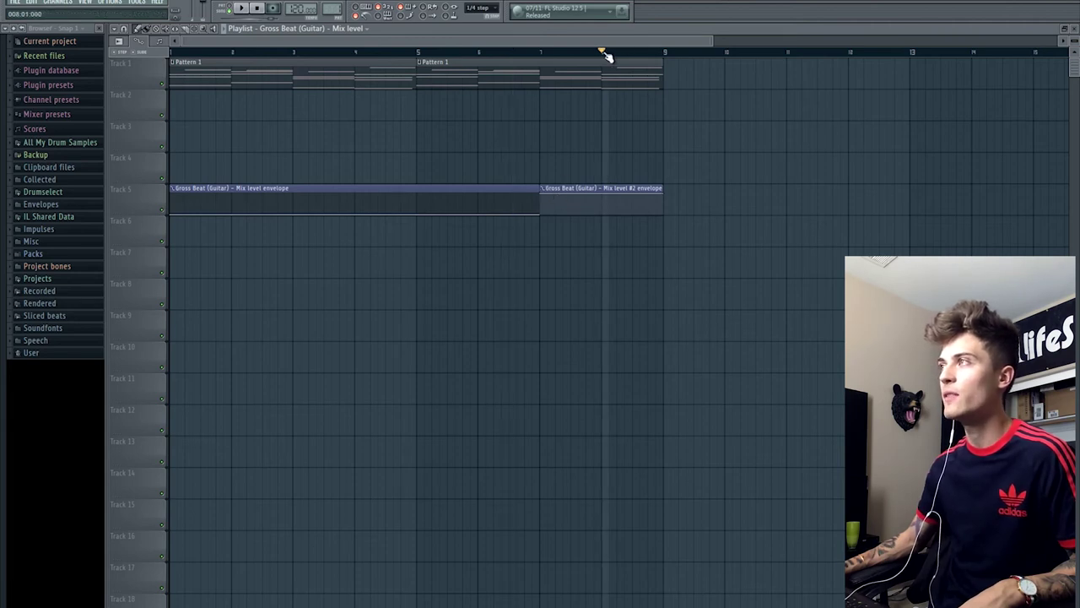
click(168, 212)
key(space)
key(space)
click(168, 213)
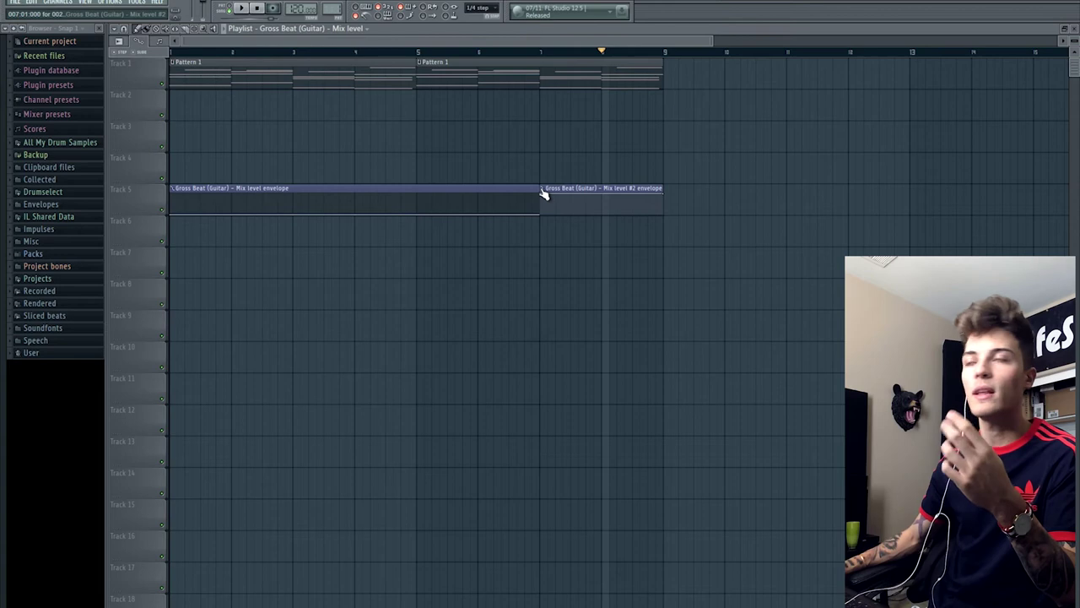
- Place a copy of the first mix level clip at bar 9 on Track 5
mouse_move(489, 213)
mouse_down()
mouse_move(475, 201)
mouse_move(442, 207)
mouse_move(565, 238)
mouse_move(416, 215)
mouse_up()
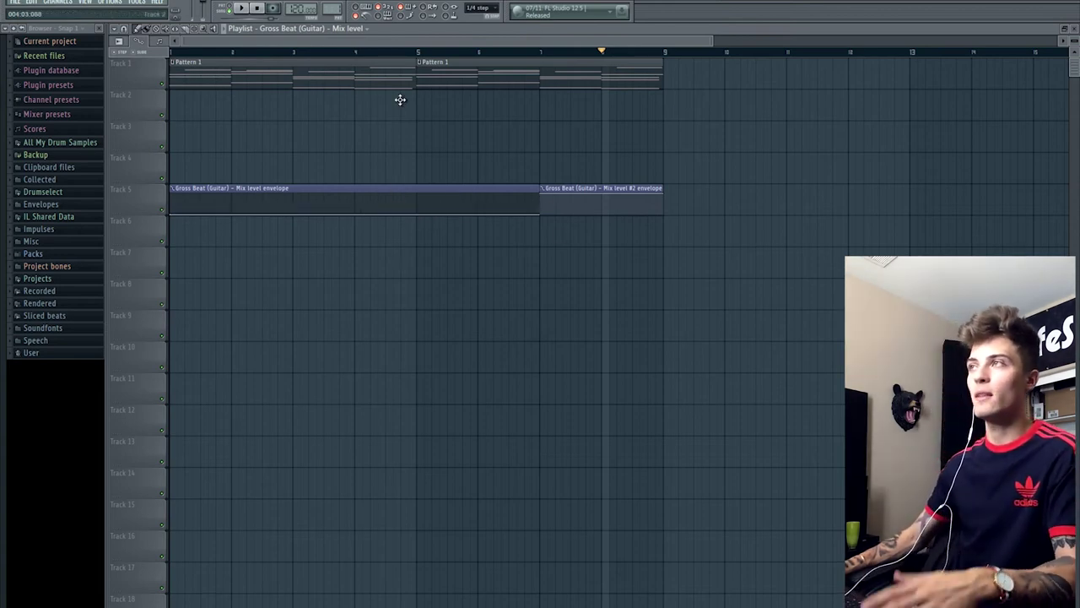
scroll(402, 45, down, 2)
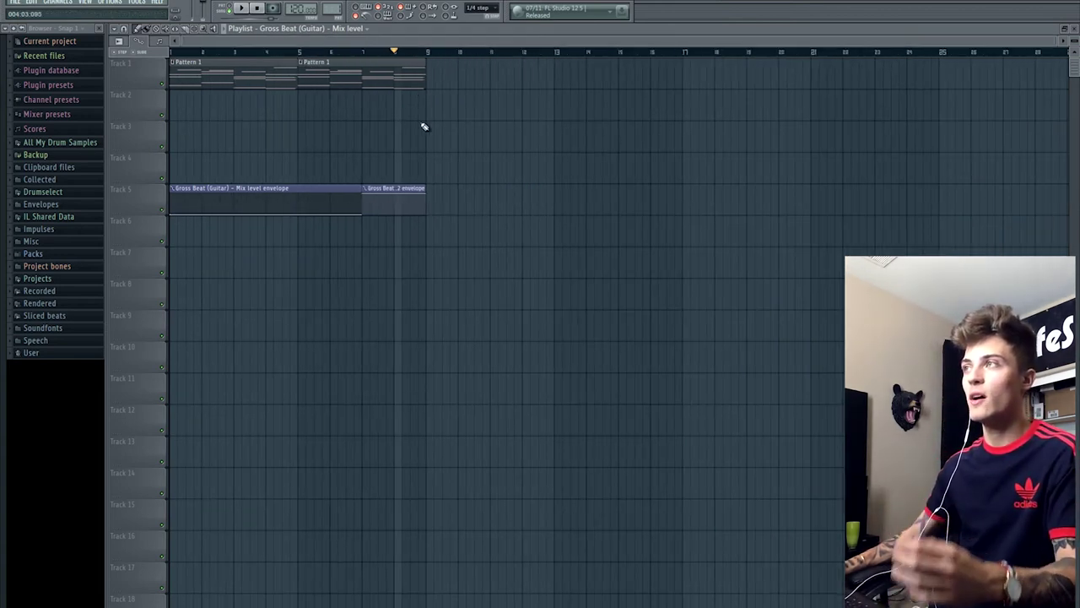
click(432, 200)
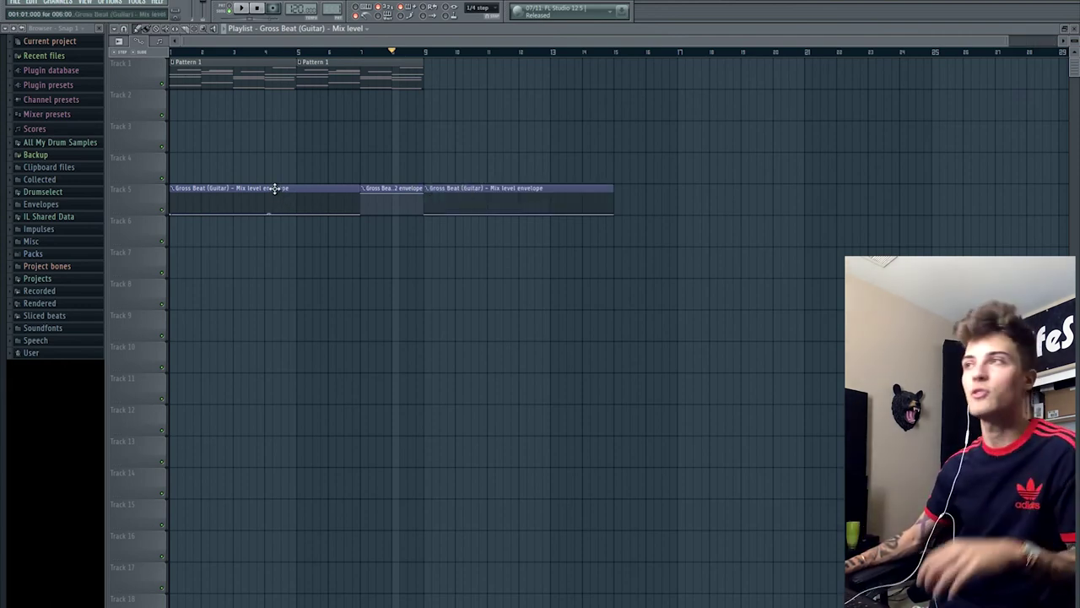
click(529, 177)
right_click(537, 166)
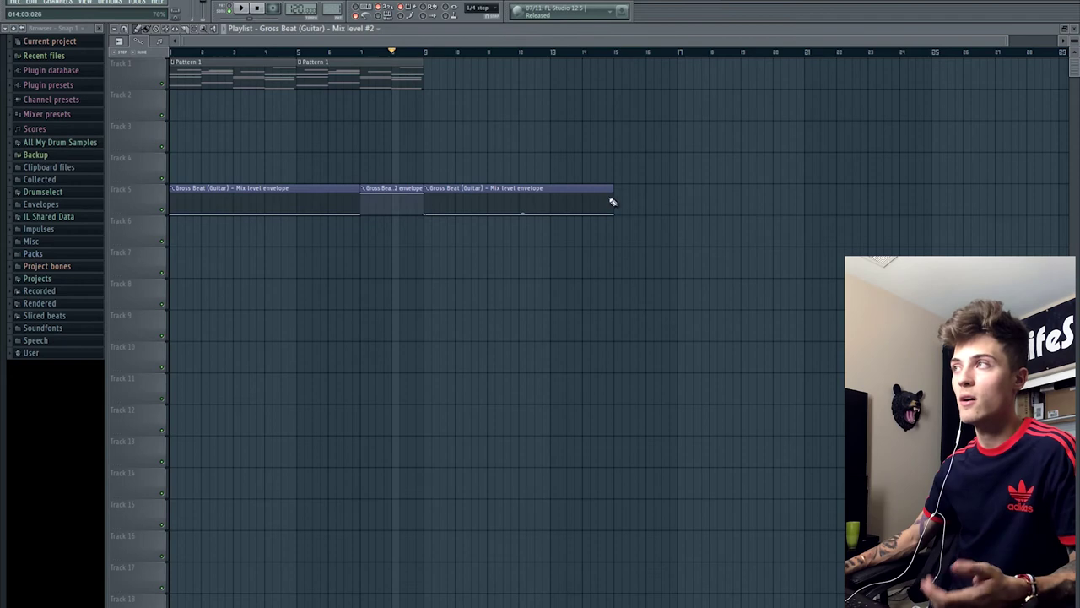
- Place a copy of the Mix level #2 clip at bar 17 on Track 5 and make it unique
click(685, 199)
right_click(686, 198)
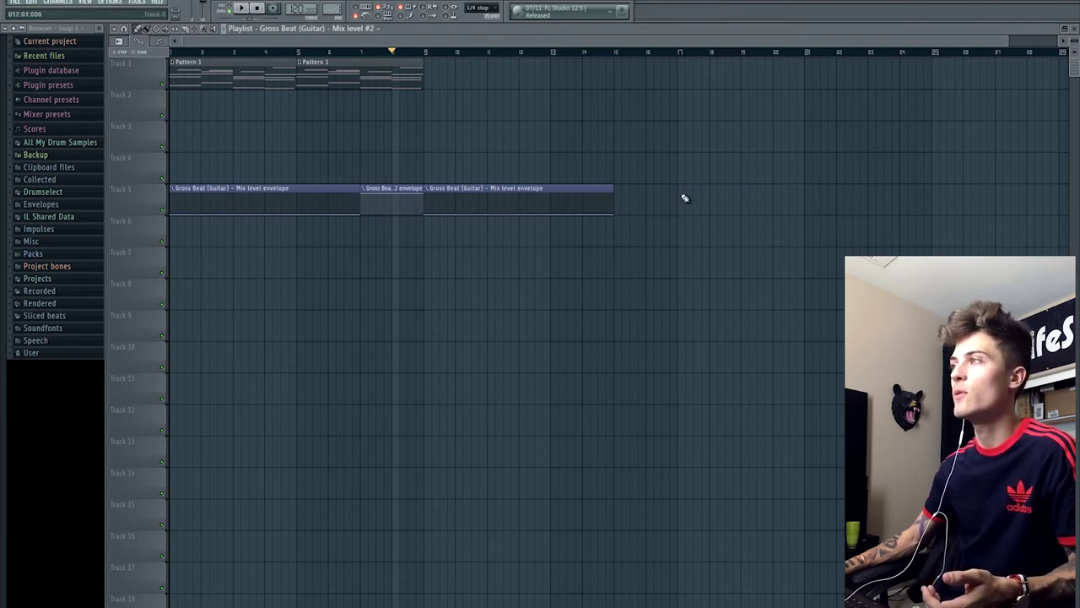
click(685, 198)
click(680, 188)
click(707, 250)
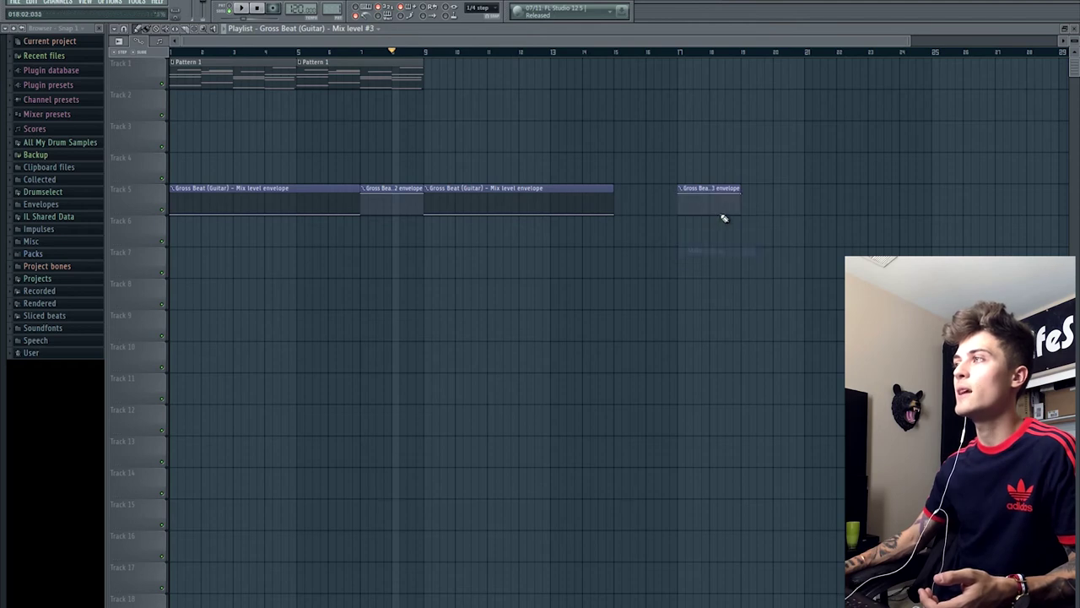
- Shape the bar 17 clip's envelope into a curved fall to the minimum, and place the first mix level clip after it at bar 19
right_click(735, 211)
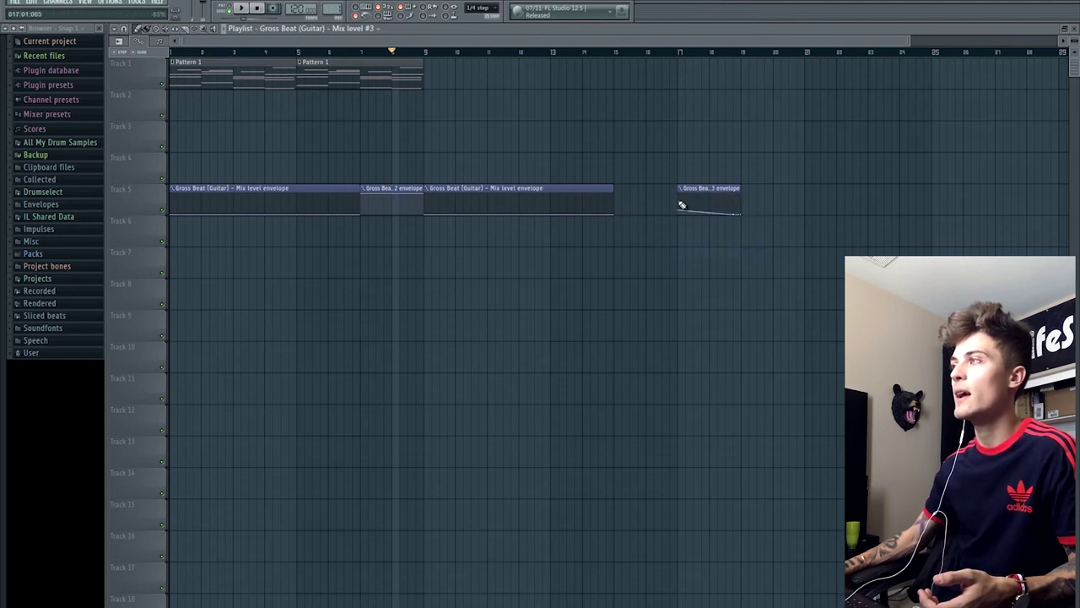
drag(707, 202, 700, 137)
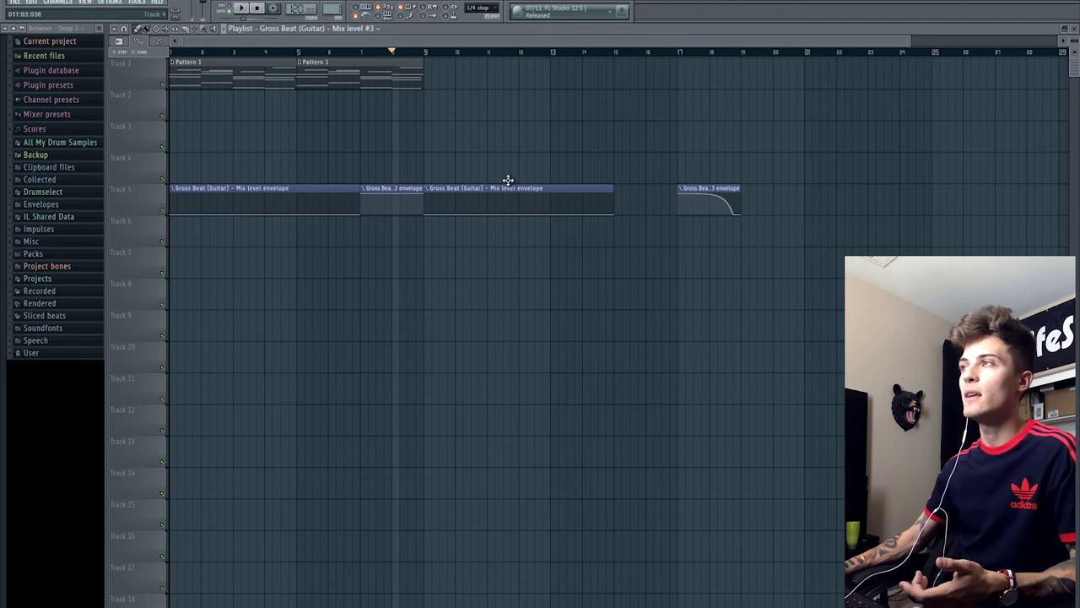
click(748, 194)
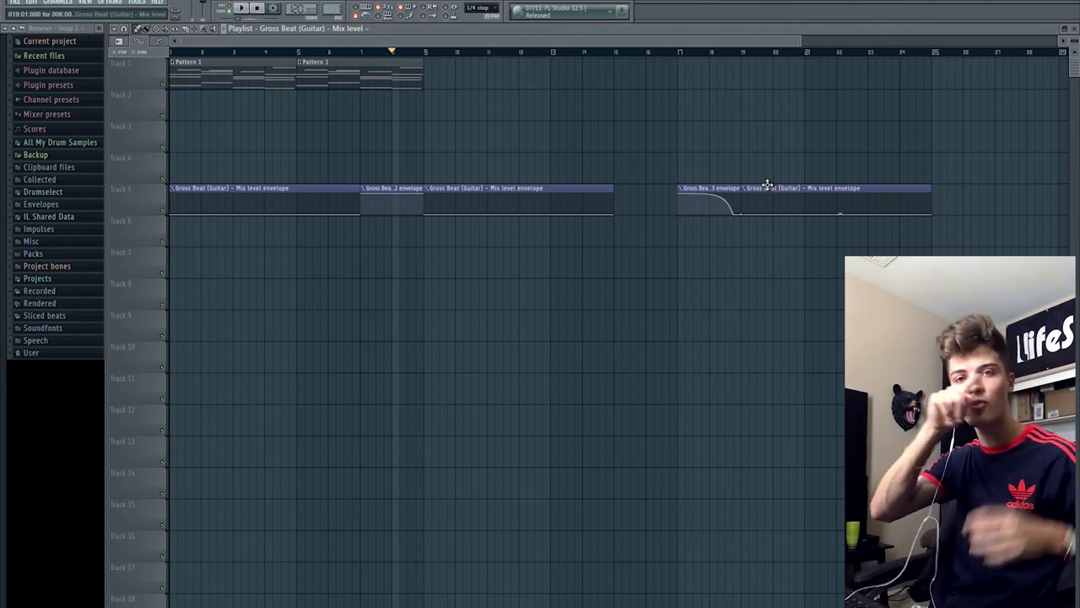
- Delete the example automation clips at bars 19, 17 and 9 on Track 5
right_click(768, 189)
right_click(724, 189)
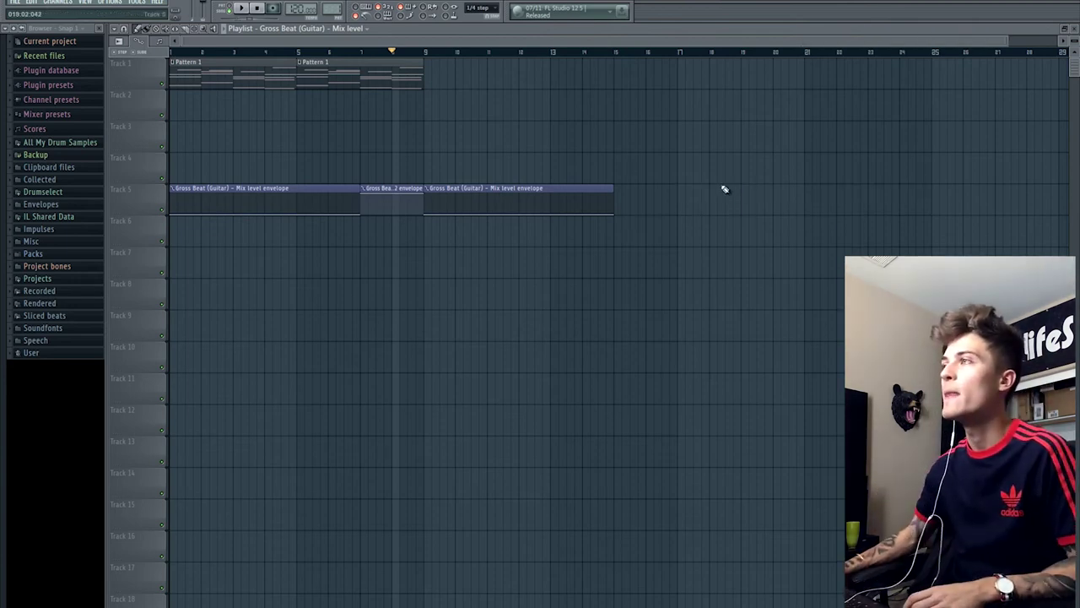
right_click(439, 189)
- Set the playback position to bar 6 and open Gross Beat from the Guitar mixer track
click(363, 52)
click(335, 54)
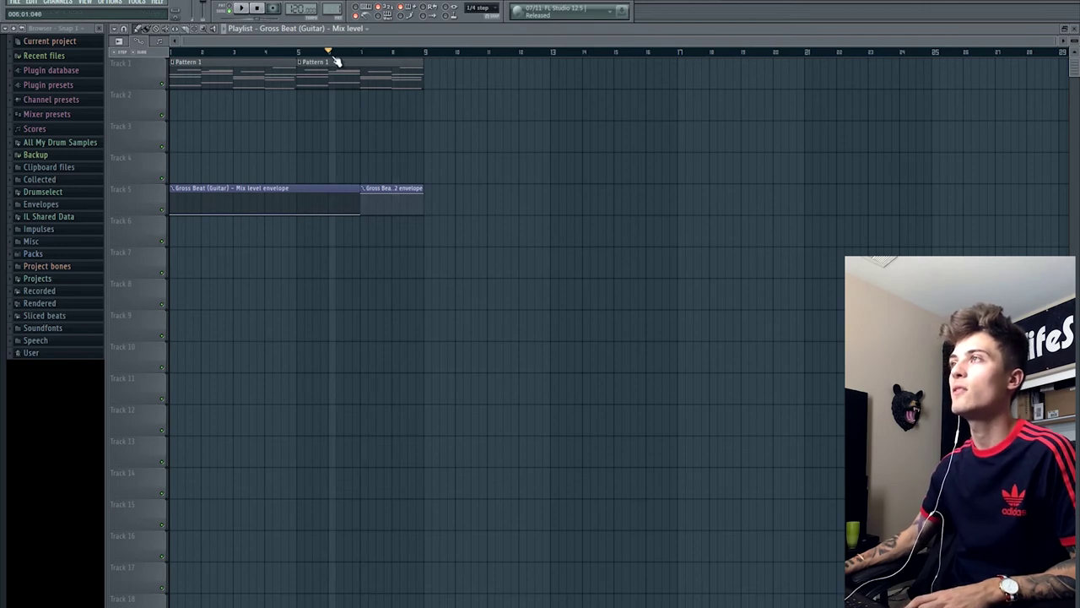
click(588, 4)
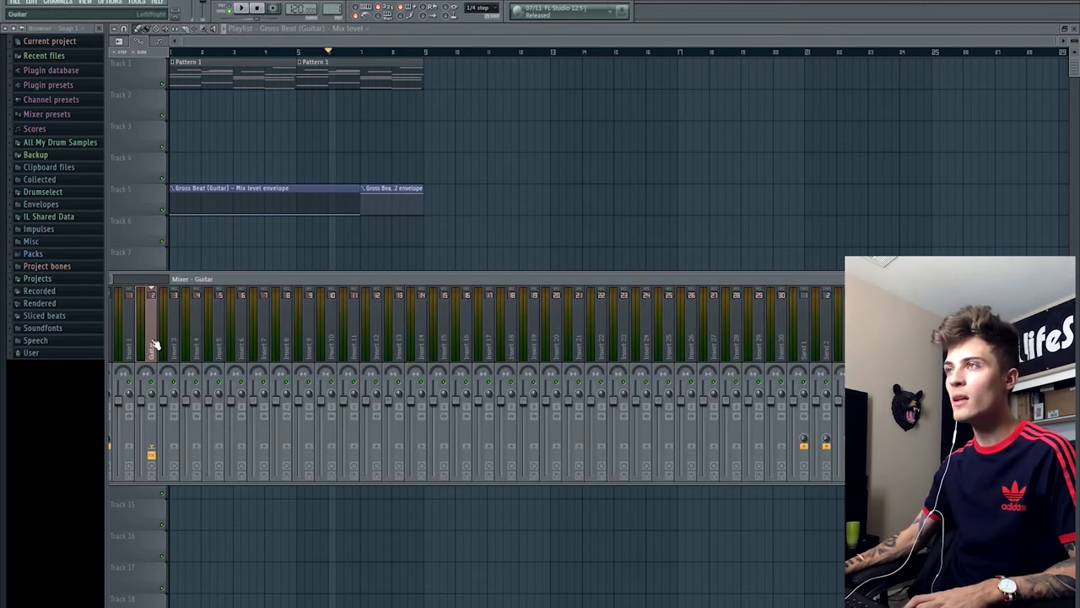
click(933, 306)
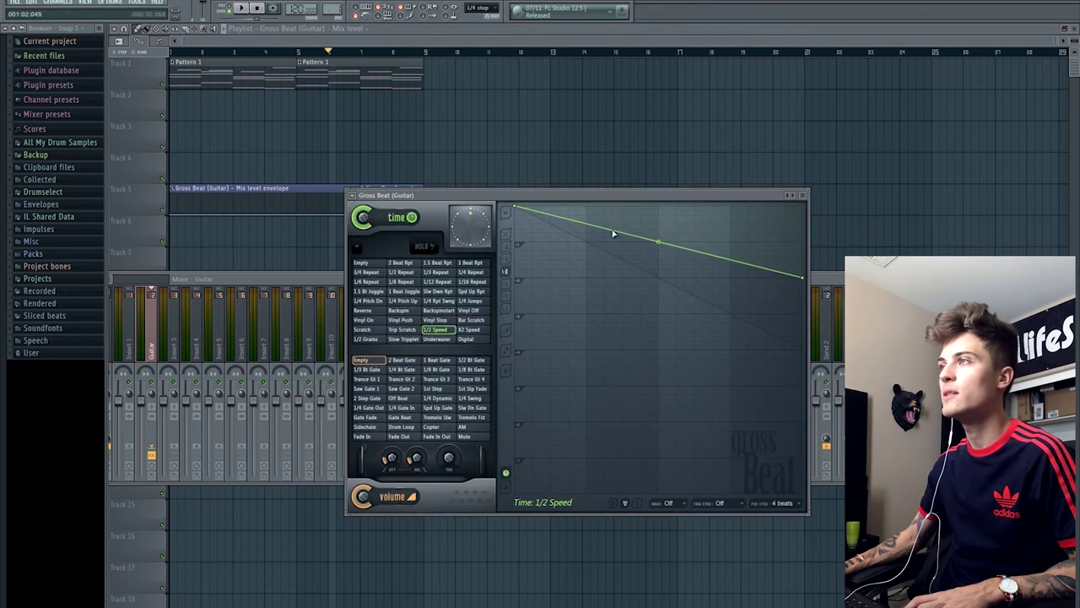
- Load a blank preset in Gross Beat so that all time and volume slots are empty
click(352, 195)
mouse_move(366, 225)
click(471, 223)
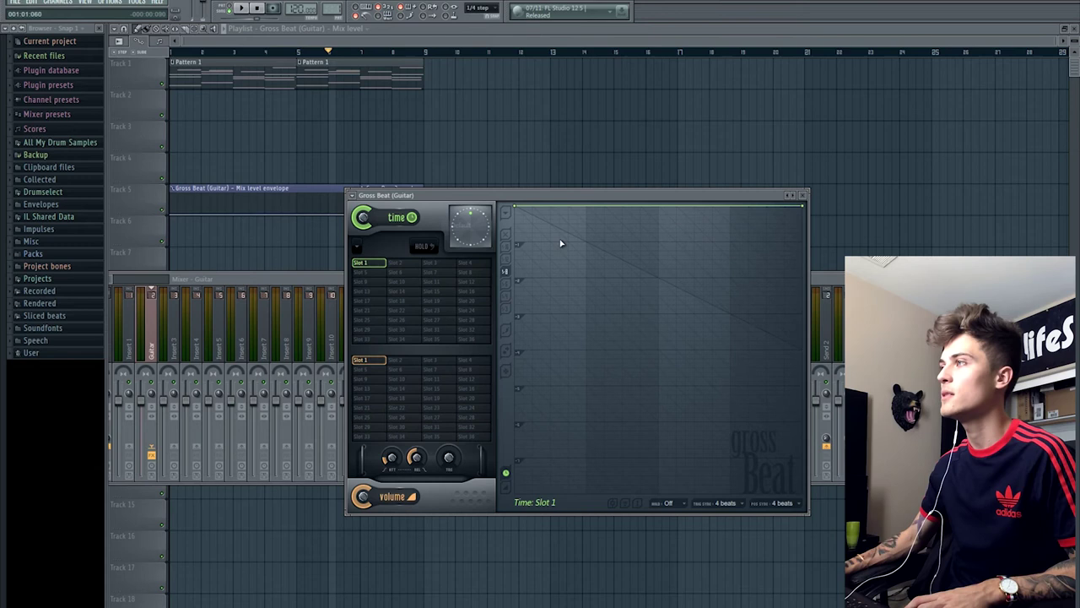
- Set the Slot 1 time envelope's end point to Single curve, lower it to the first grid line, and bend the curve to full tension
right_click(805, 209)
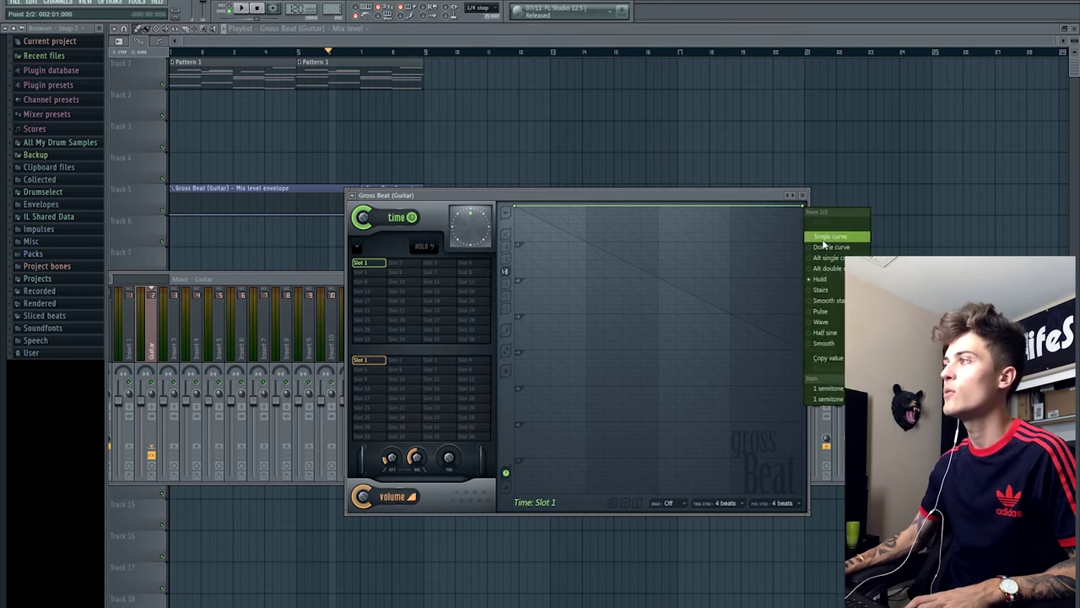
click(824, 240)
drag(806, 209, 806, 244)
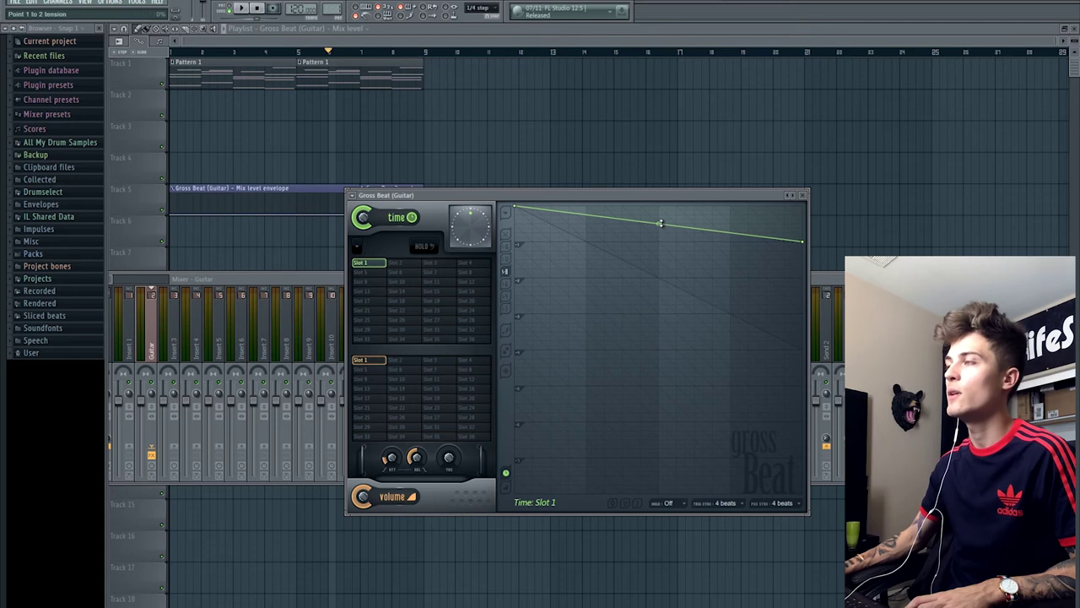
drag(659, 224, 672, 82)
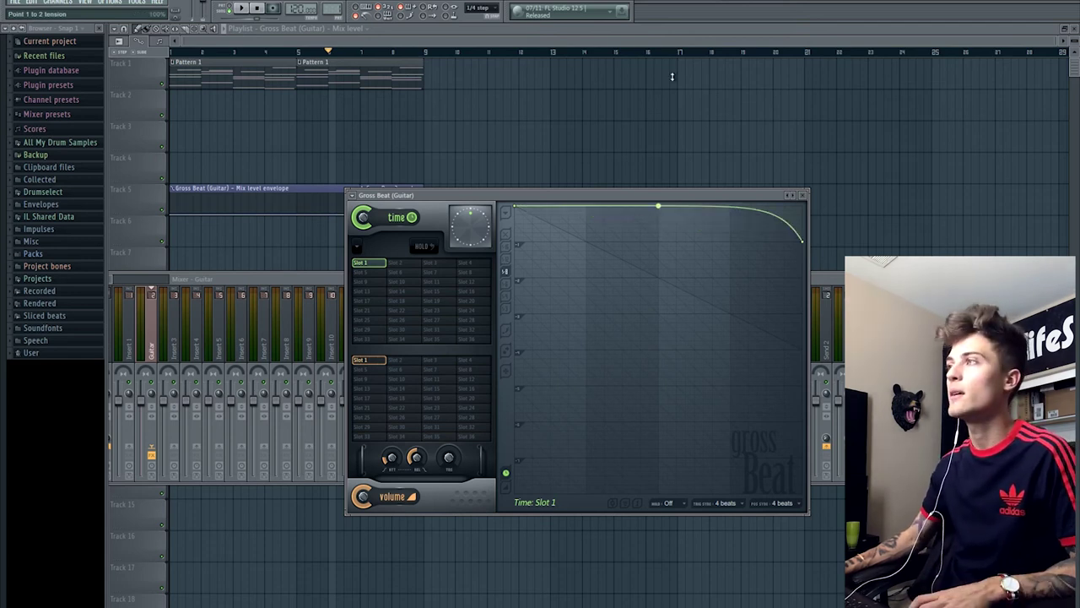
- Try moving the changeover between the two mix level clips on Track 5 to bar 5 and play from there
right_click(403, 136)
click(300, 53)
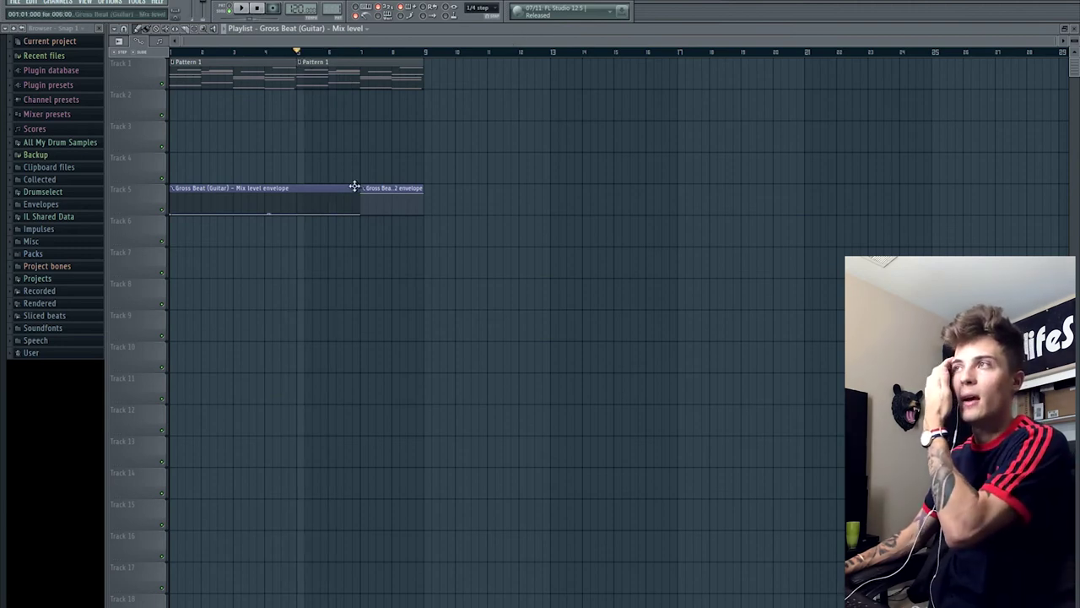
drag(359, 188, 297, 194)
key(space)
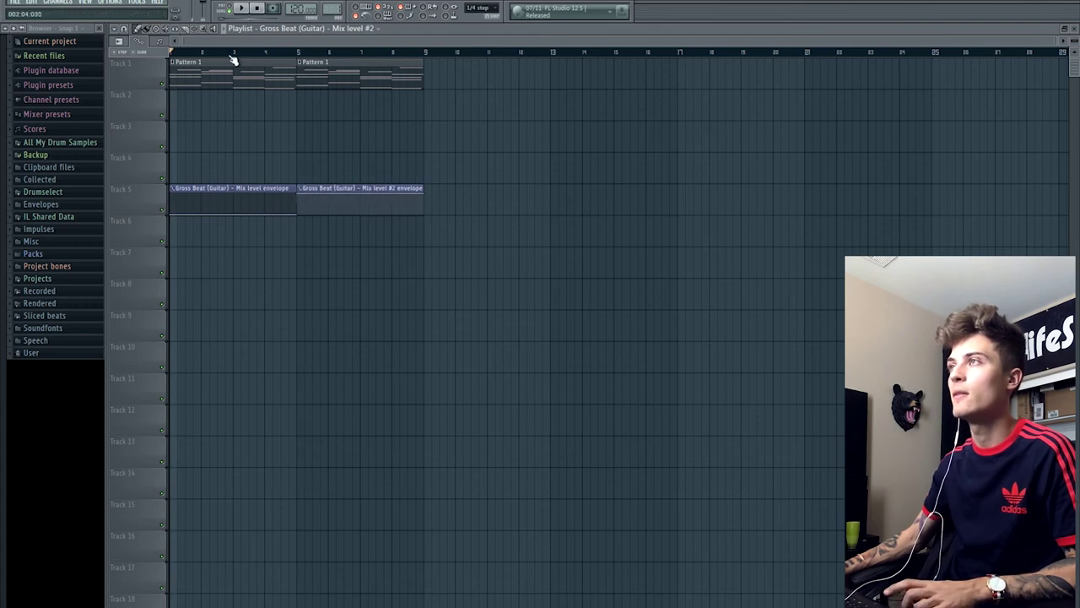
click(298, 53)
key(space)
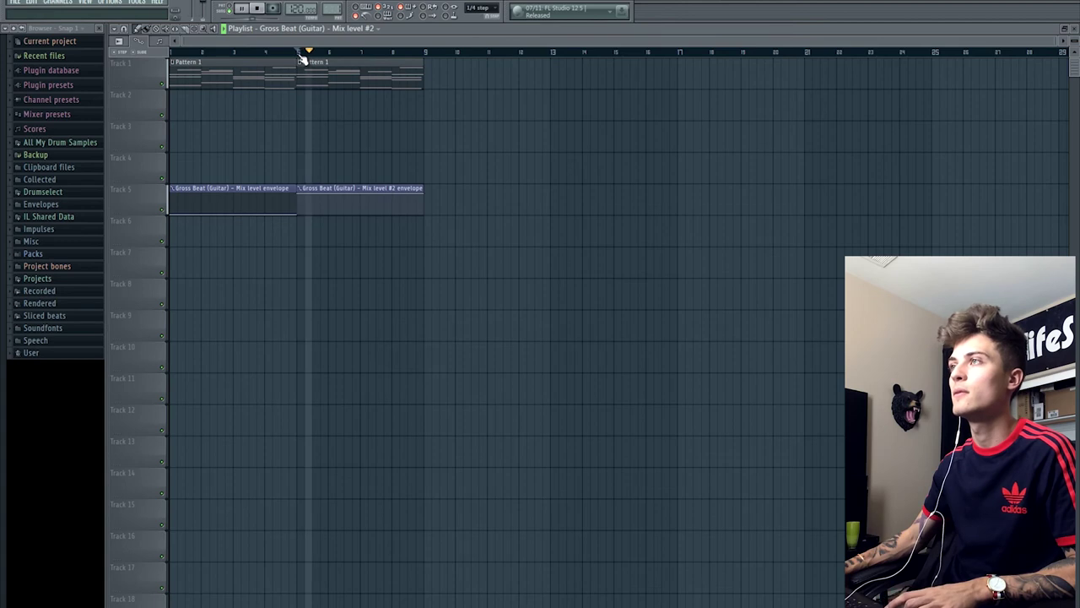
key(space)
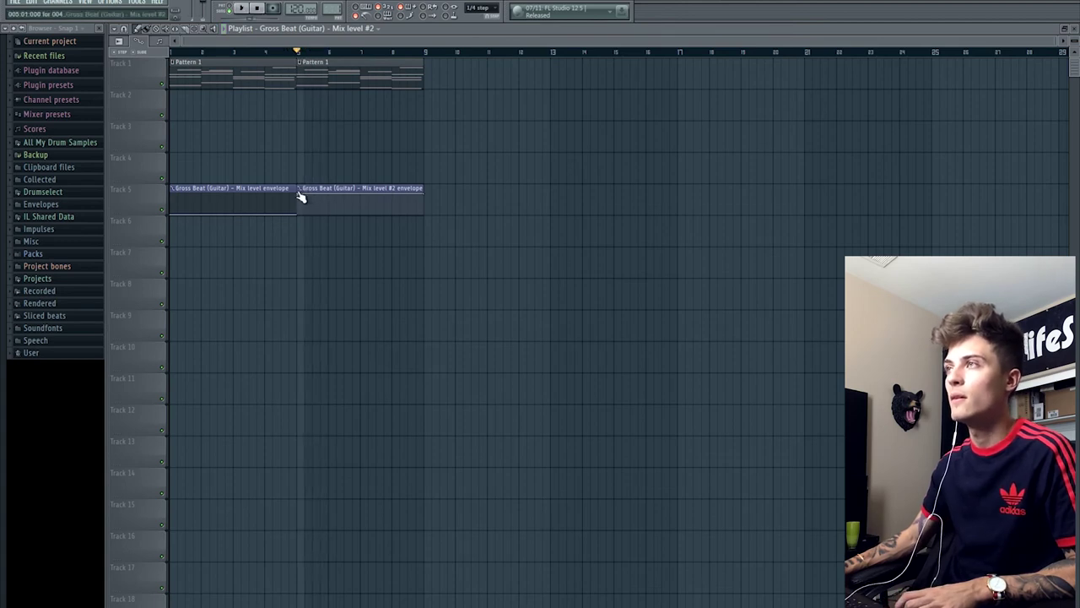
- Trim the Mix level #2 clip to start at bar 7 and extend the first mix level clip up to it
drag(297, 189, 363, 189)
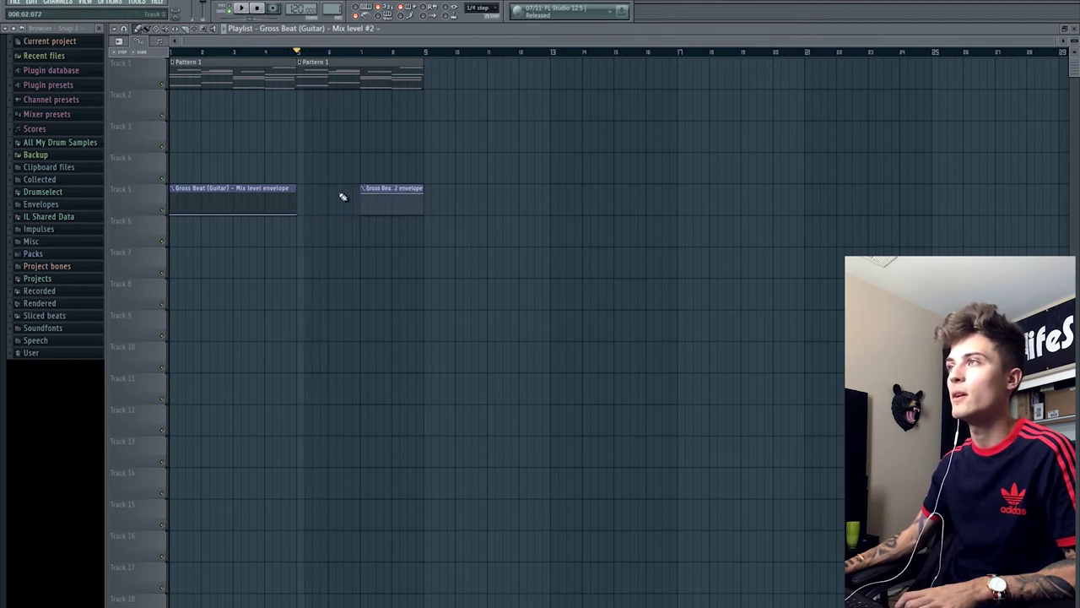
drag(298, 188, 362, 193)
- Play the song from bar 1 and again from bar 5 to hear the mix level changeover
drag(287, 54, 111, 59)
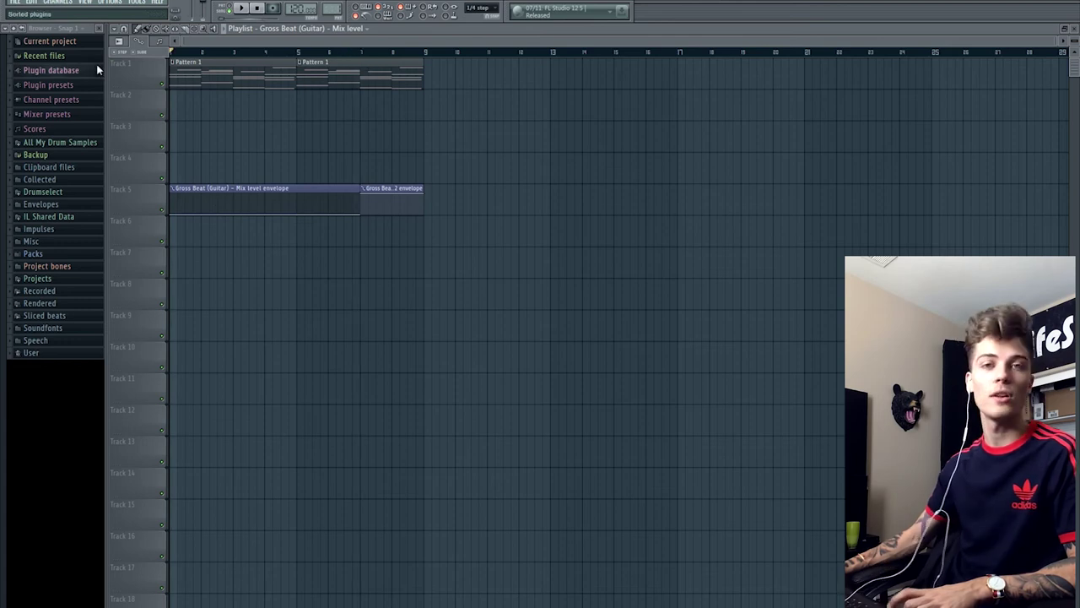
key(space)
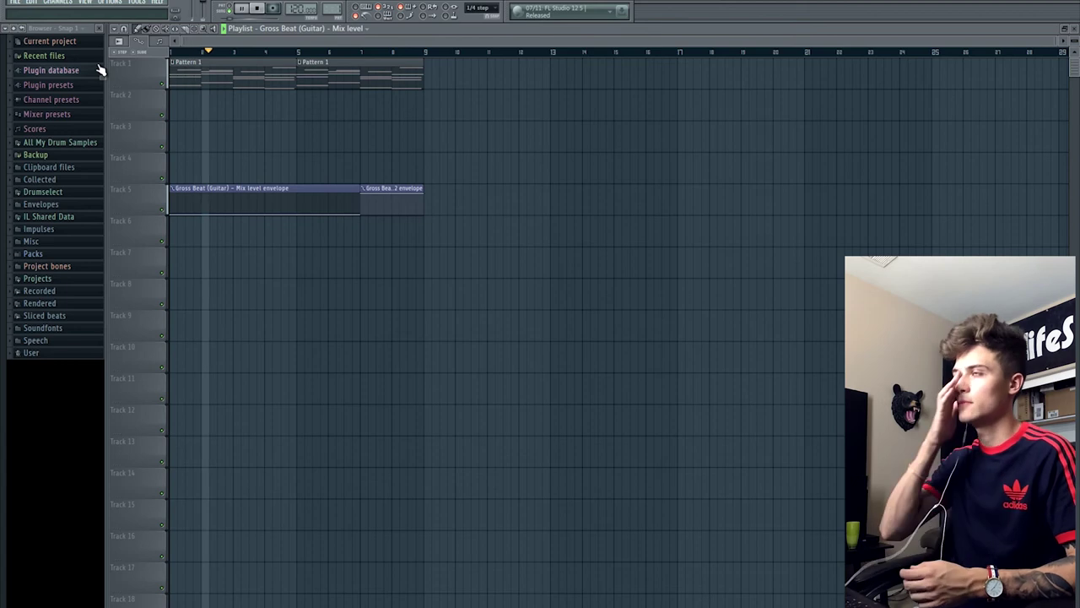
key(space)
click(301, 52)
key(space)
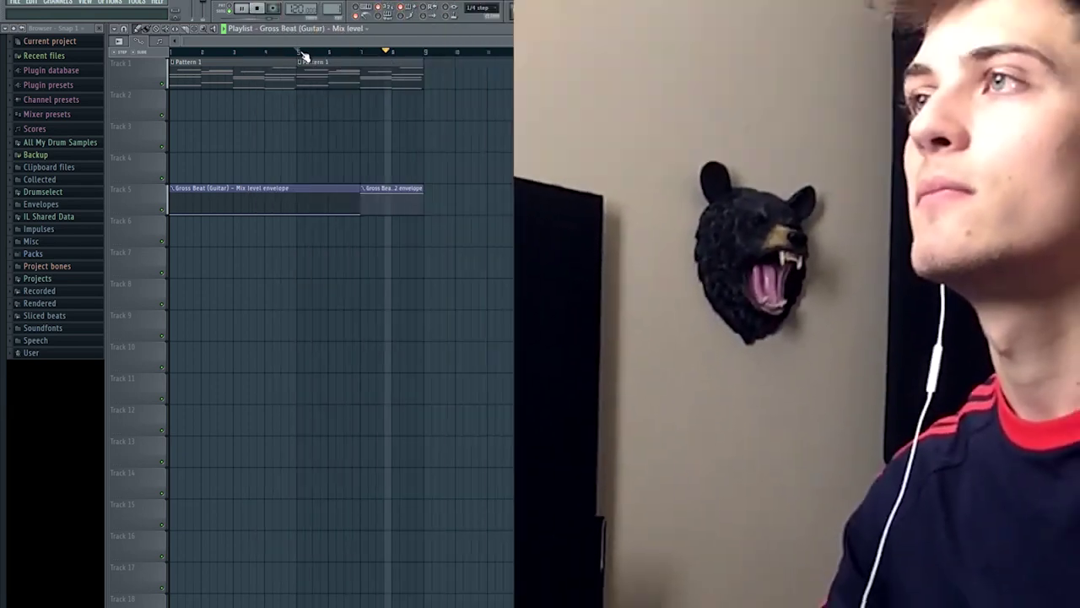
key(space)
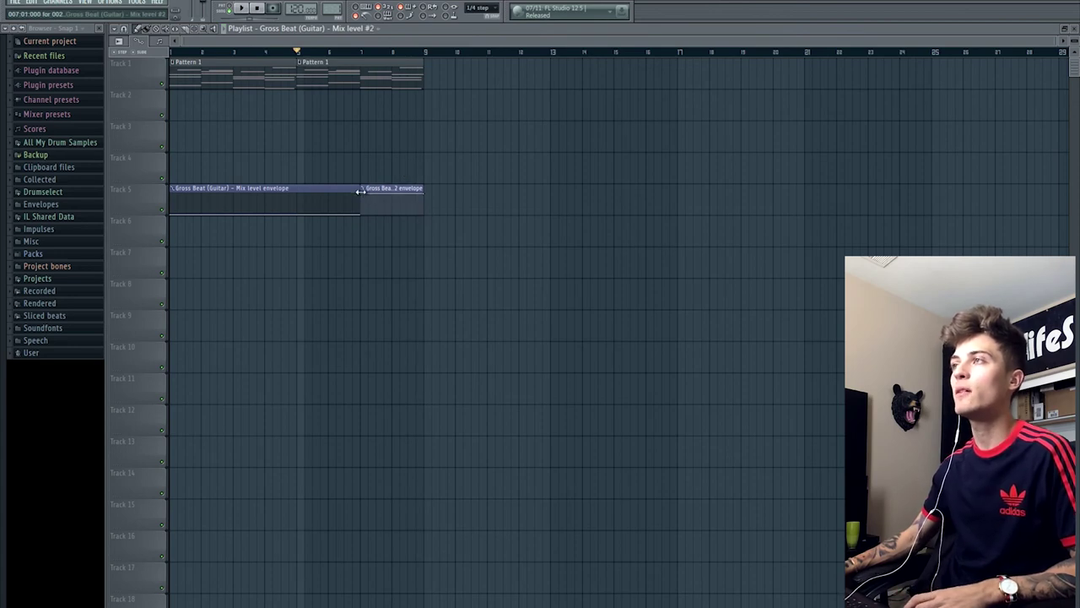
- Move the changeover between the two mix level clips to bar 8, keeping the first clip's envelope flat at the minimum
drag(384, 192, 372, 189)
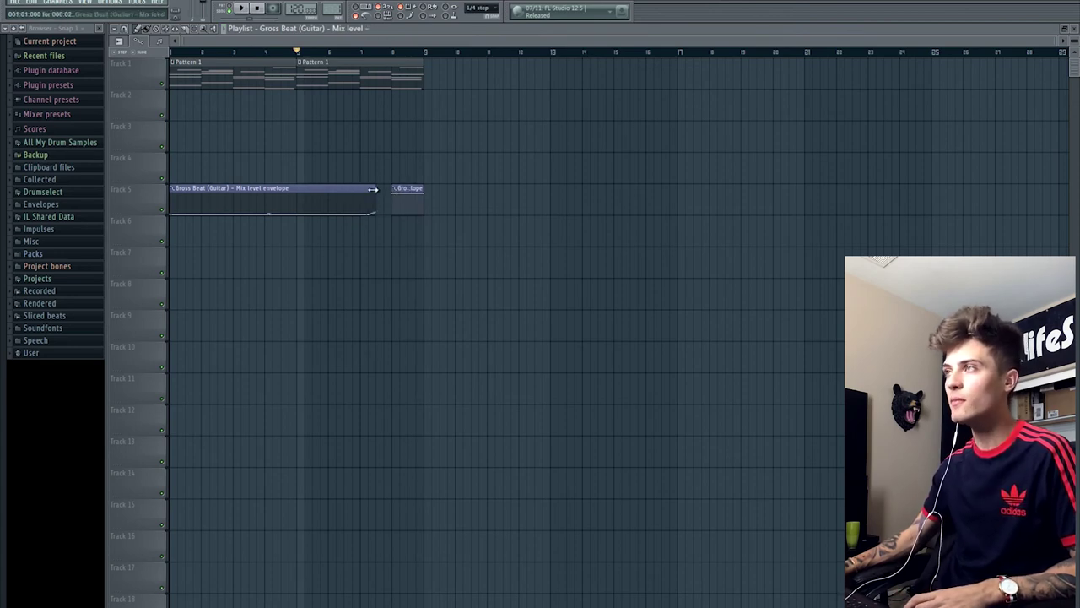
click(380, 219)
right_click(389, 219)
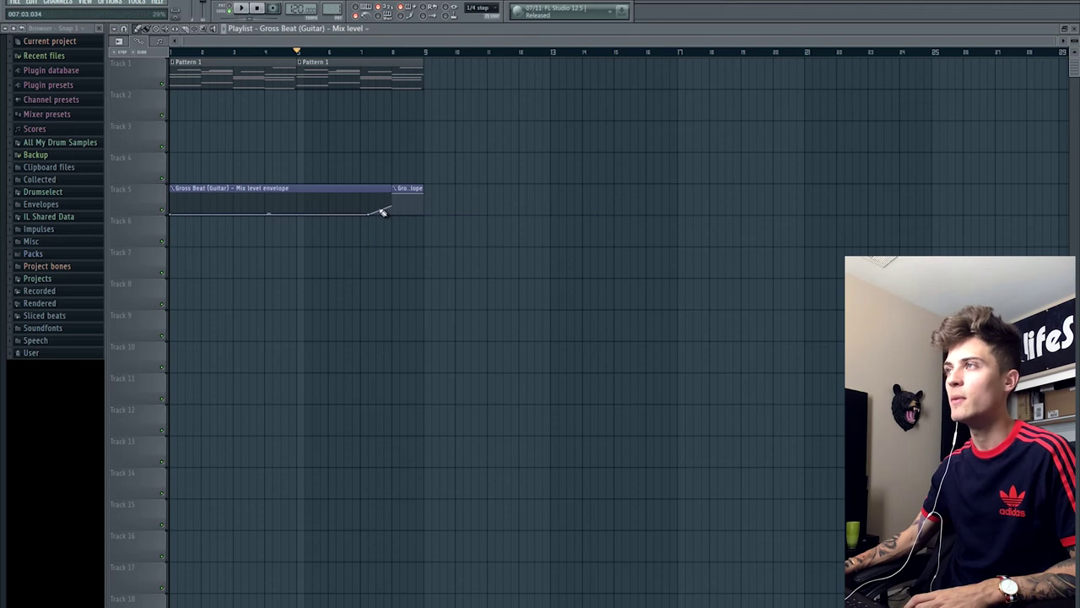
- Set the playback position to bar 8, open Gross Beat from the Guitar mixer track, and play the custom time envelope
click(395, 55)
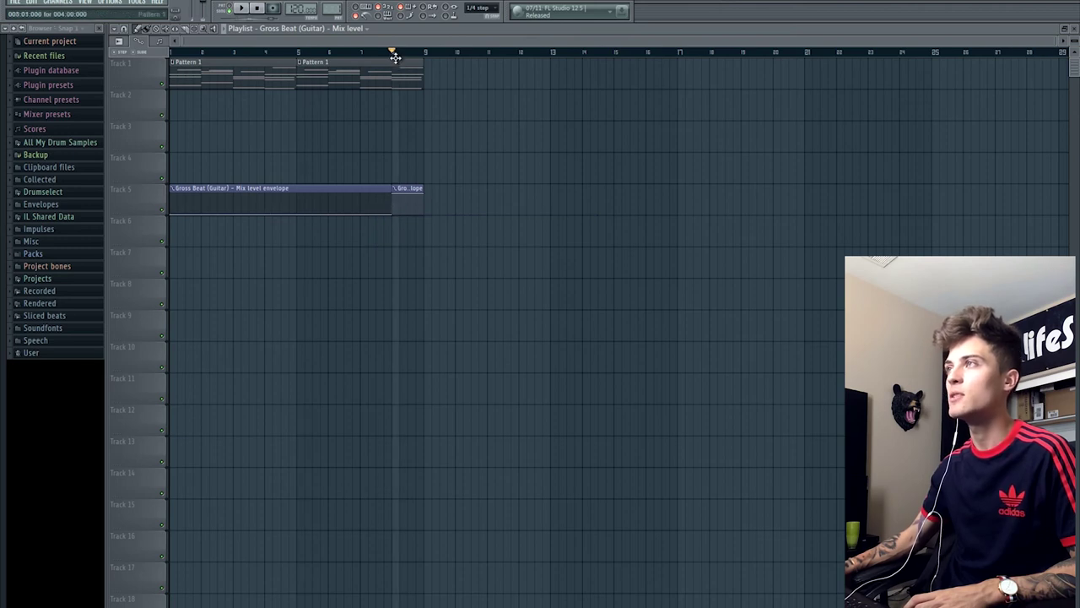
key(F9)
click(945, 296)
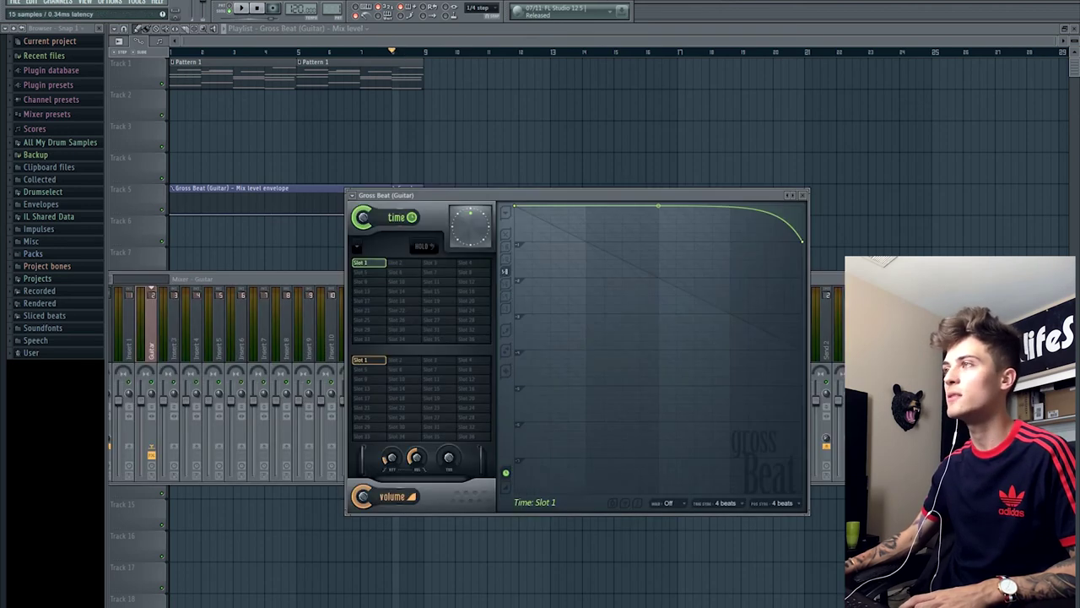
key(space)
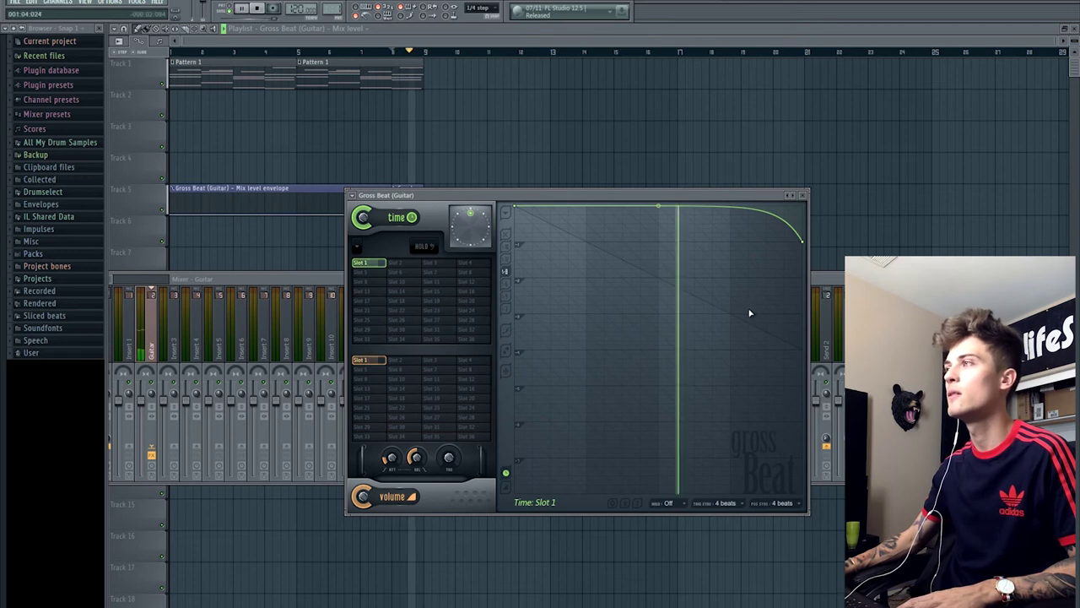
key(space)
- Soften the tension of the Slot 1 time envelope, lower its end point slightly, and play it
drag(655, 221, 644, 274)
drag(808, 249, 806, 262)
key(space)
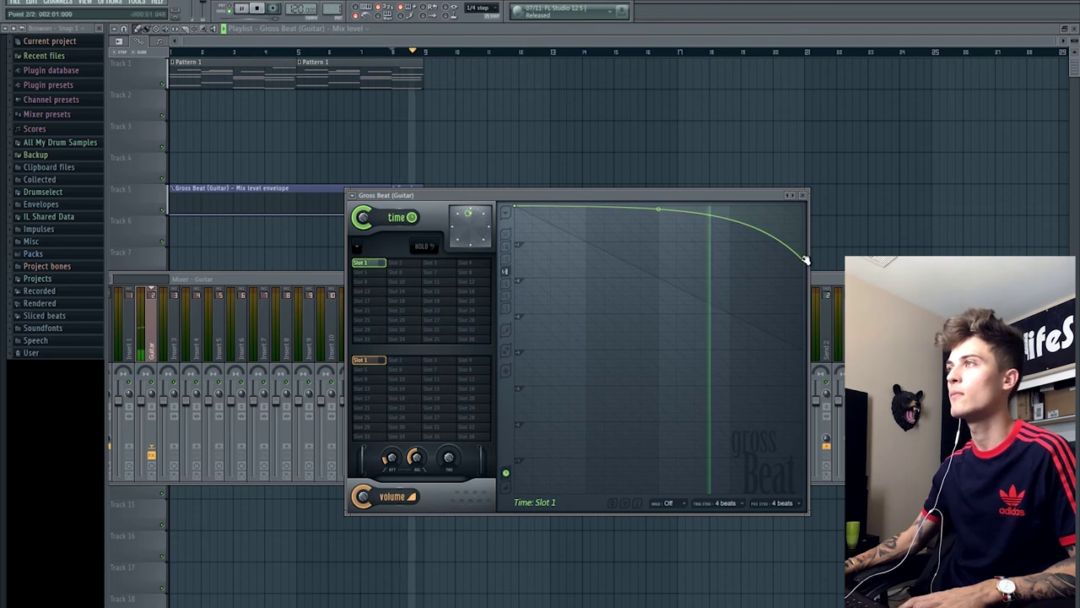
- Close Gross Beat and the mixer, and make Track 5 taller in the playlist
click(805, 195)
key(F9)
click(311, 54)
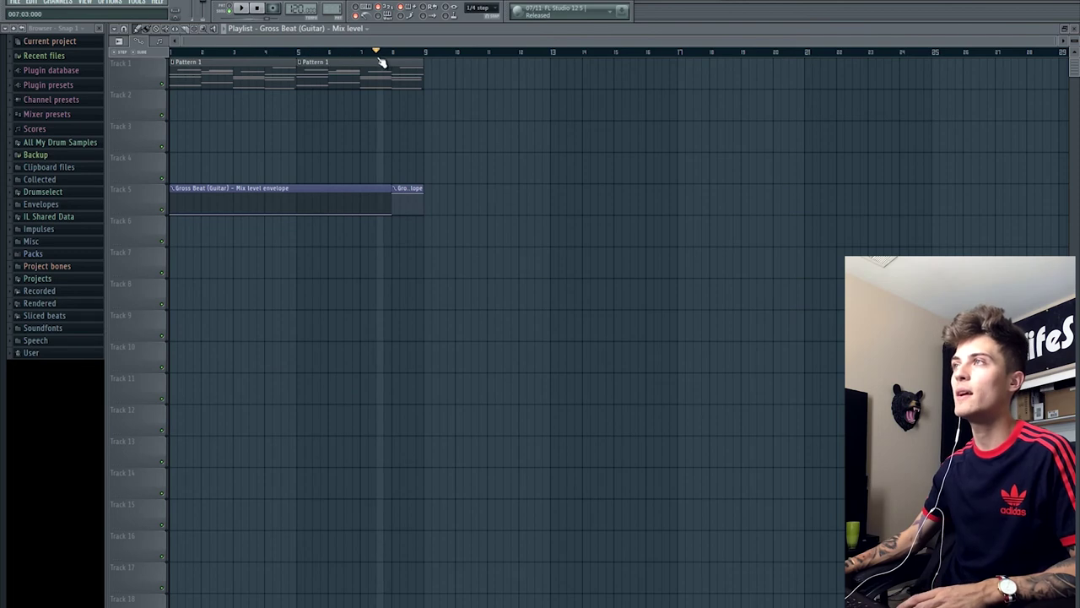
scroll(388, 54, up, 3)
drag(143, 213, 138, 344)
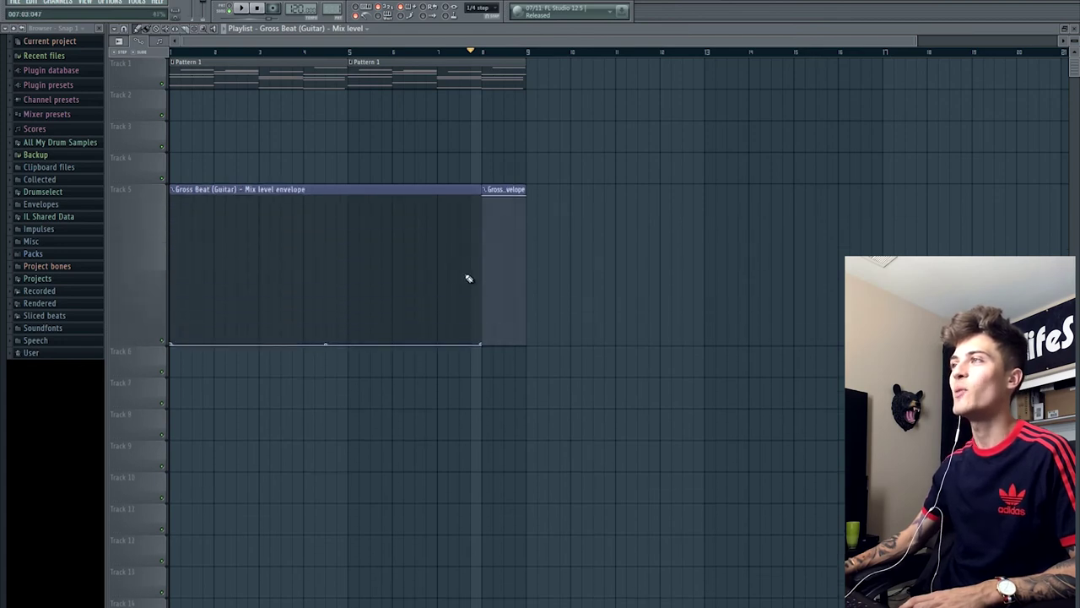
- Play from the middle of bar 7 across the mix level changeover, first in the playlist and again with the mixer open
drag(439, 55, 467, 59)
key(space)
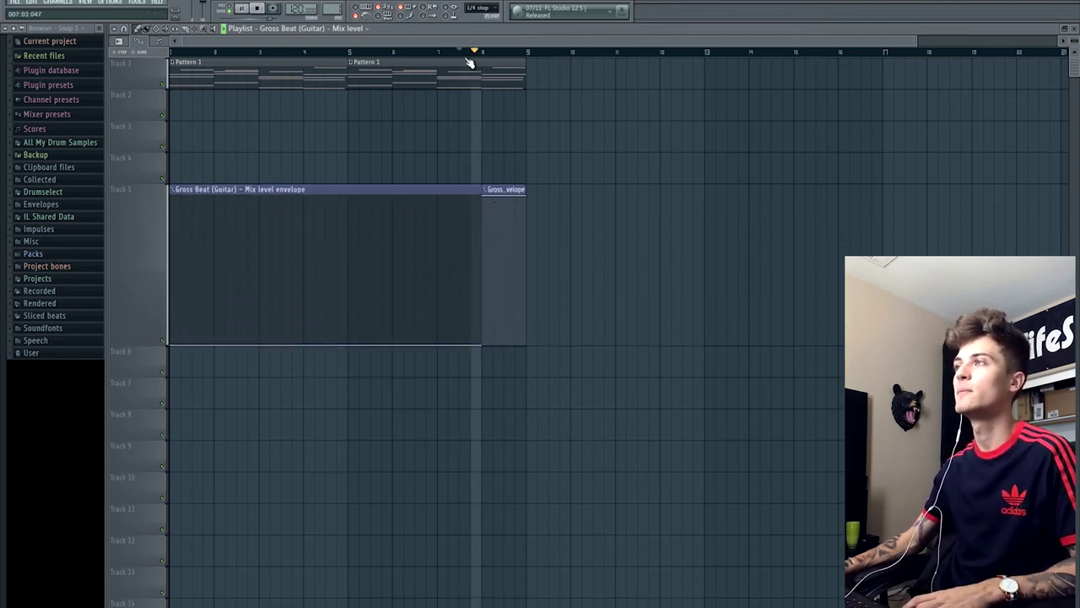
key(space)
click(590, 1)
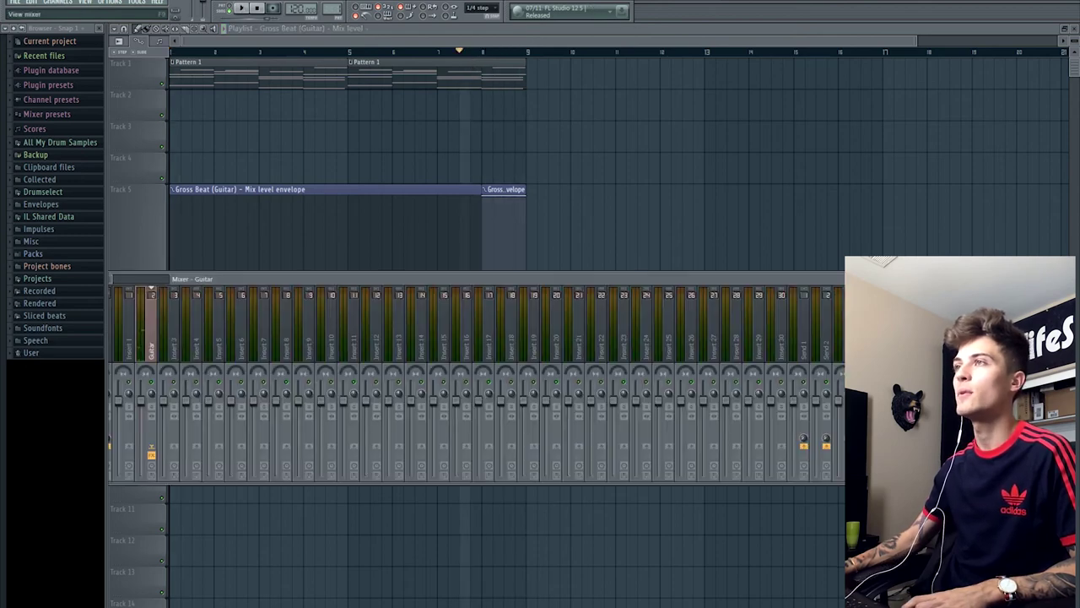
right_click(148, 185)
click(142, 240)
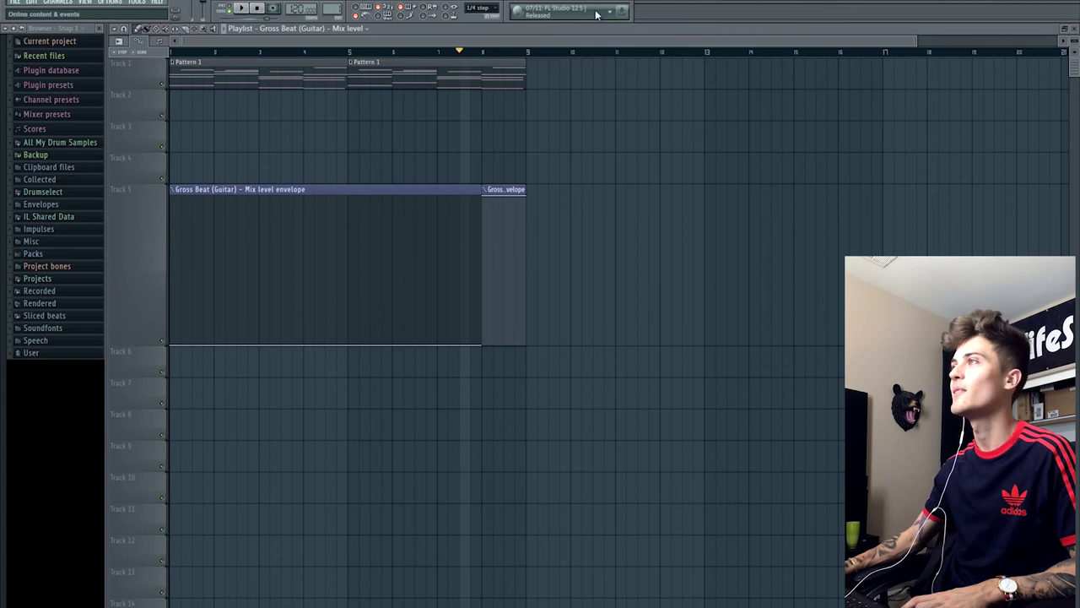
key(F9)
key(space)
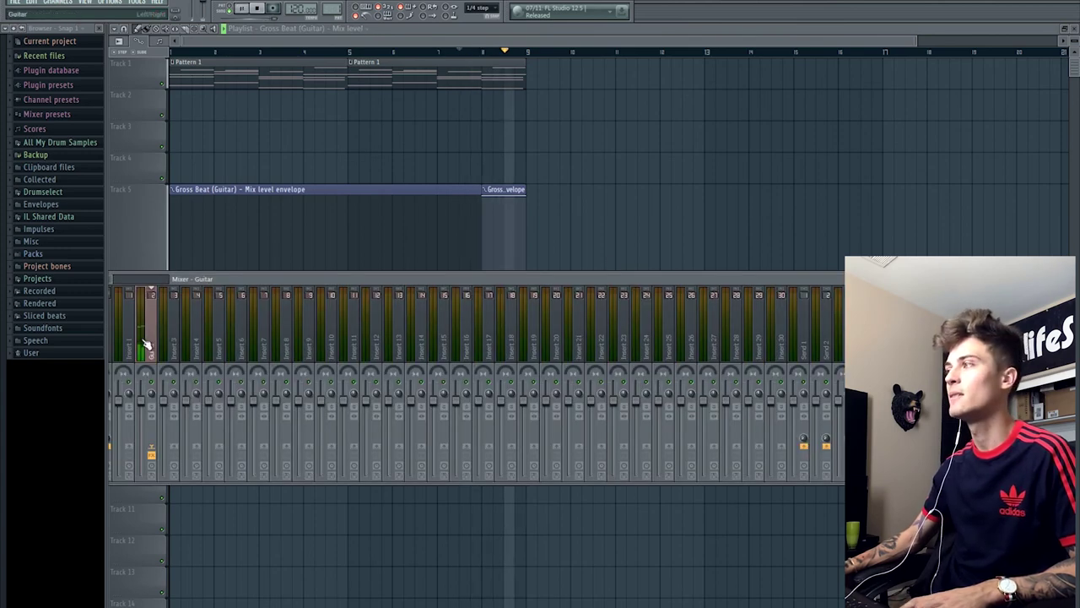
key(space)
key(F9)
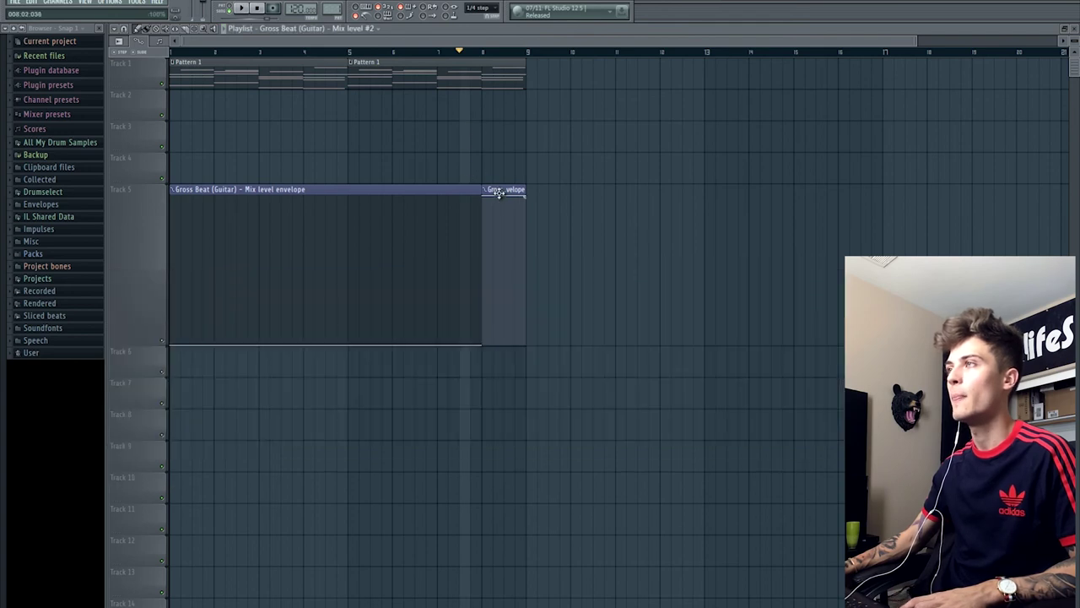
- Replace the Mix level #2 clip at bar 8 with a unique copy of the first mix level clip, trimmed to bar 9 and held at maximum
right_click(498, 194)
click(249, 193)
click(486, 194)
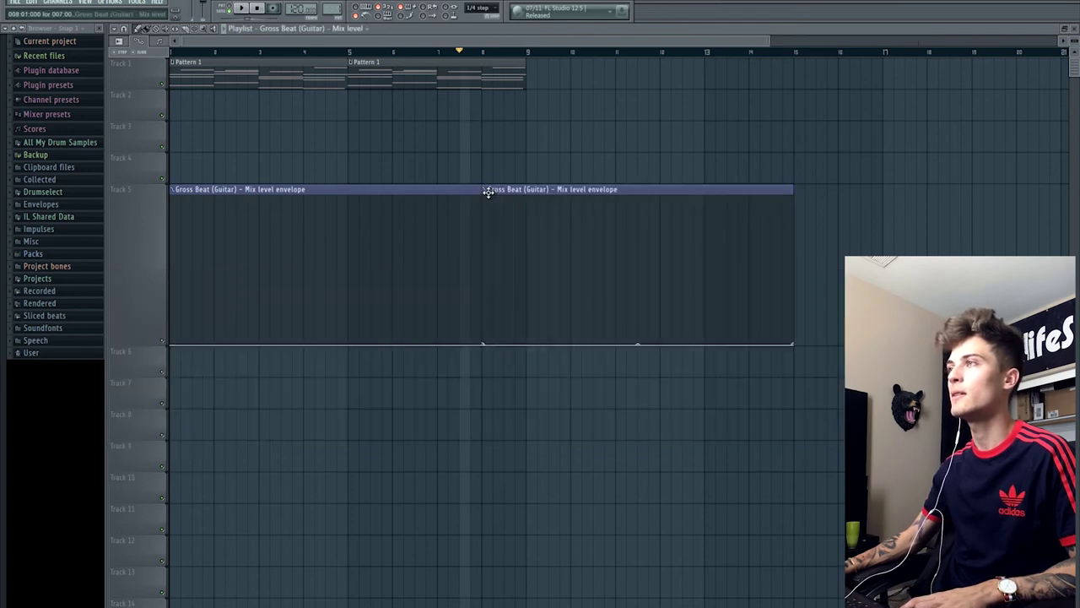
click(487, 191)
click(511, 251)
drag(790, 189, 526, 231)
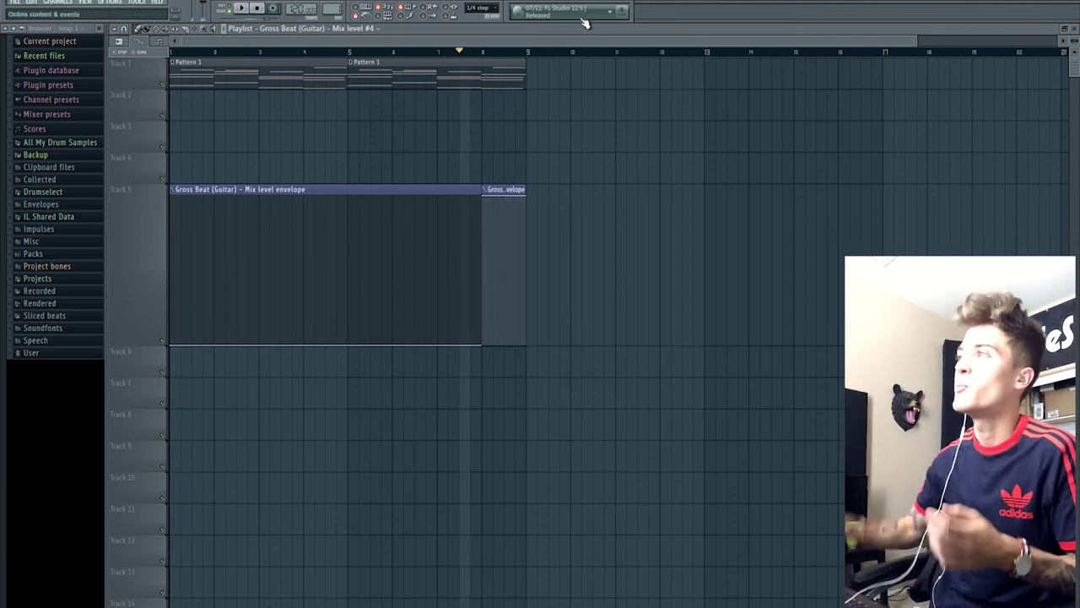
- Delete both mix level automation clips from Track 5
key(F9)
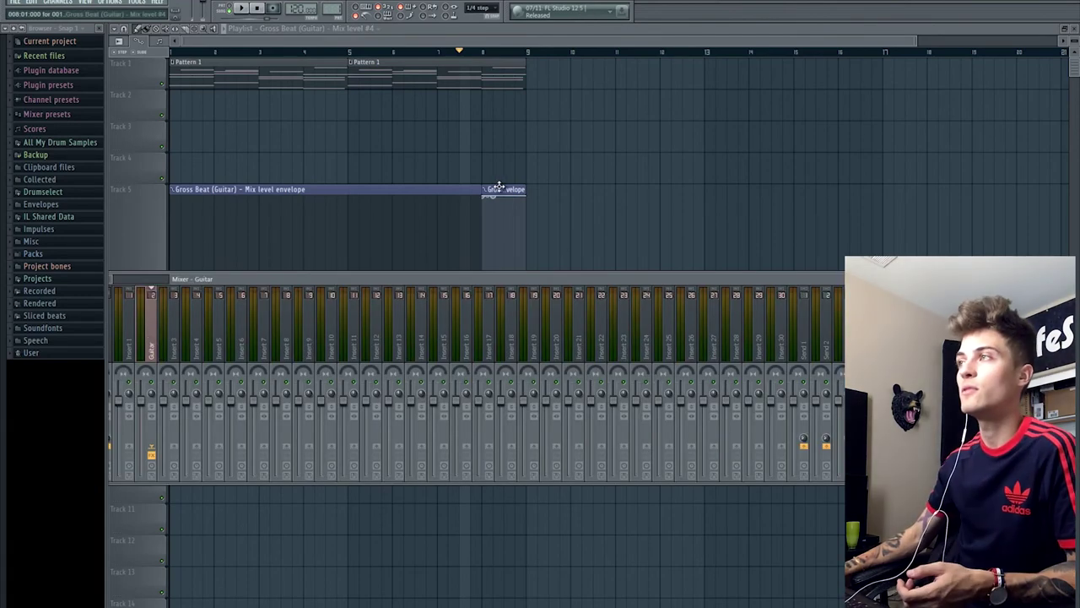
right_click(486, 191)
right_click(462, 194)
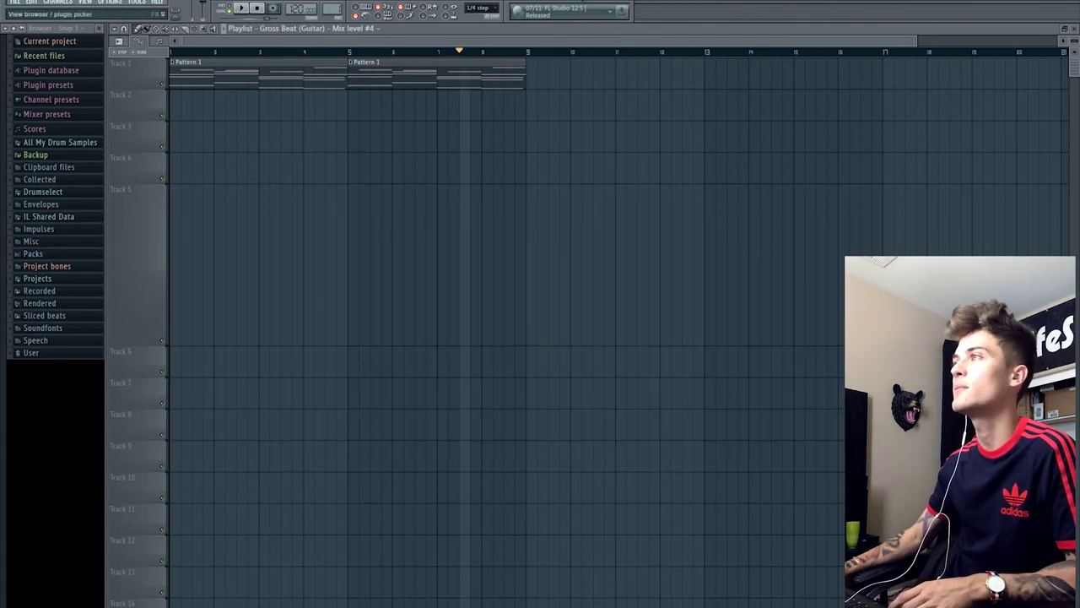
- Remove Gross Beat from the Guitar mixer track's effect slot and load a fresh instance of it there
key(F9)
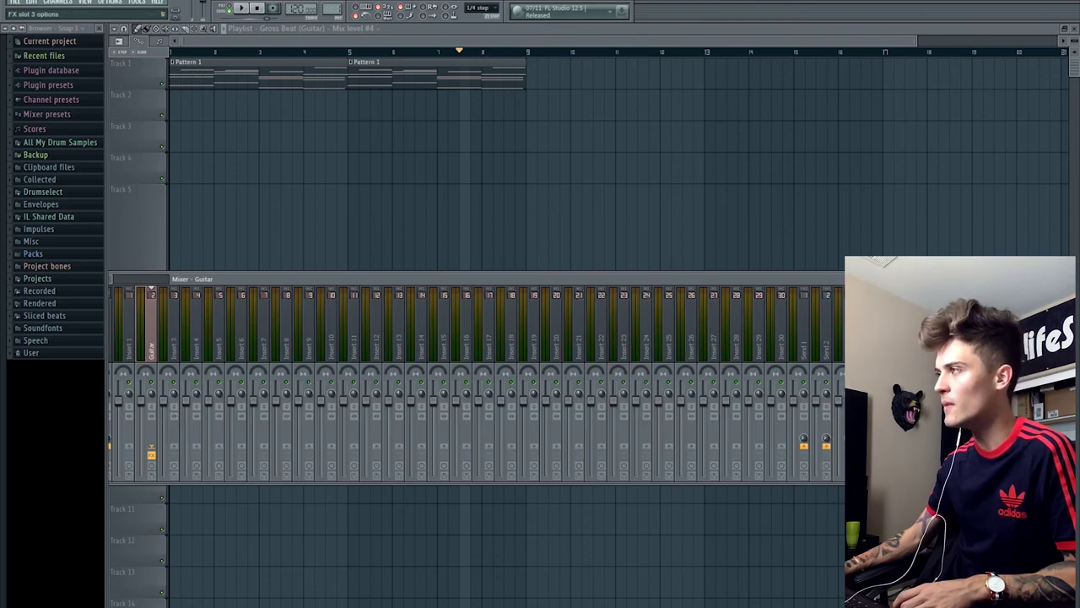
click(996, 338)
click(1027, 231)
click(996, 337)
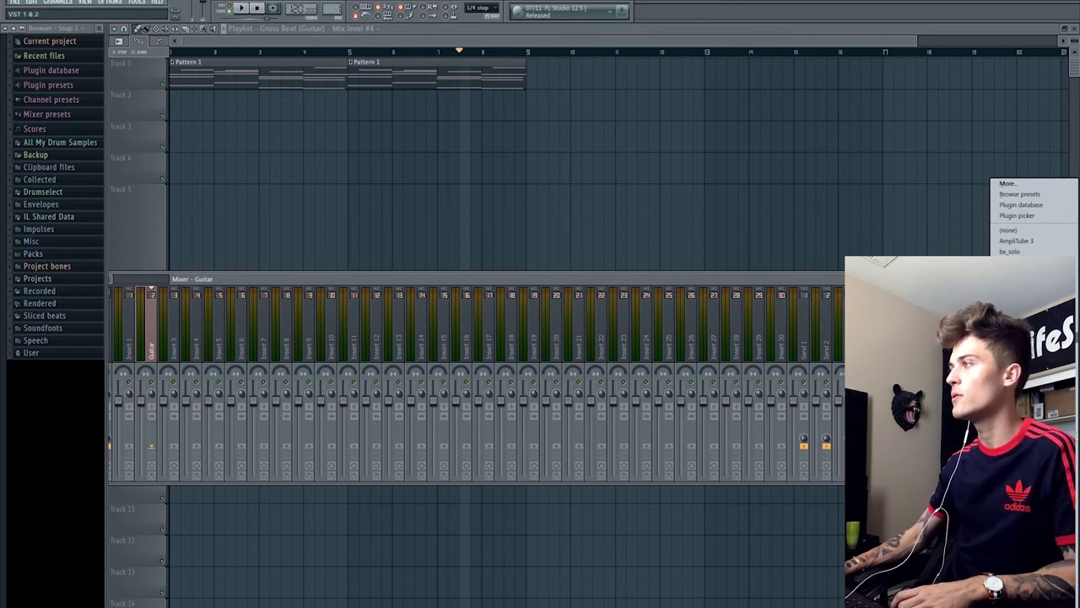
click(1021, 422)
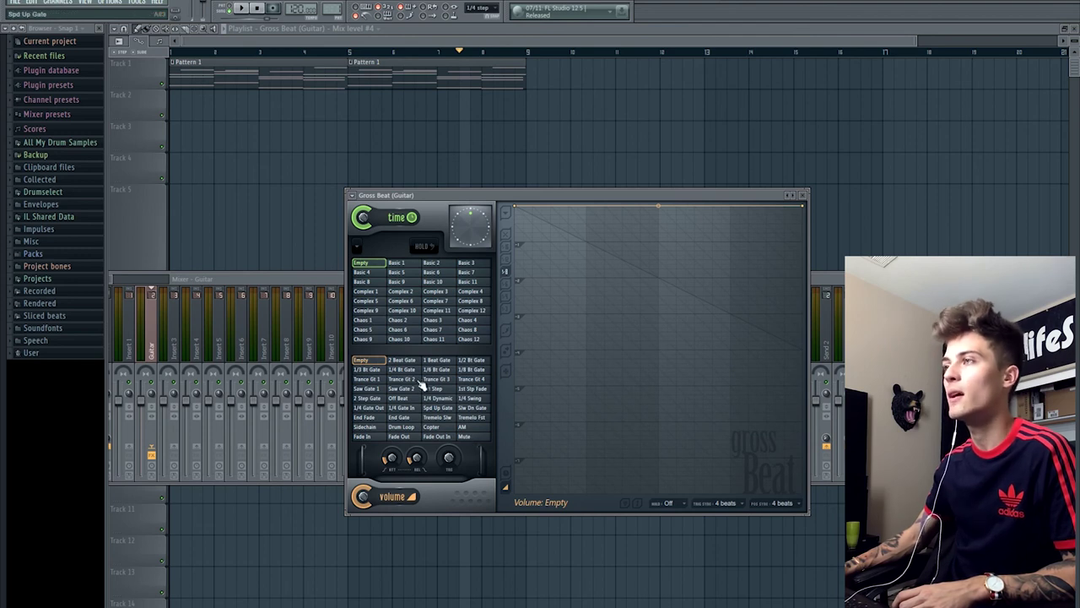
- Choose the Fade Out volume preset, bend its curve upward for a later fall, and create an automation clip for Gross Beat's mix level
click(399, 436)
drag(658, 350, 663, 323)
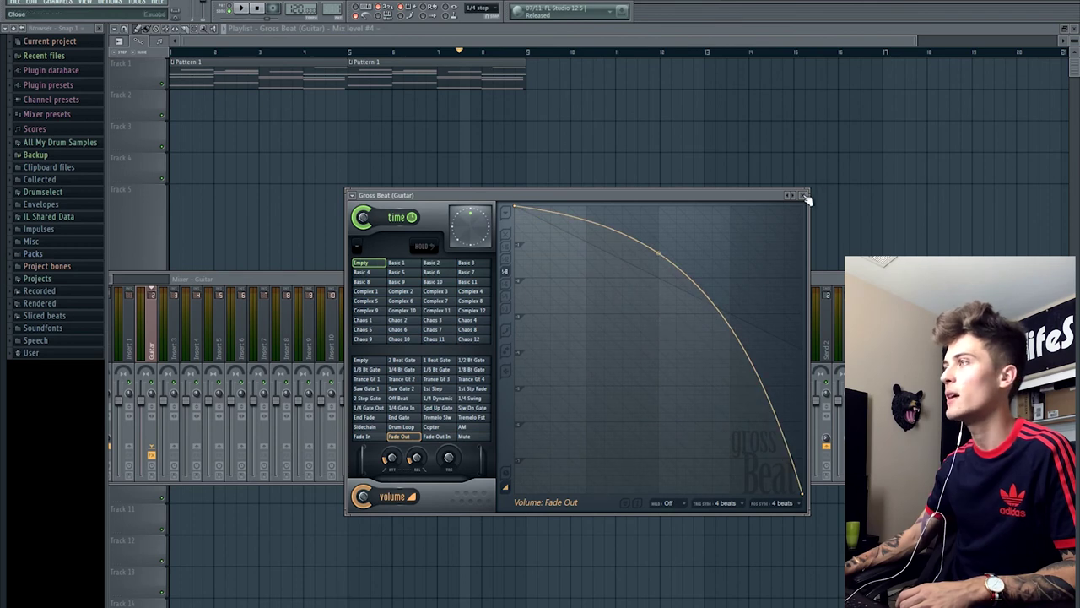
key(F9)
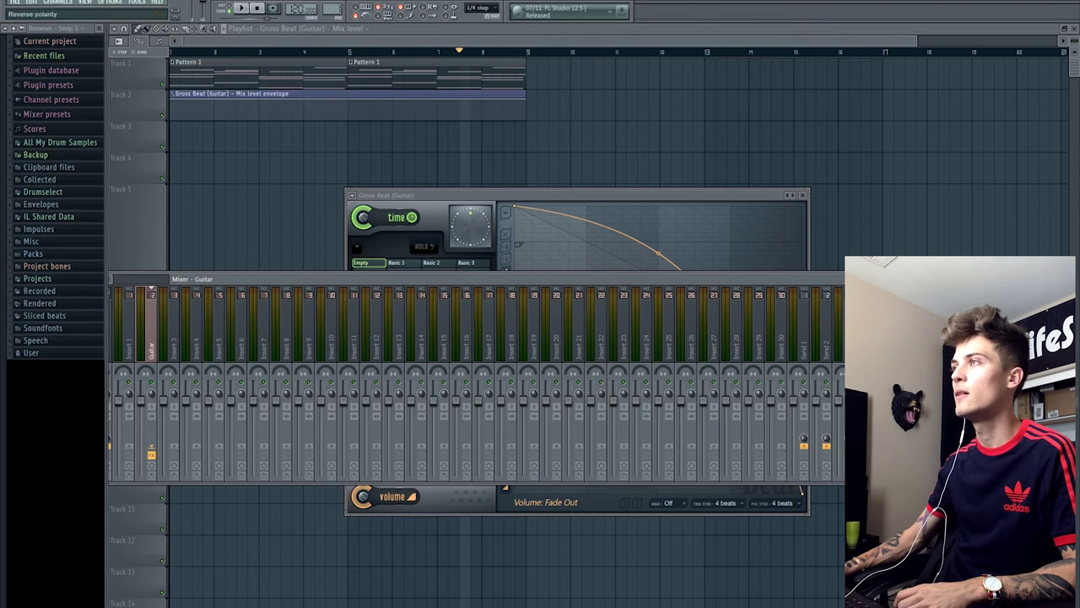
- Move the mix level automation clip to Track 5 and slice it at bar 5
drag(260, 102, 225, 222)
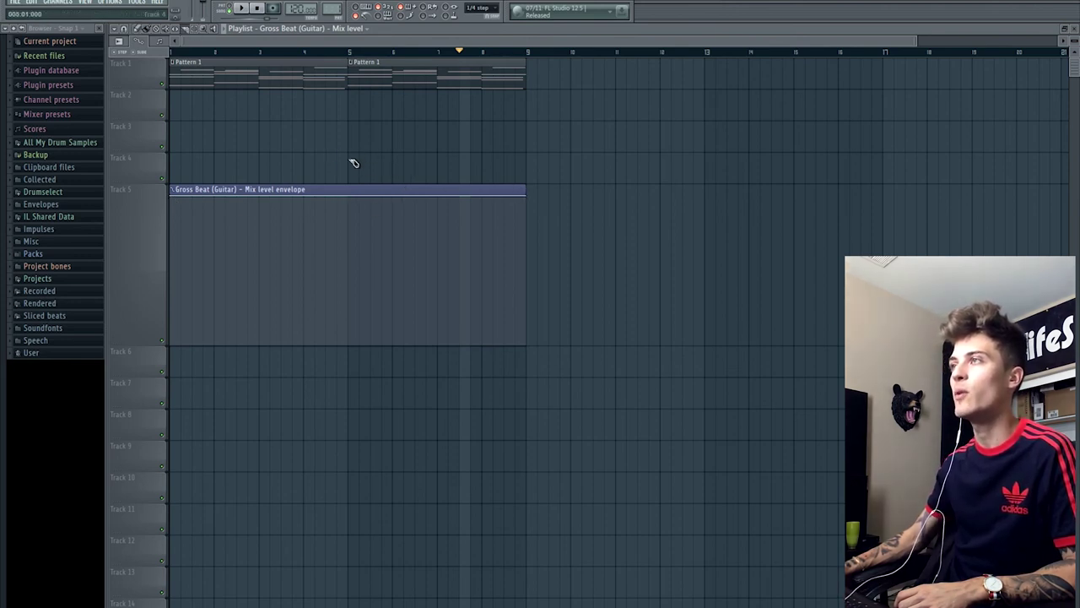
drag(353, 202, 348, 413)
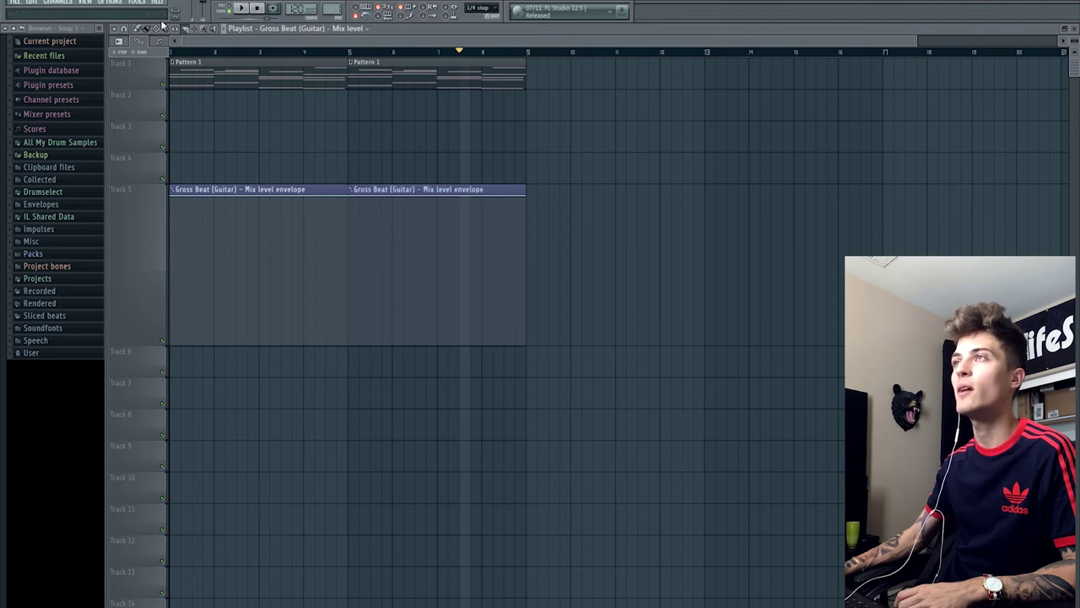
click(142, 32)
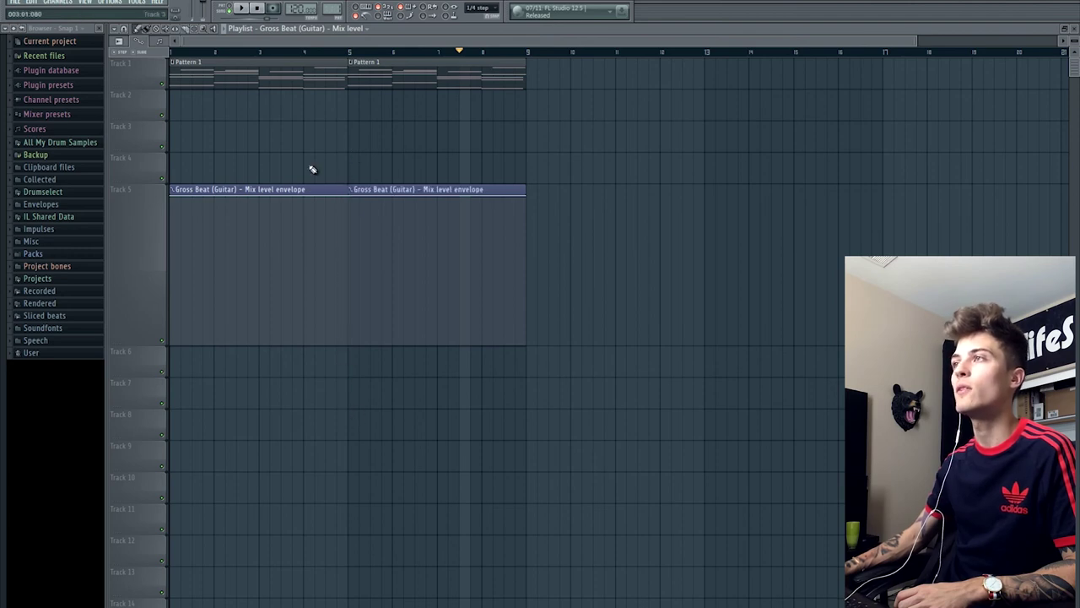
- Make the second mix level clip on Track 5 unique and lower the first clip's envelope to zero
click(349, 189)
click(380, 255)
mouse_move(241, 233)
mouse_down()
mouse_move(217, 398)
mouse_move(346, 430)
mouse_move(355, 417)
mouse_up()
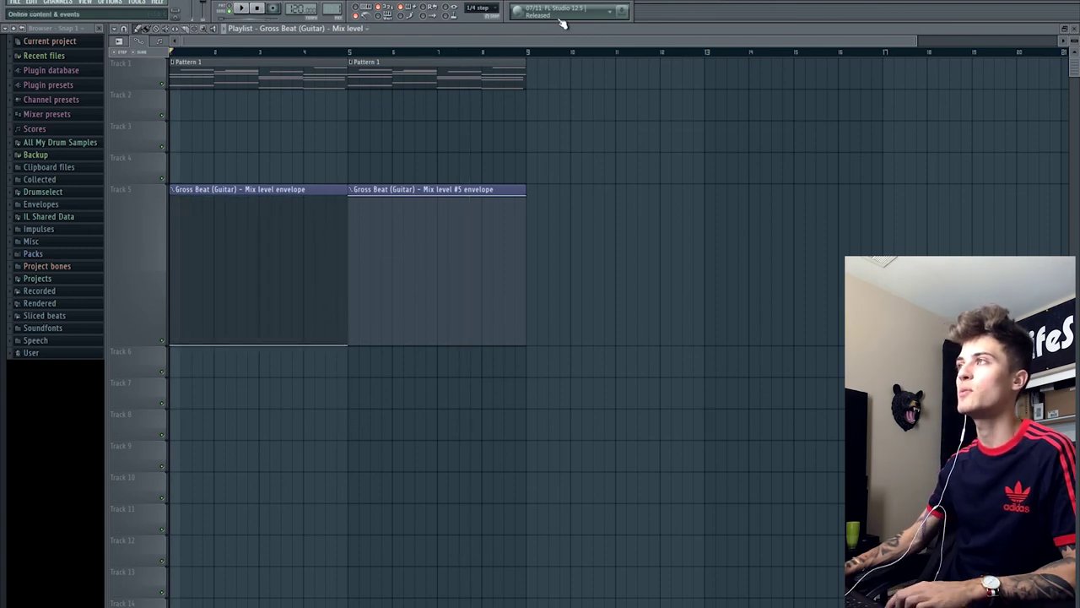
- Move the mixer below Track 5, check Gross Beat on the Guitar track, and play the song with the Fade Out curve
key(F9)
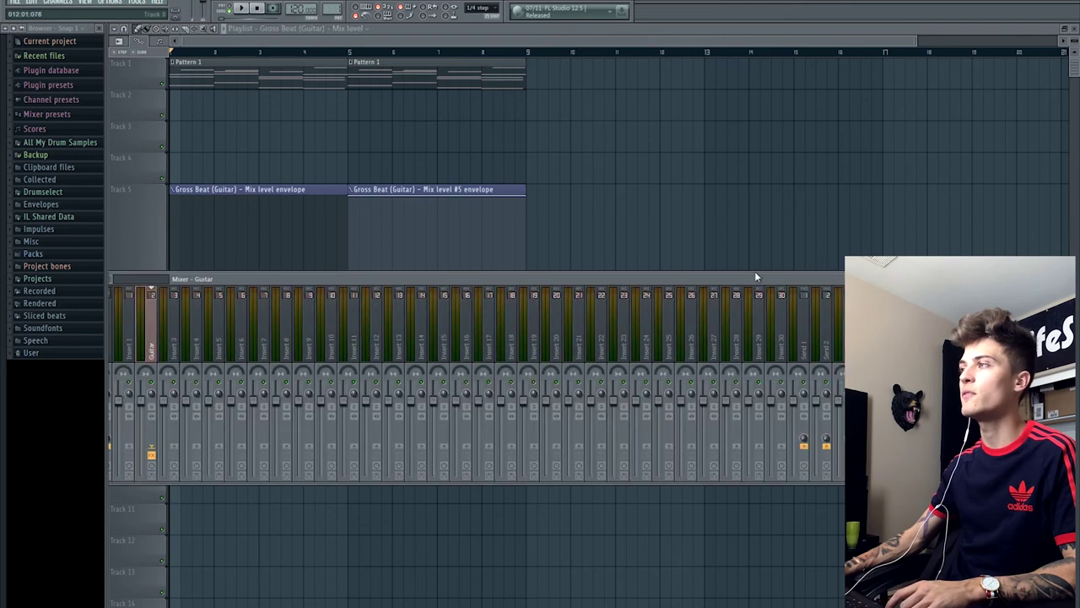
drag(789, 277, 869, 359)
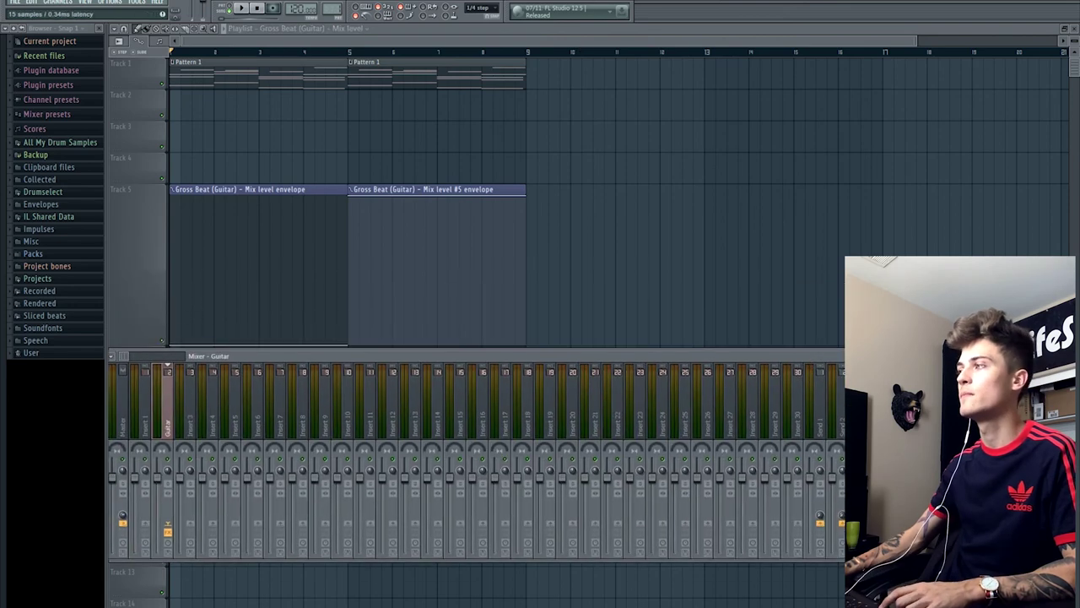
click(936, 386)
click(803, 196)
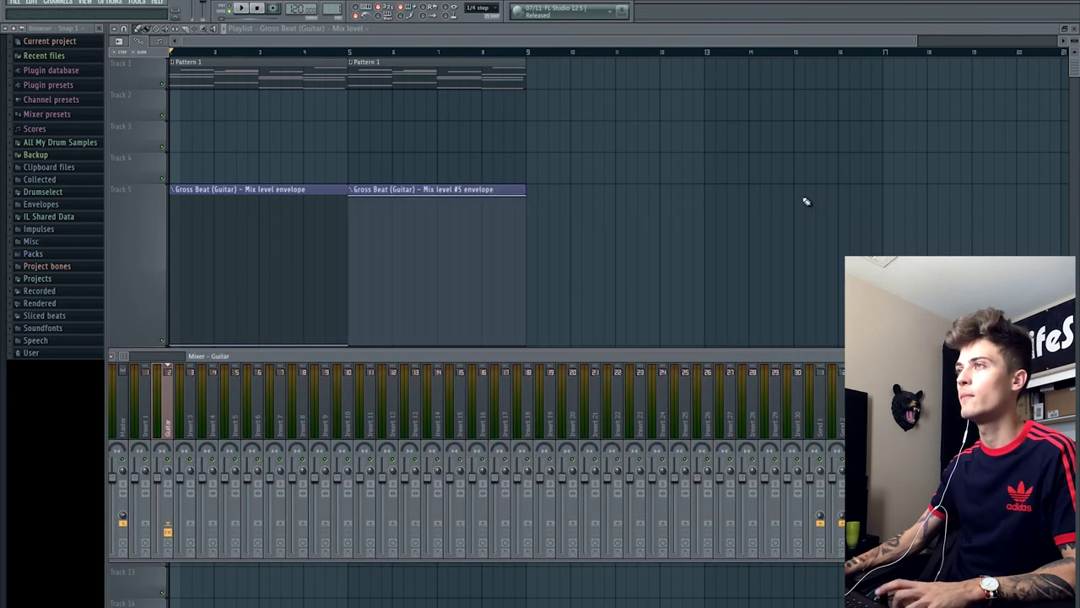
key(space)
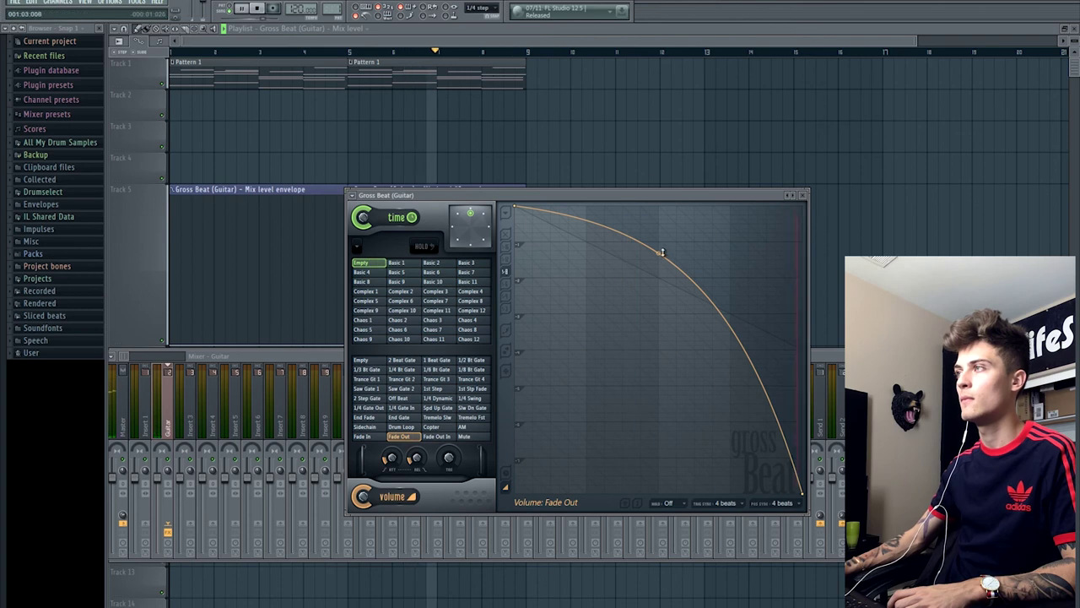
- Bend Gross Beat's Fade Out curve downward for an earlier fall and play it back from bar 5
drag(659, 253, 653, 297)
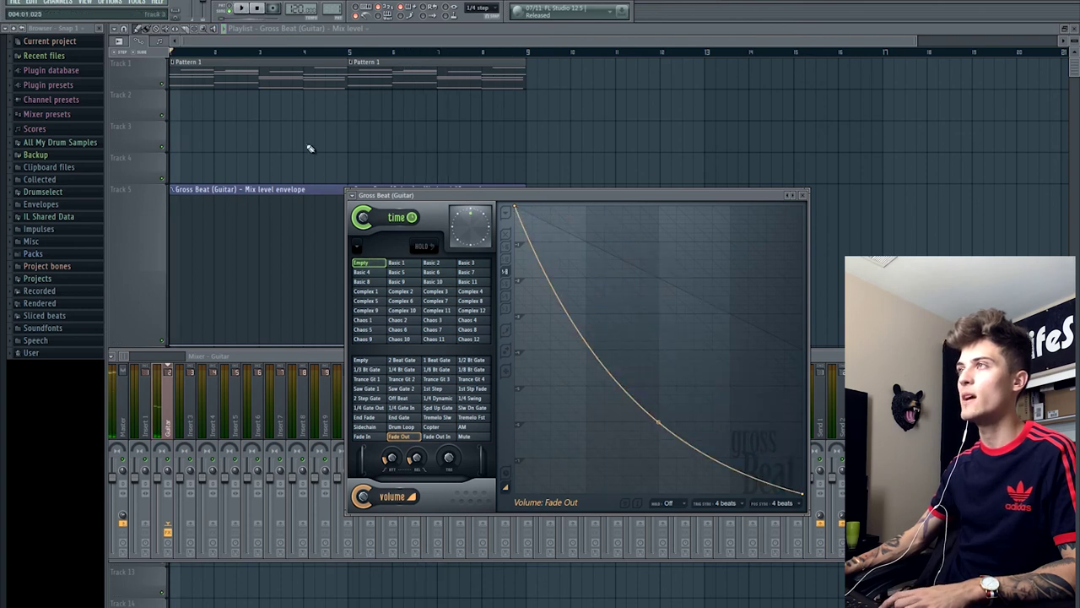
click(353, 59)
key(space)
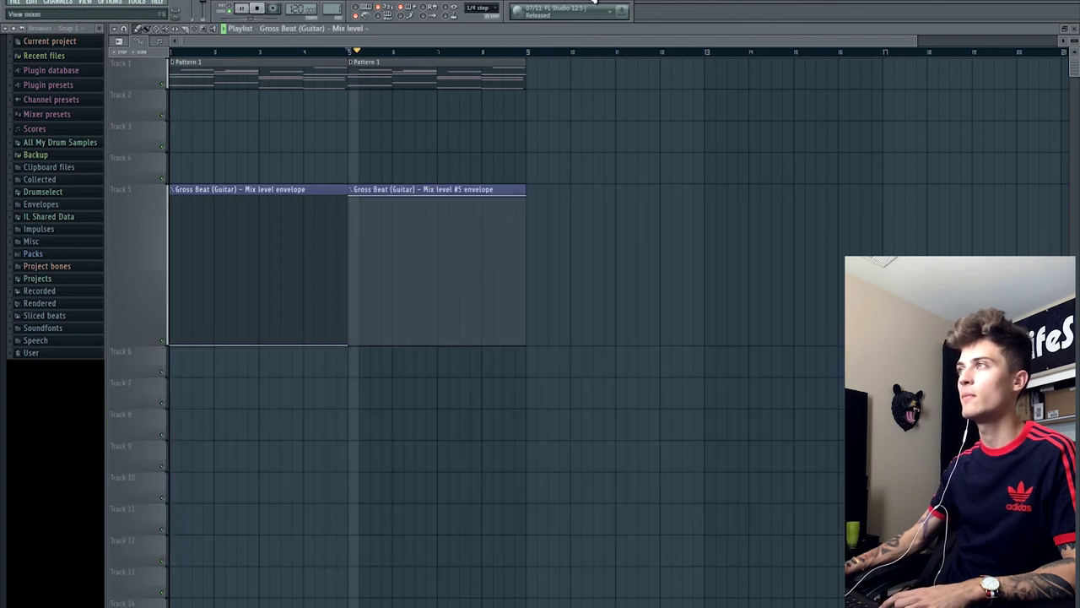
click(596, 1)
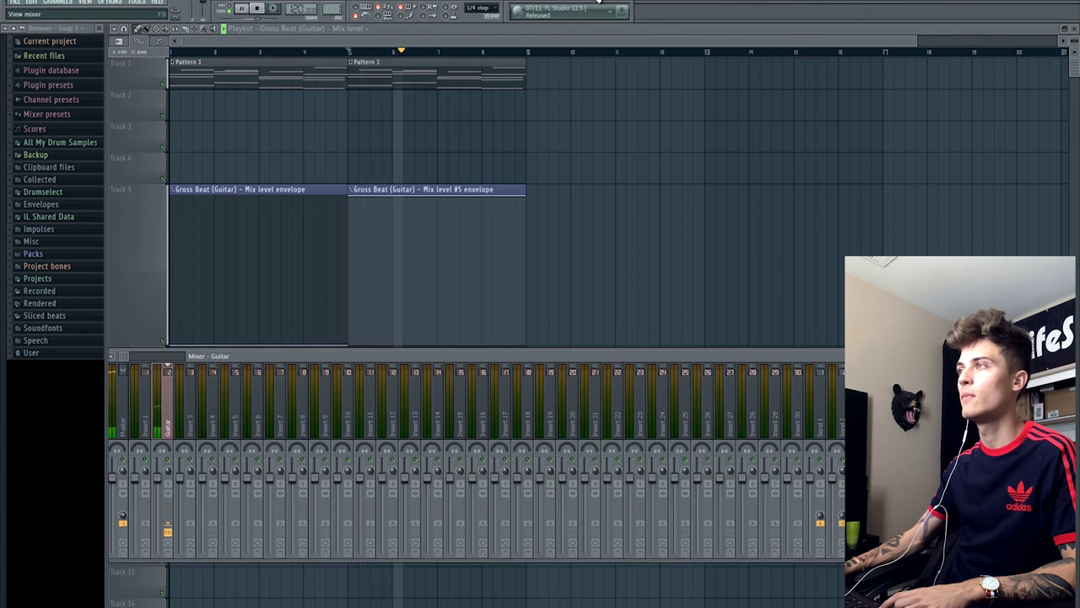
click(936, 395)
- Steepen the Fade Out curve to 90% tension so it drops almost immediately, and audition it
drag(658, 422, 648, 503)
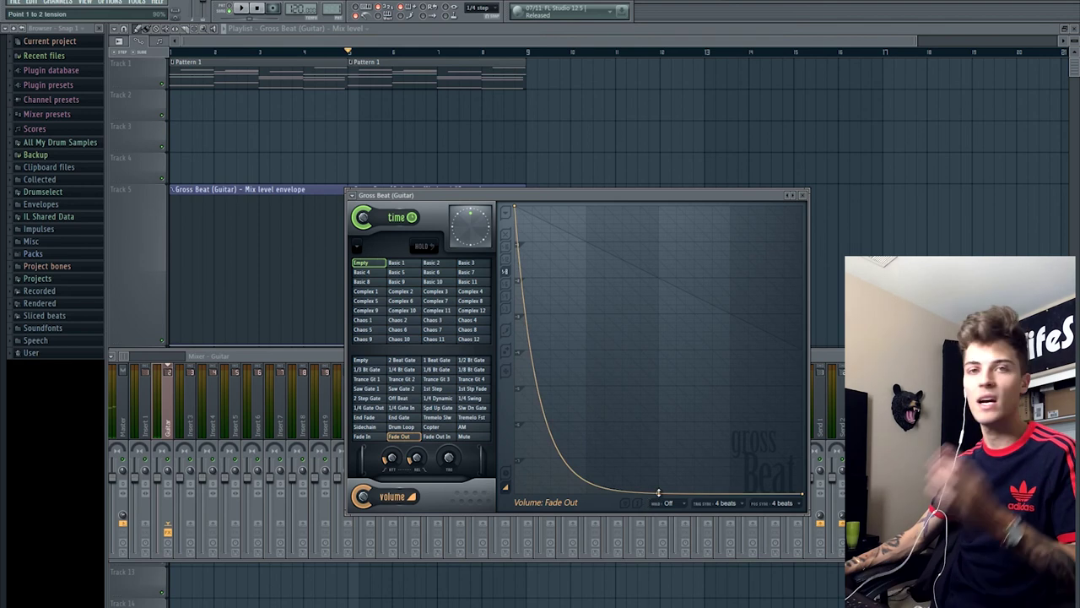
key(space)
key(space)
- Relax the Fade Out curve and add about ten points at varied heights to form an irregular volume envelope
drag(659, 492, 675, 408)
right_click(604, 403)
right_click(613, 328)
right_click(587, 273)
right_click(578, 232)
right_click(613, 297)
right_click(668, 287)
right_click(649, 403)
right_click(712, 336)
right_click(731, 277)
right_click(706, 221)
right_click(764, 338)
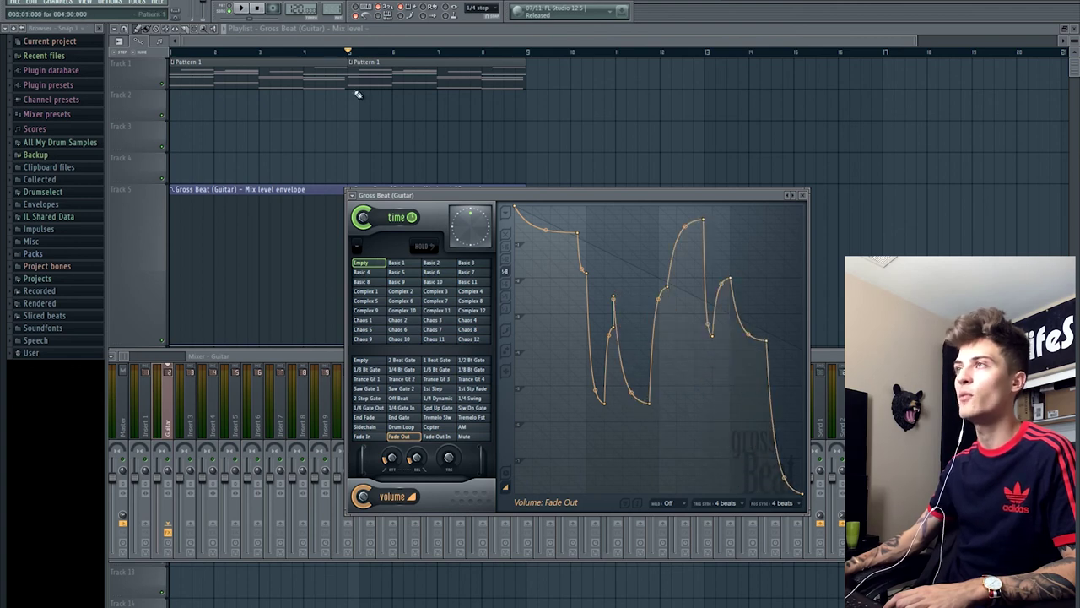
- Play the song from just before bar 3 and reopen Gross Beat from the Guitar mixer track to watch the envelope
click(328, 68)
click(256, 54)
drag(202, 150, 272, 327)
ctrl+click(464, 148)
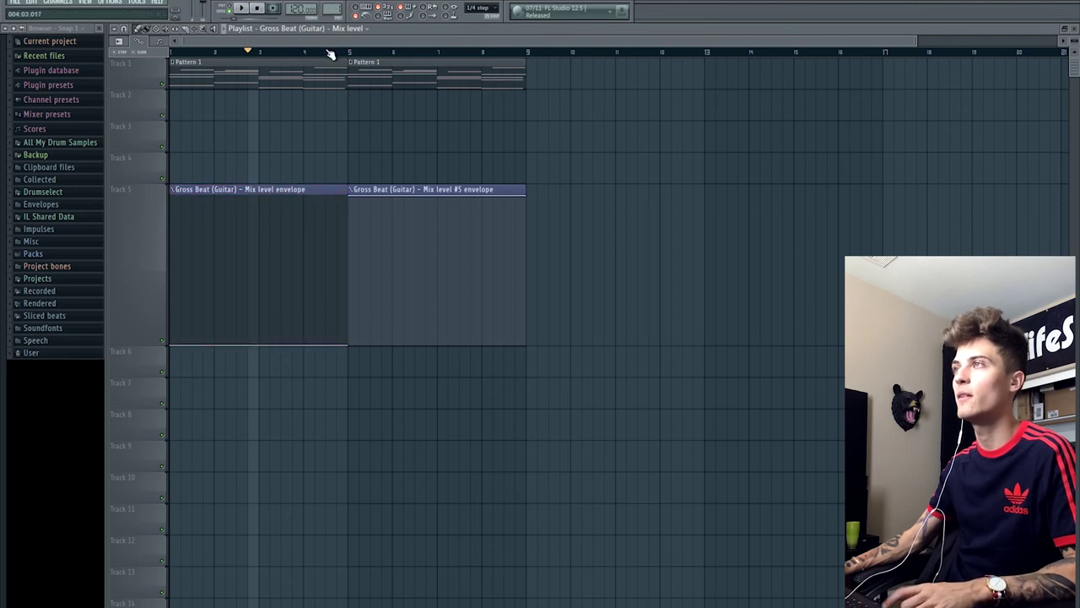
key(space)
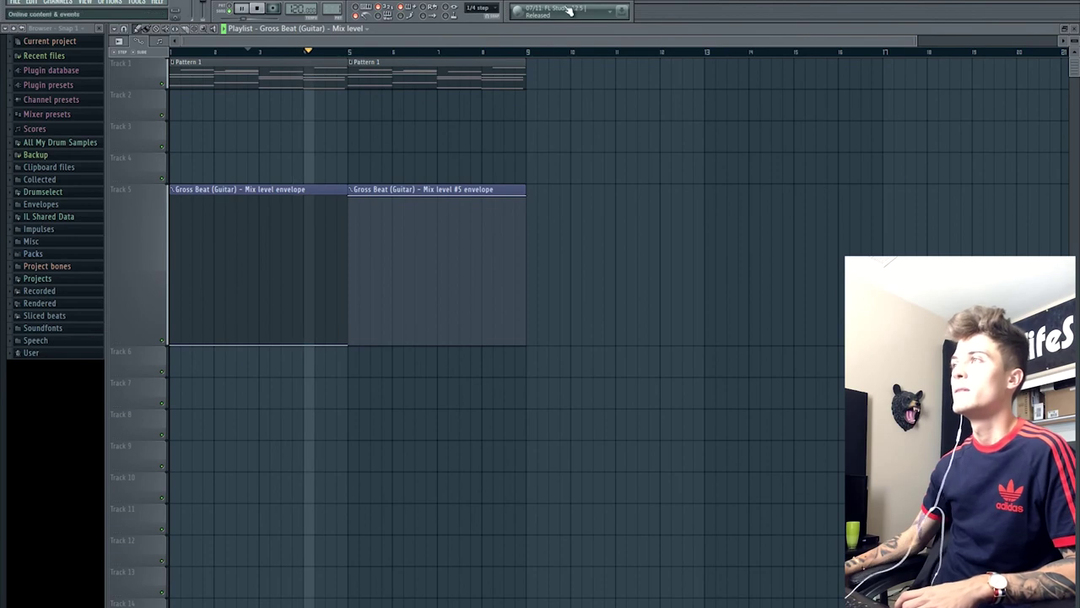
click(454, 15)
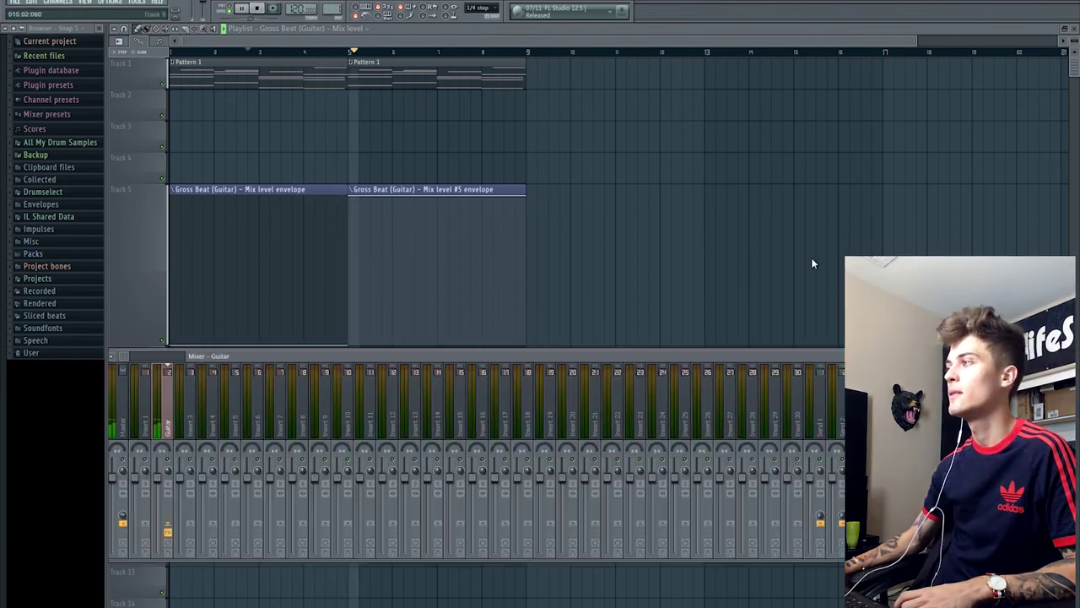
click(928, 380)
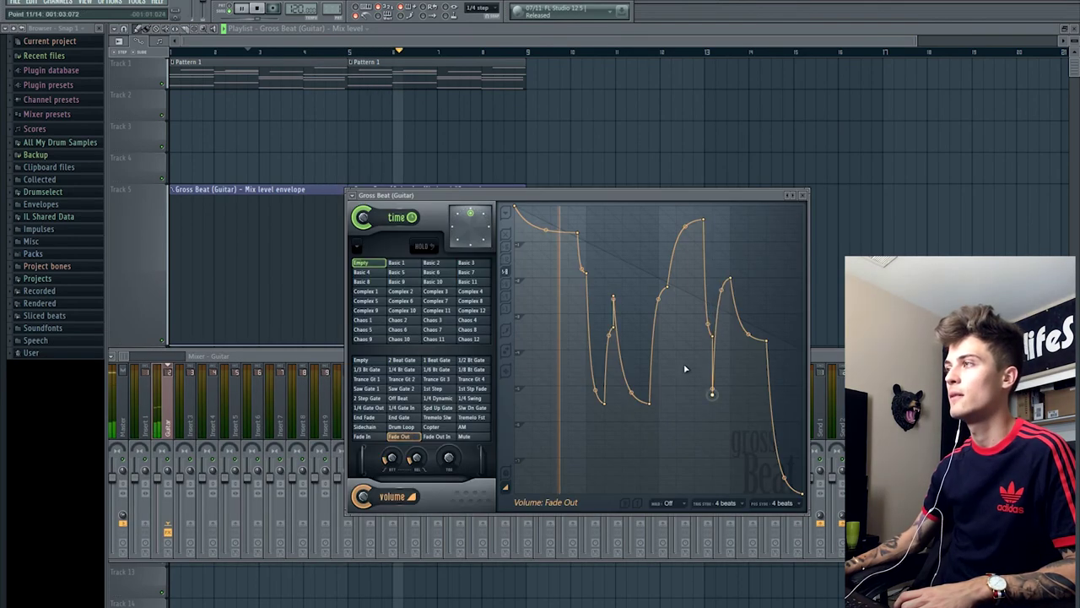
- Add six more points along the first half of the volume envelope to create extra peaks and dips
right_click(523, 281)
right_click(533, 346)
right_click(541, 353)
right_click(560, 331)
right_click(623, 255)
right_click(649, 232)
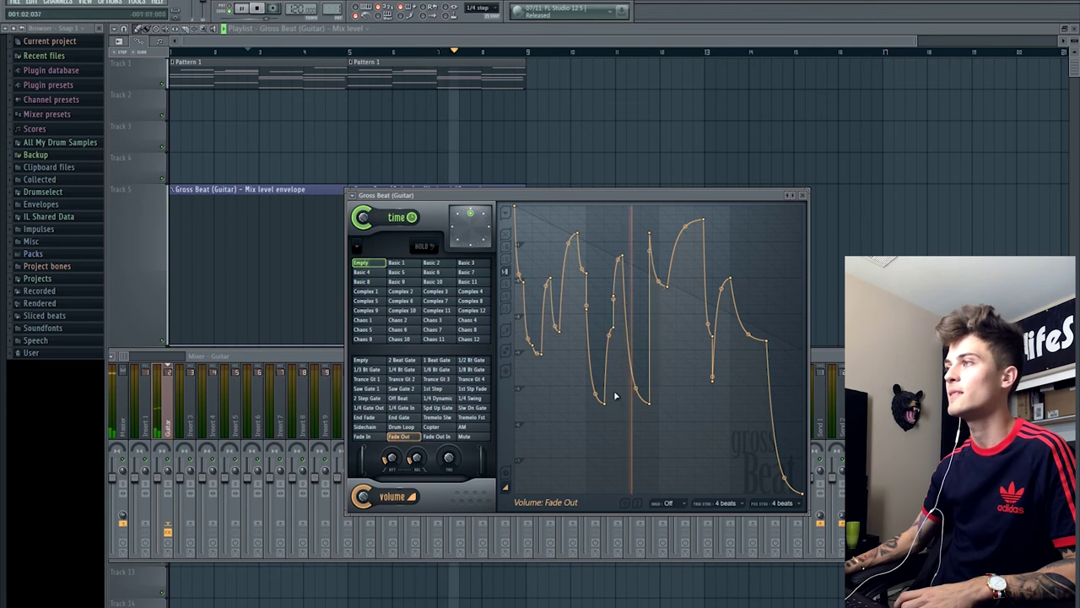
- Switch Gross Beat's volume preset to Drum Loop and audition it on the guitar melody
click(402, 429)
key(space)
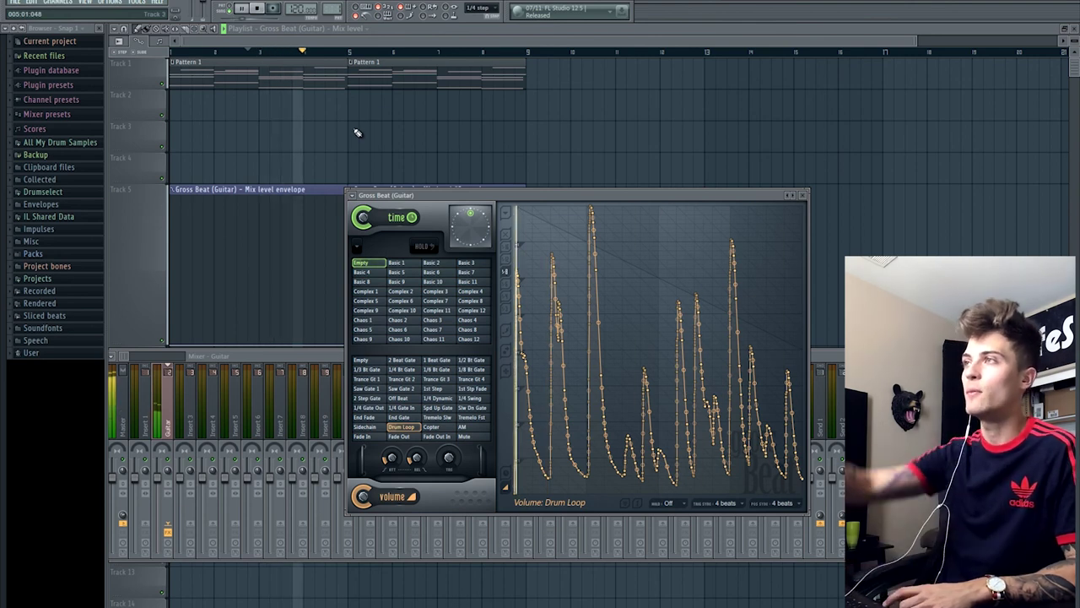
drag(470, 200, 584, 256)
drag(364, 135, 389, 249)
click(596, 2)
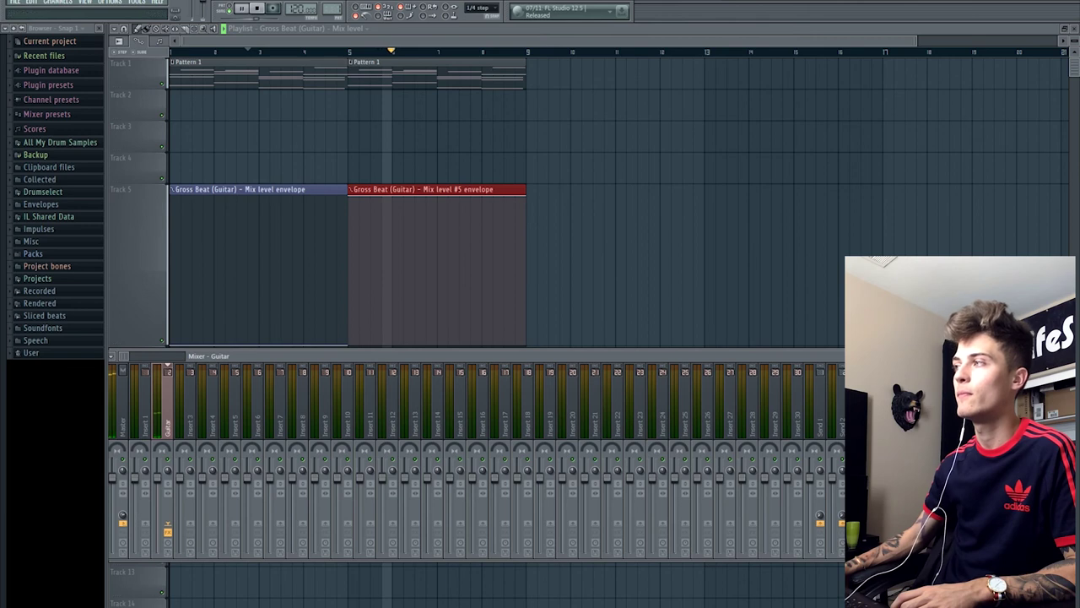
right_click(602, 157)
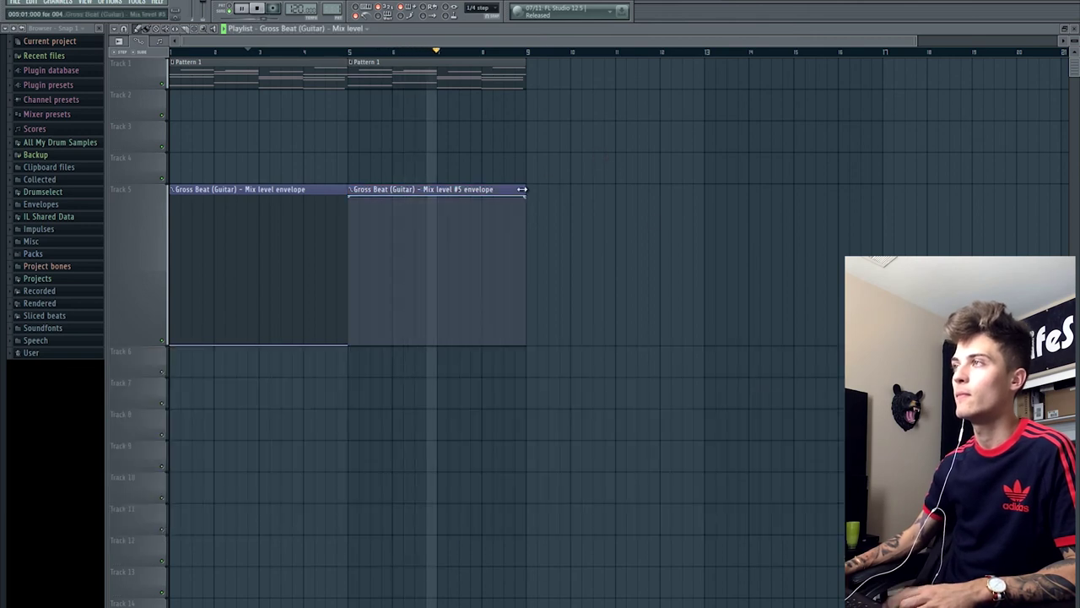
- Trim the unique mix level clip to bar 7, fill bars 7 to 9 with the zero-level clip, and play from bar 6
drag(524, 187, 437, 188)
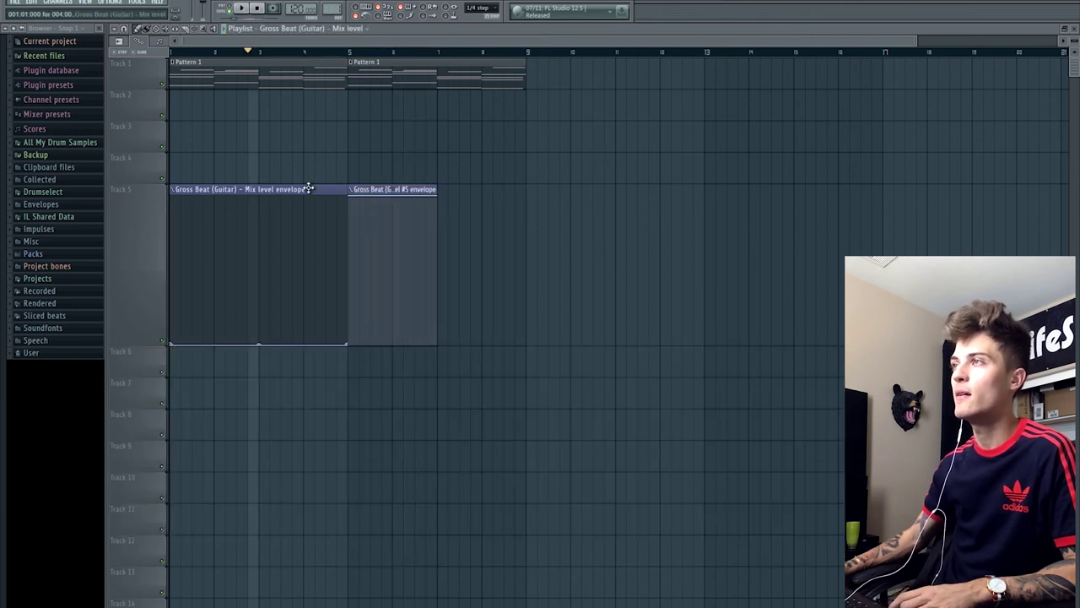
click(444, 202)
drag(607, 189, 526, 189)
click(409, 56)
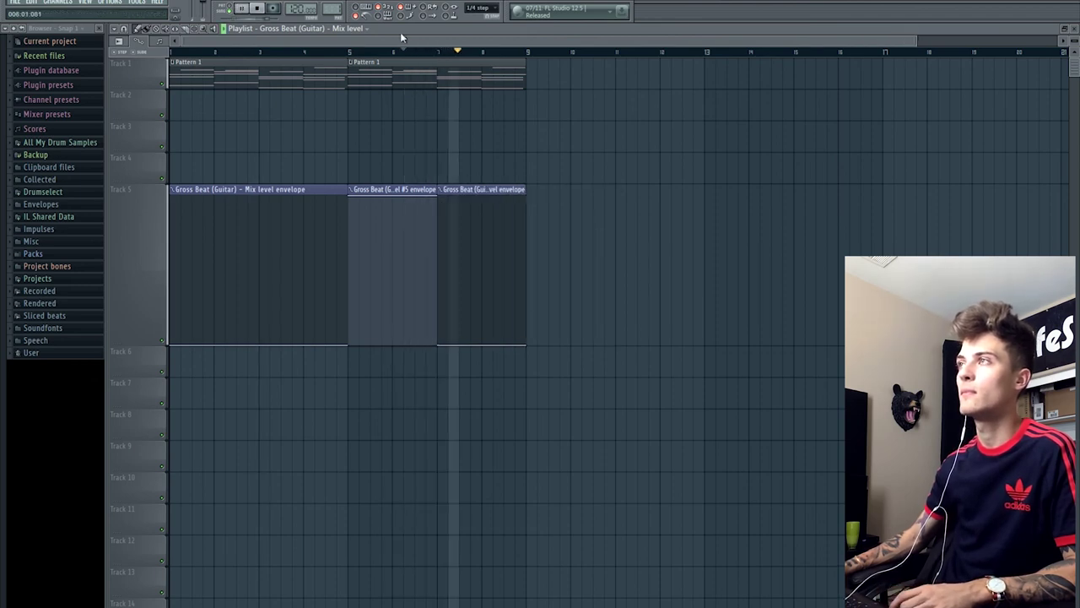
scroll(396, 46, down, 3)
key(space)
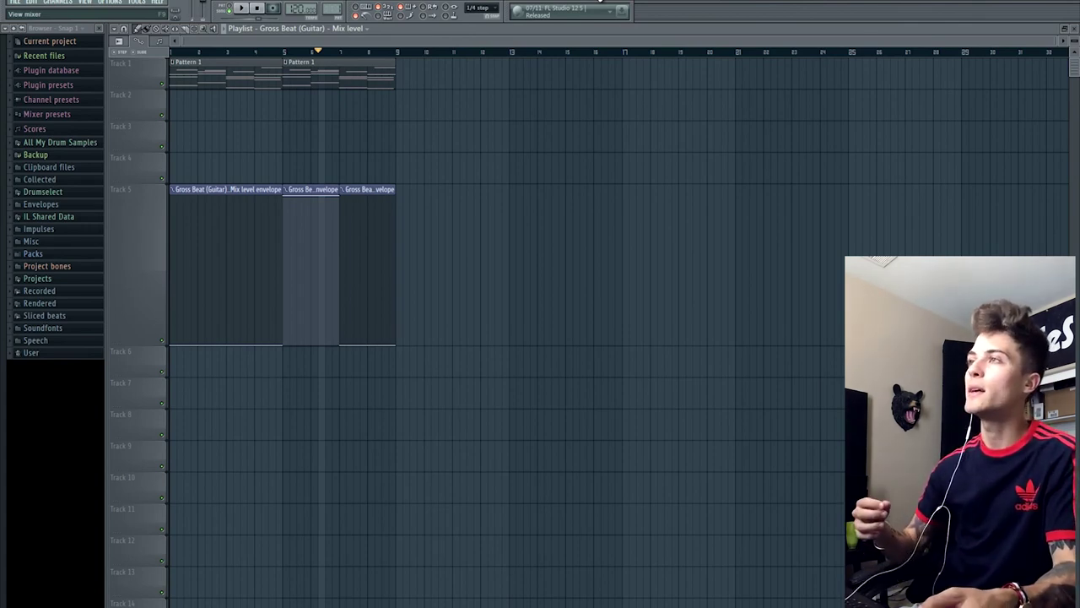
- Delete the two mix level clips after bar 5 and repeat Pattern 1 along Track 1 up to bar 33
right_click(346, 216)
right_click(336, 214)
click(388, 70)
drag(437, 75, 253, 81)
shift+drag(236, 79, 464, 80)
key(ctrl+a)
key(ctrl+b)
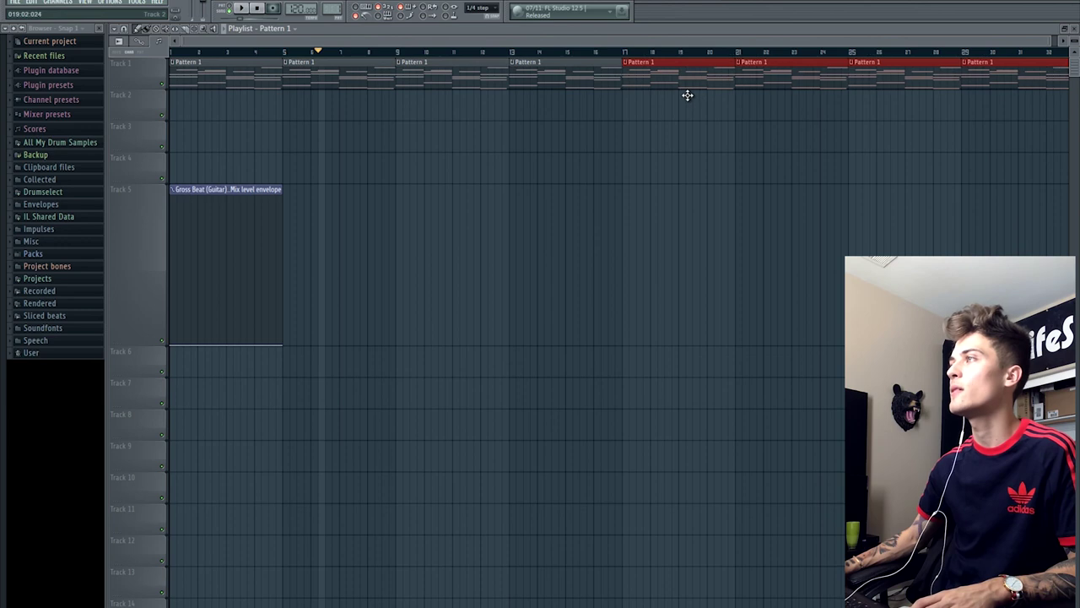
- Stretch the mix level clip to bar 33 and shape its envelope to peak at bar 7, hold, and drop to zero at bar 11
scroll(618, 46, down, 1)
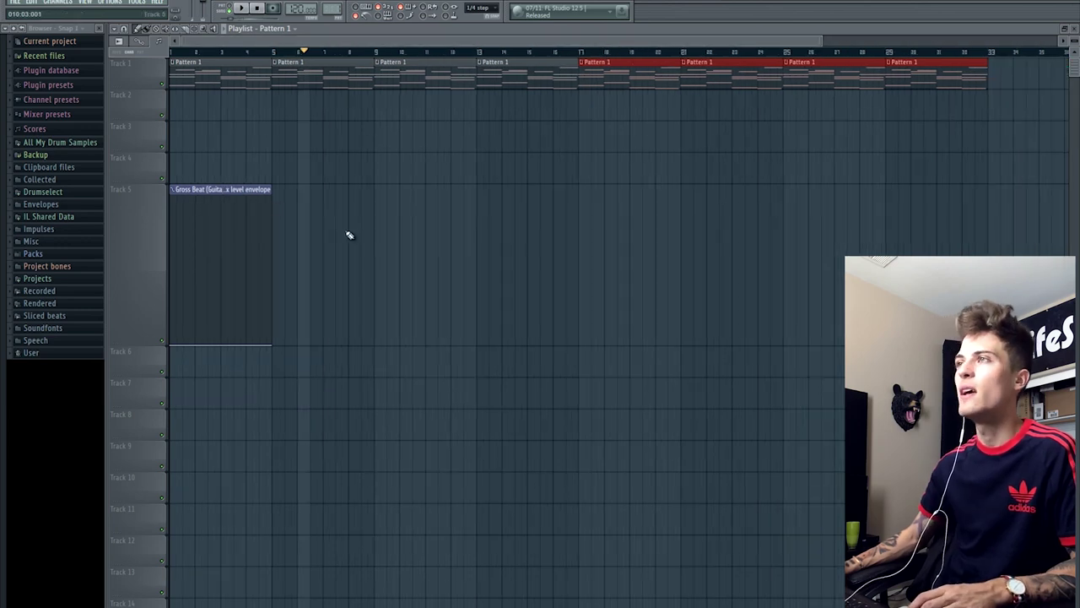
drag(269, 189, 987, 218)
drag(613, 305, 841, 347)
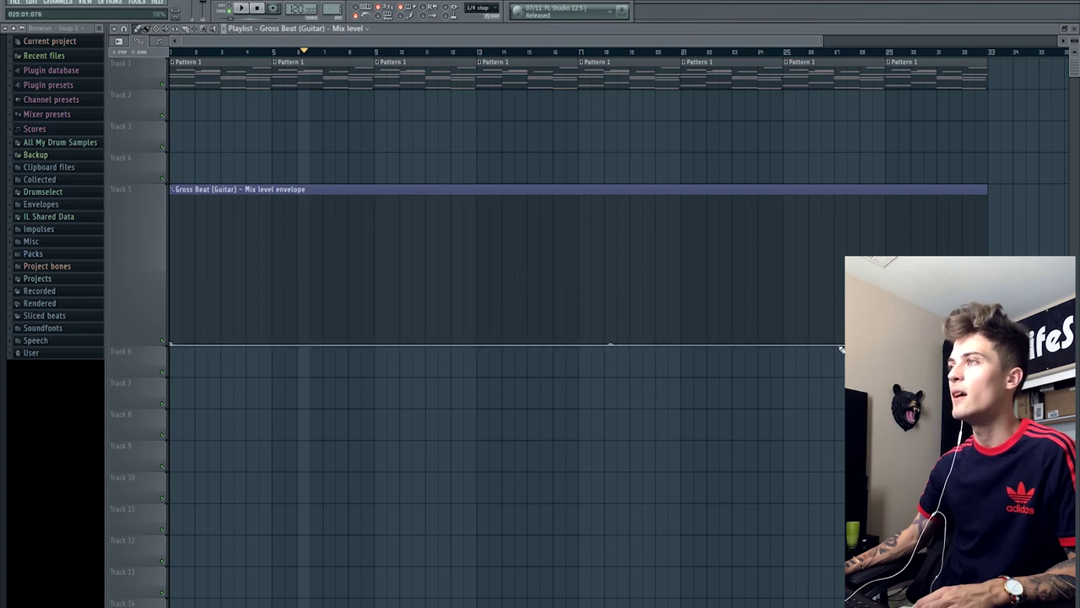
drag(330, 208, 324, 190)
click(416, 200)
drag(437, 267, 434, 359)
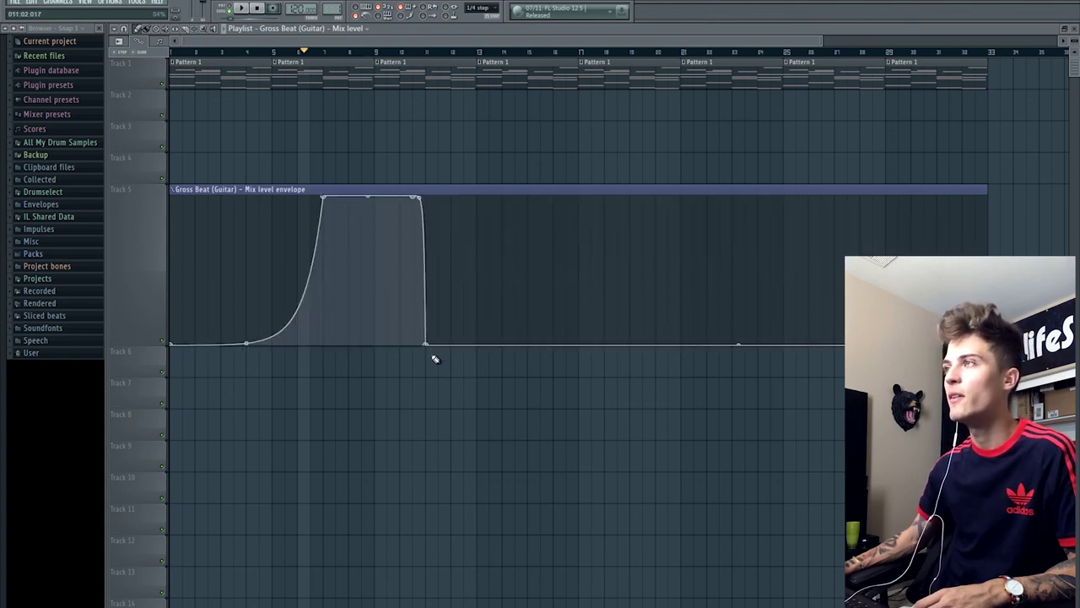
right_click(419, 198)
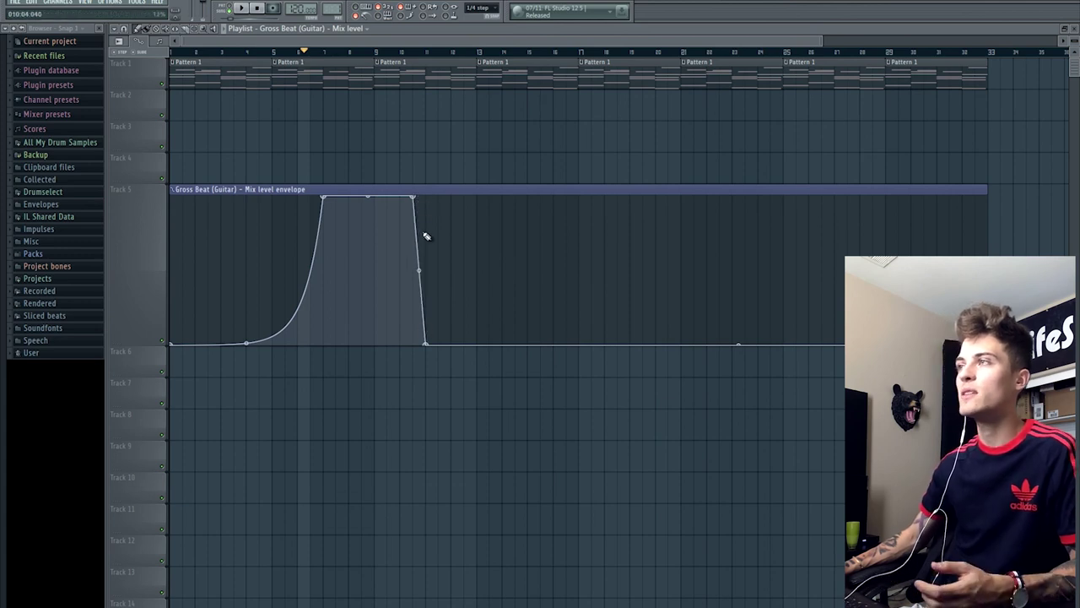
- Undo the envelope's drop at bar 11, then delete the mix level clip from Track 5 and restore it
key(ctrl+alt+z)
key(ctrl+alt+z)
key(ctrl+alt+z)
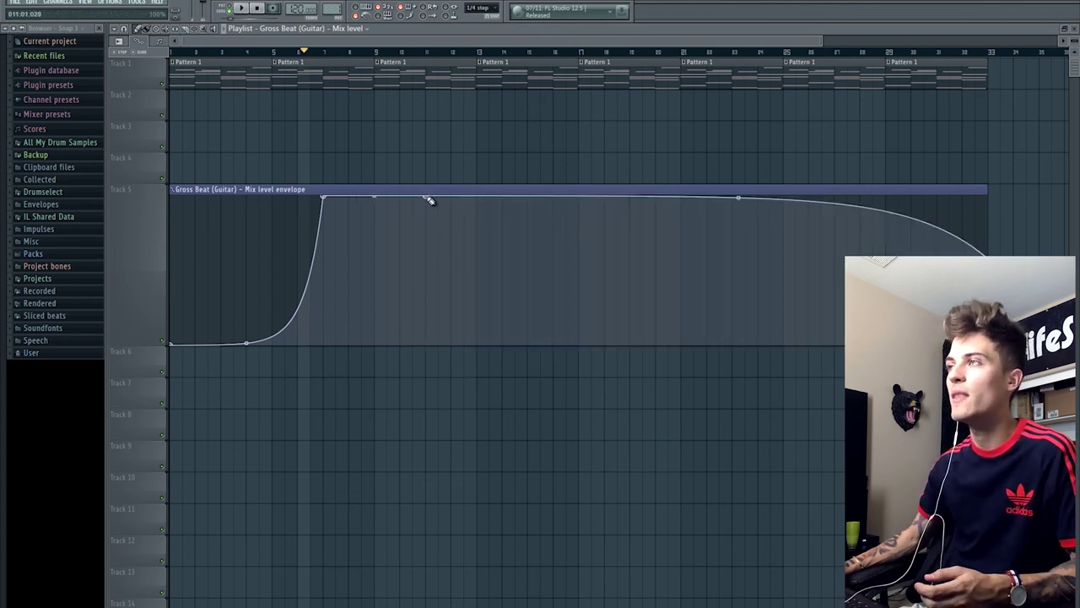
right_click(315, 192)
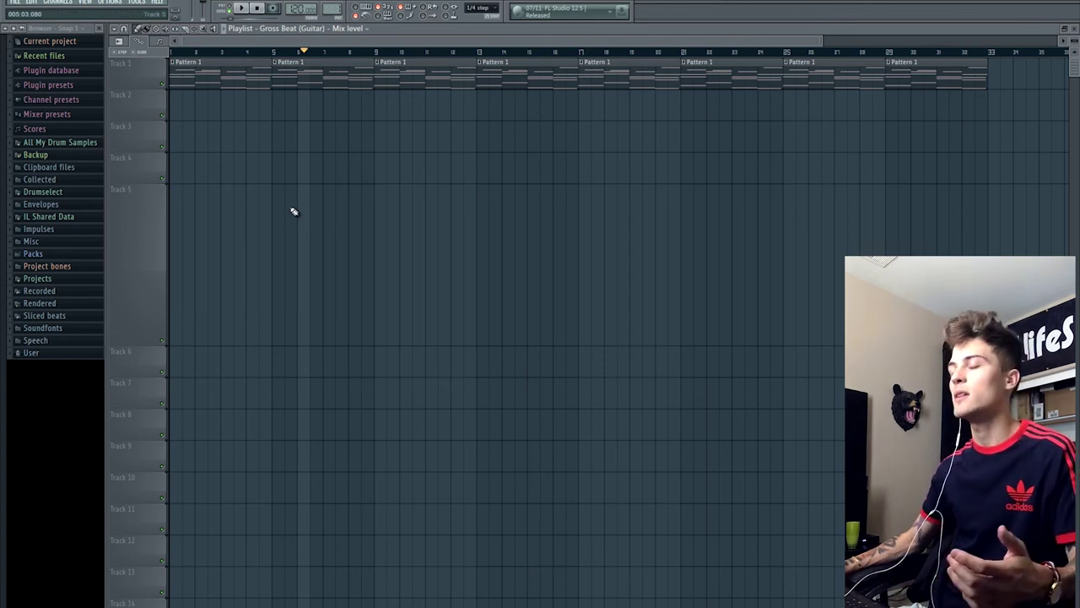
key(ctrl+z)
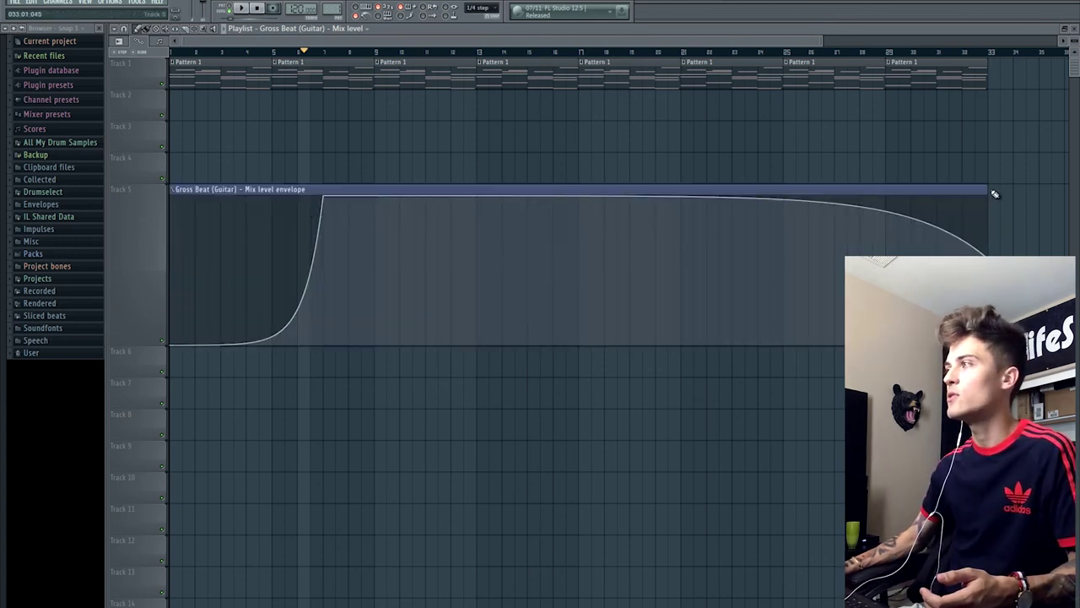
- Shorten the mix level clip to end at bar 7 and flatten its envelope at zero
drag(985, 190, 326, 212)
right_click(271, 311)
drag(270, 311, 330, 340)
- Add a unique copy of the mix level clip at bar 7 on Track 5 and raise its whole envelope to maximum
click(172, 189)
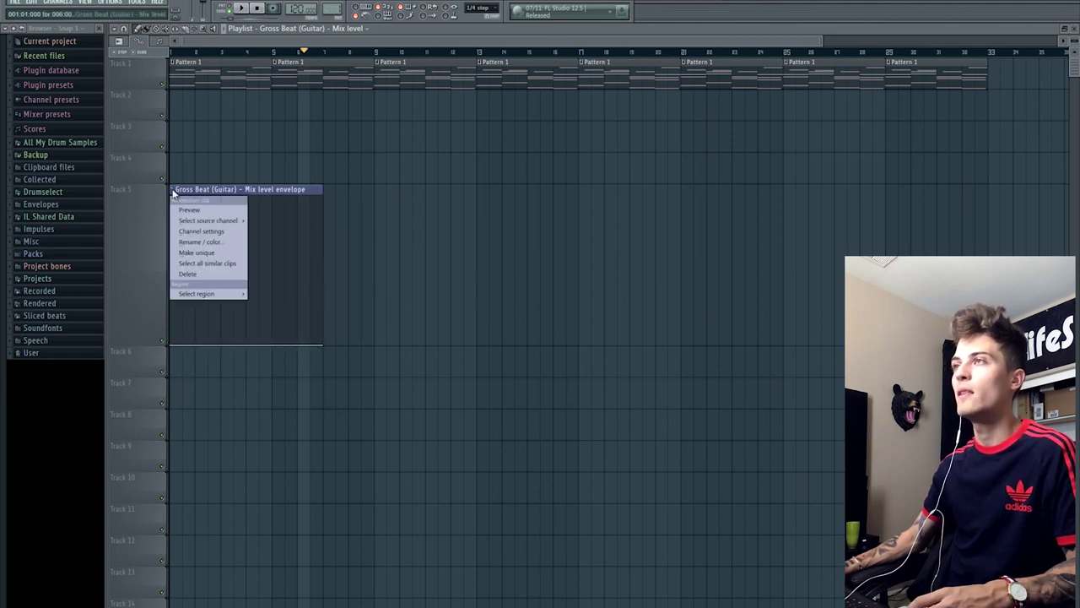
click(256, 190)
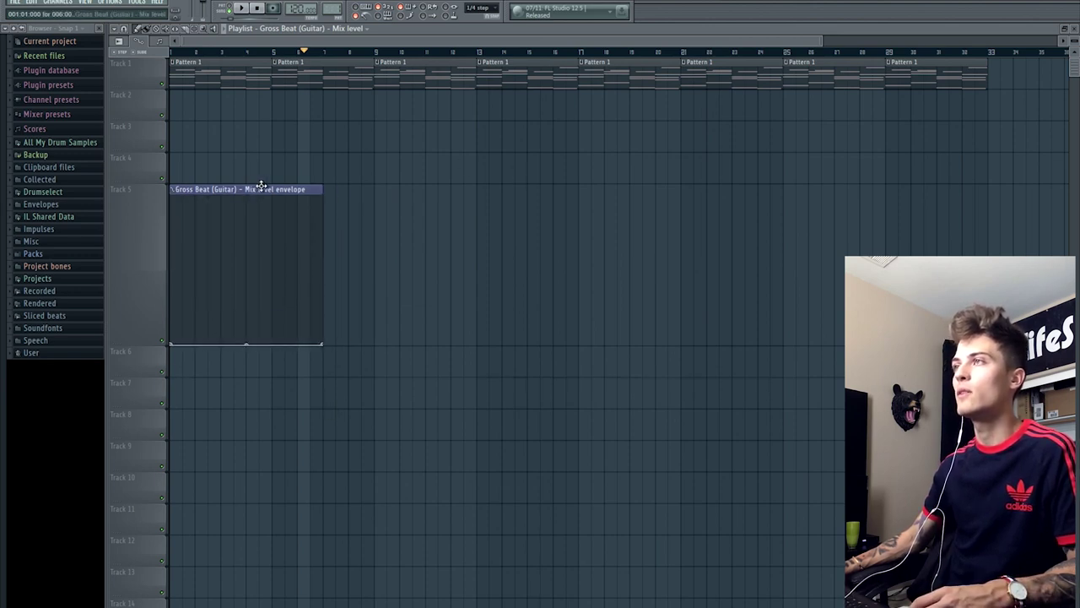
click(326, 195)
click(325, 189)
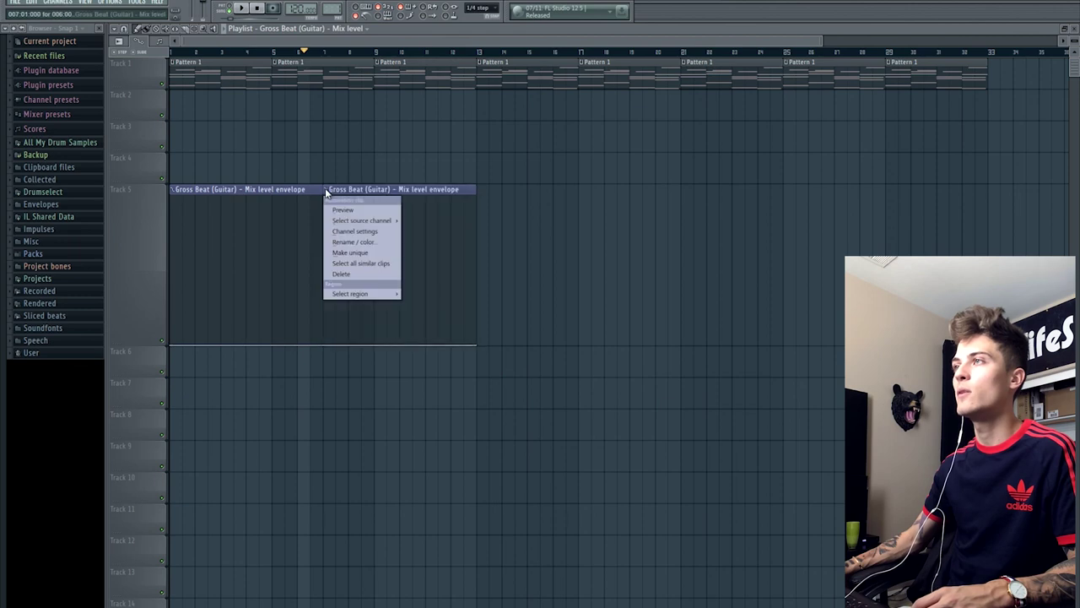
click(337, 253)
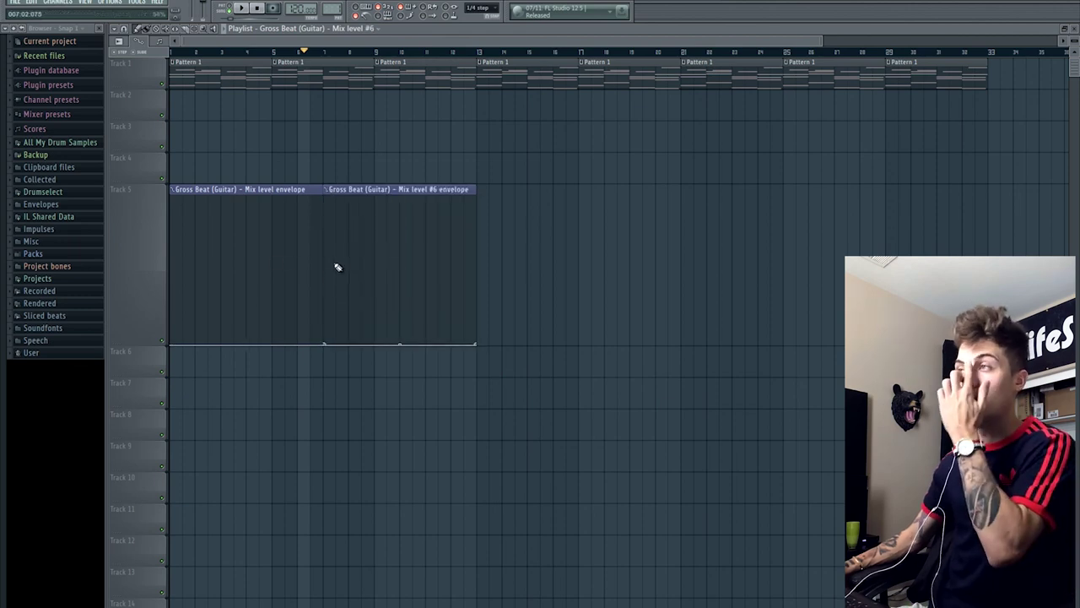
drag(324, 343, 335, 174)
drag(475, 344, 516, 161)
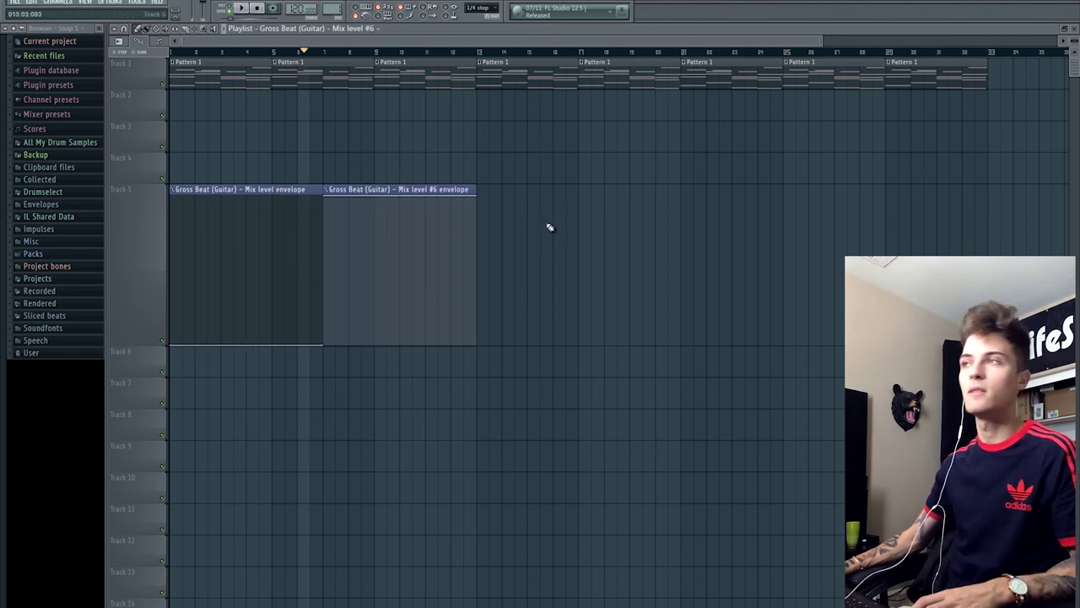
- Fill Track 5 with zero-level mix level clips from bar 13 to bar 31, and place the full-level clip at bar 31
drag(549, 227, 188, 379)
drag(241, 190, 550, 205)
ctrl+click(553, 167)
right_click(684, 193)
click(592, 188)
click(643, 190)
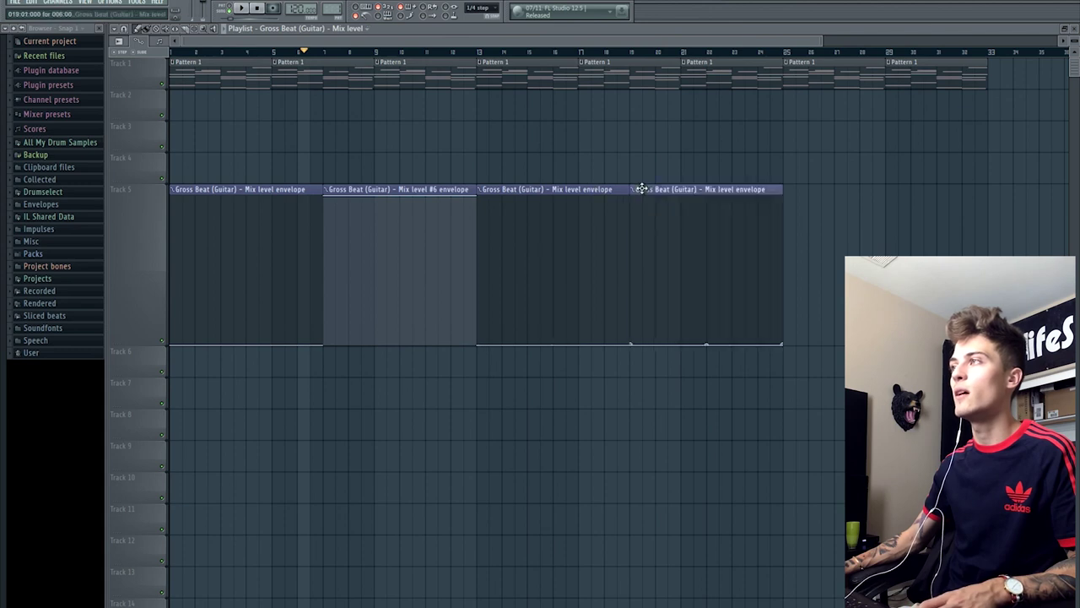
click(790, 198)
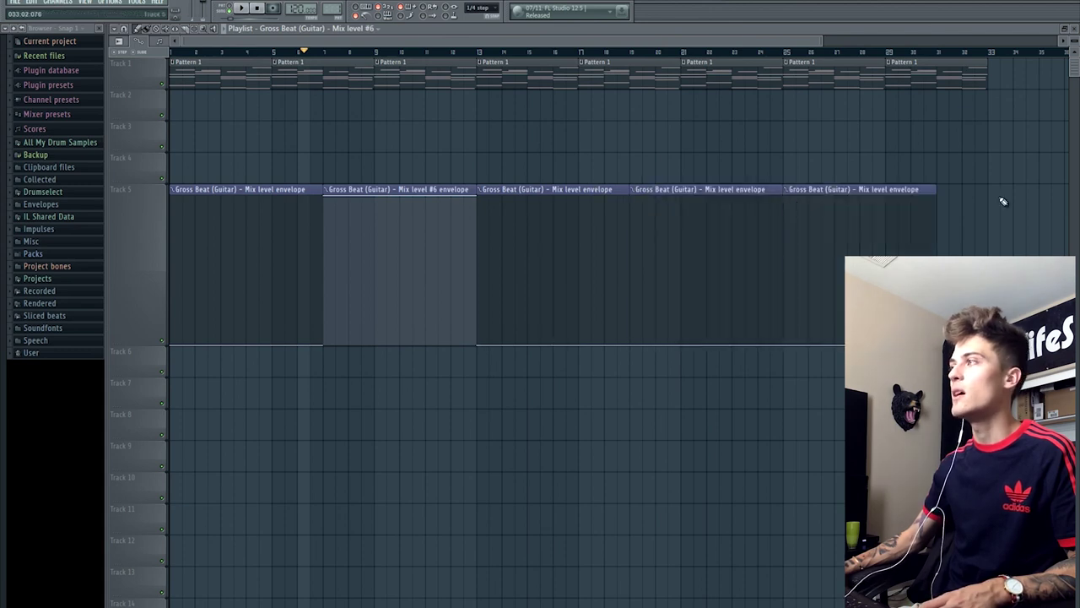
click(943, 206)
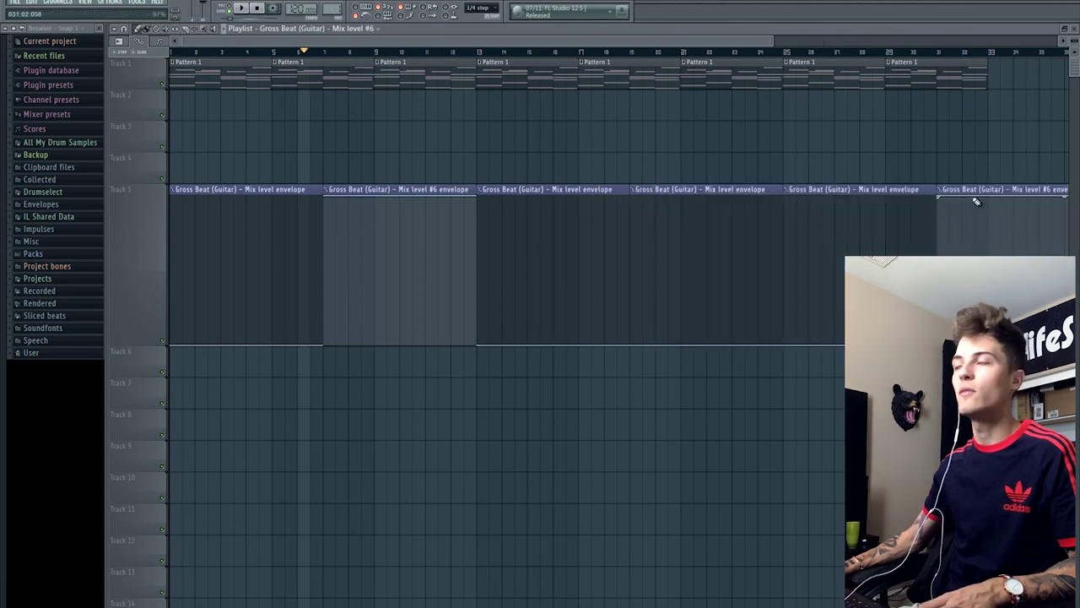
- Delete all the mix level clips from Track 5
right_click(291, 191)
right_click(401, 205)
right_click(553, 238)
right_click(673, 263)
right_click(861, 254)
right_click(954, 245)
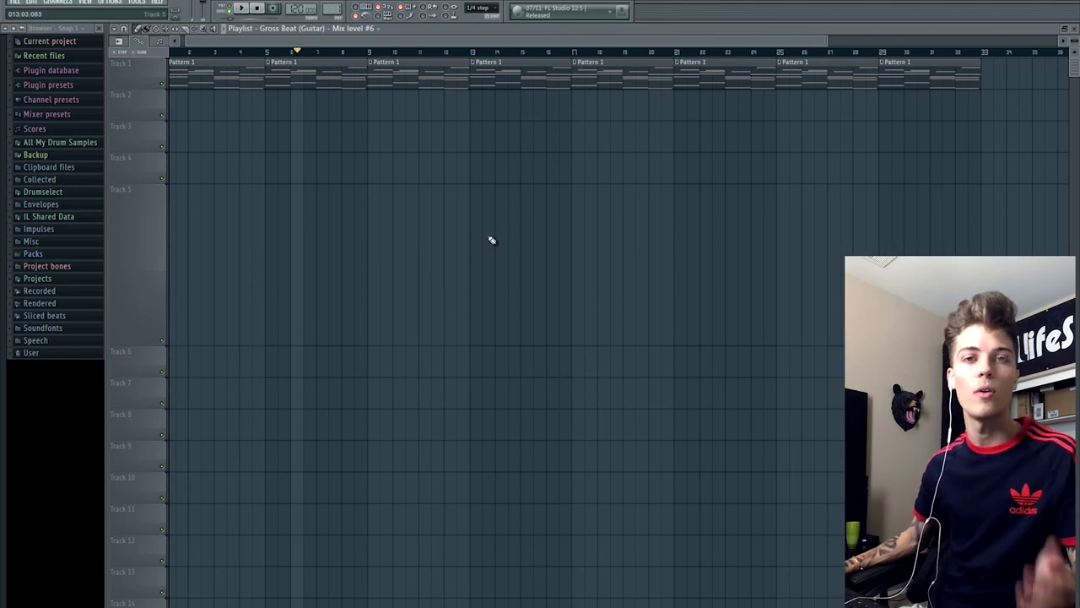